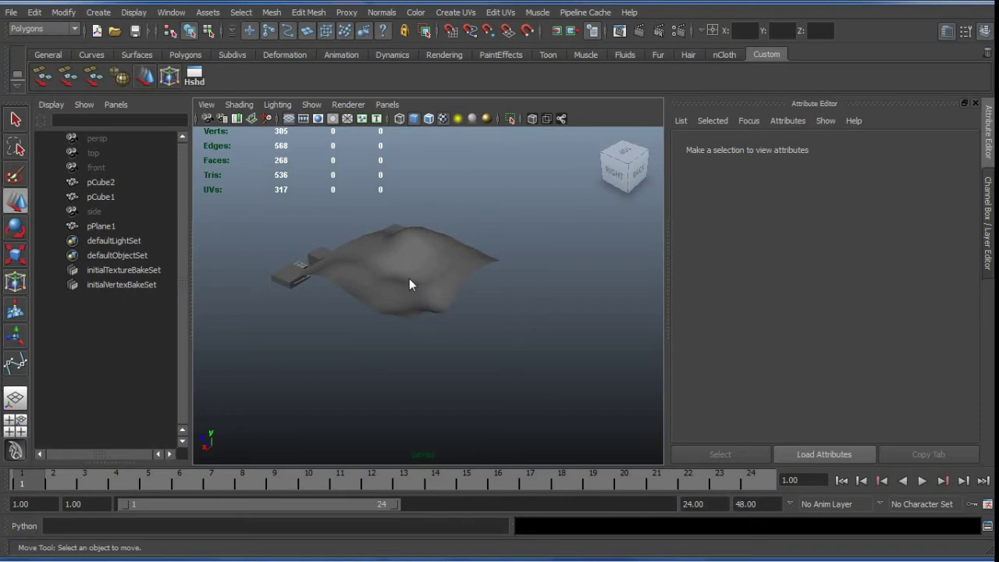
- Look through the deformer, curve editing and lighting/shading commands in the hotbox, including the nonlinear deformers
key(space)
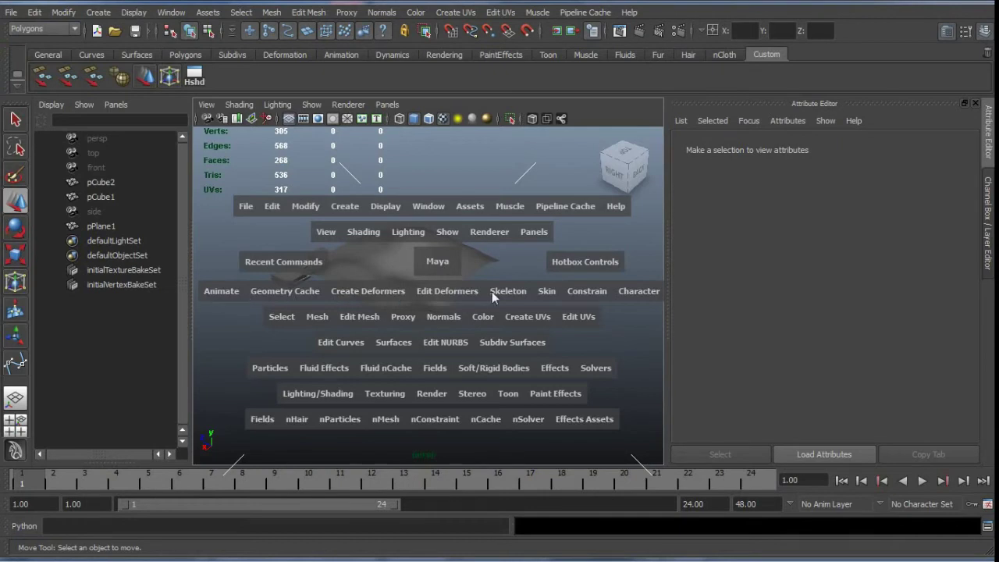
click(362, 292)
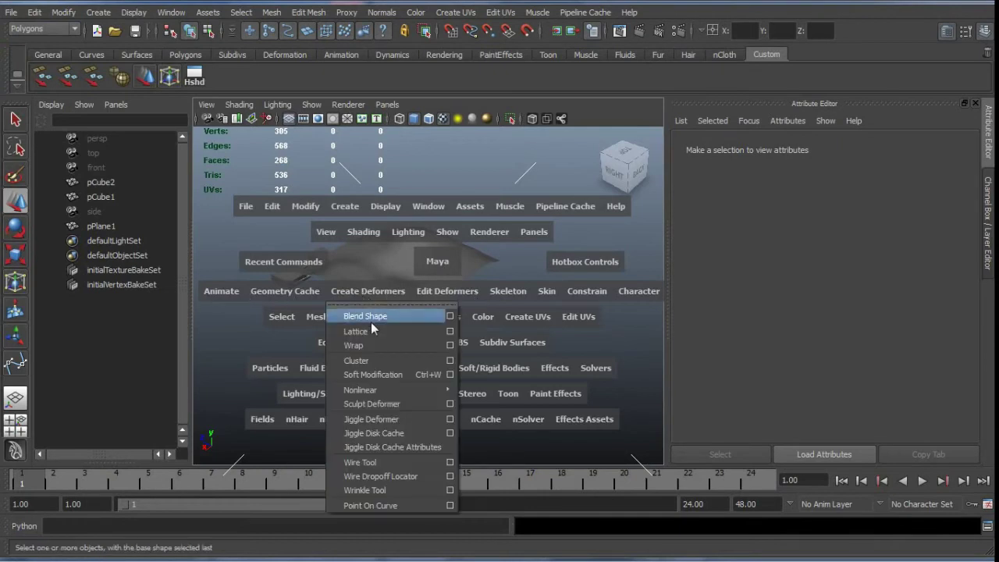
mouse_move(389, 390)
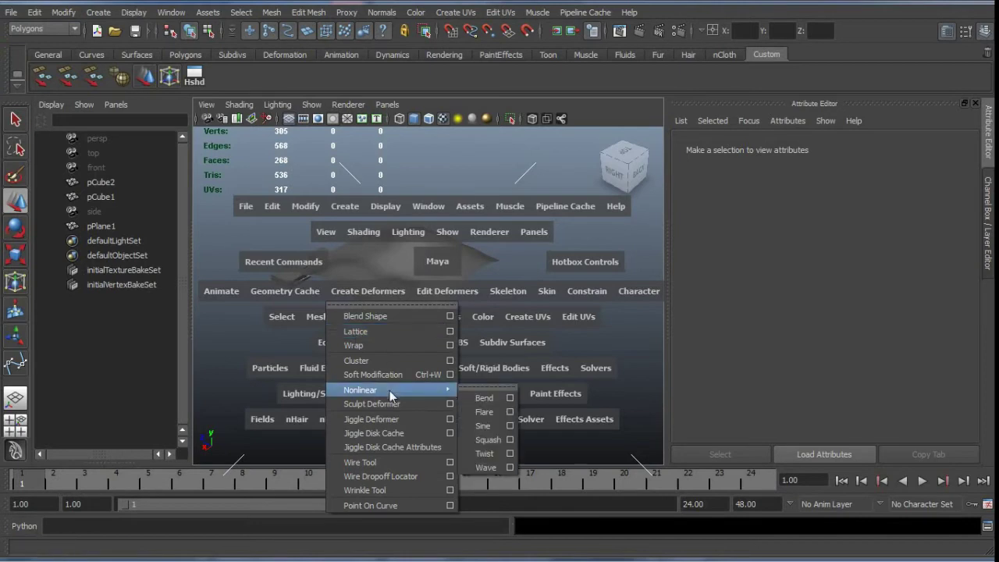
click(363, 296)
click(338, 342)
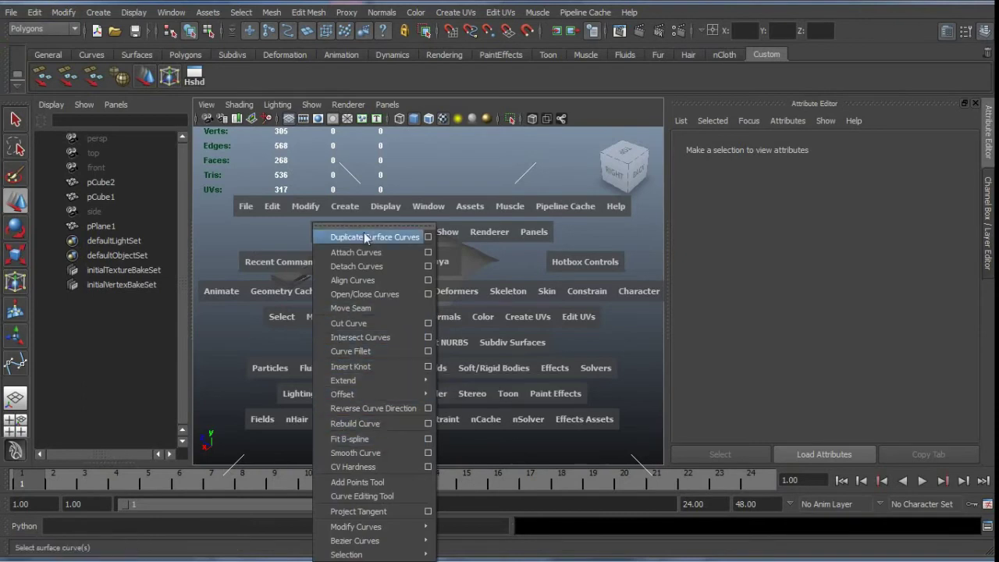
click(212, 339)
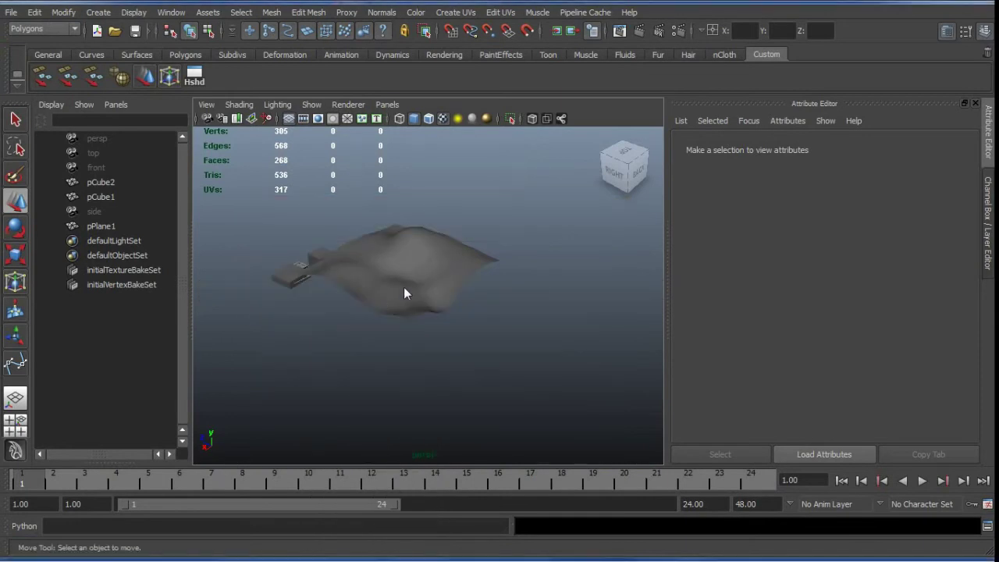
key(space)
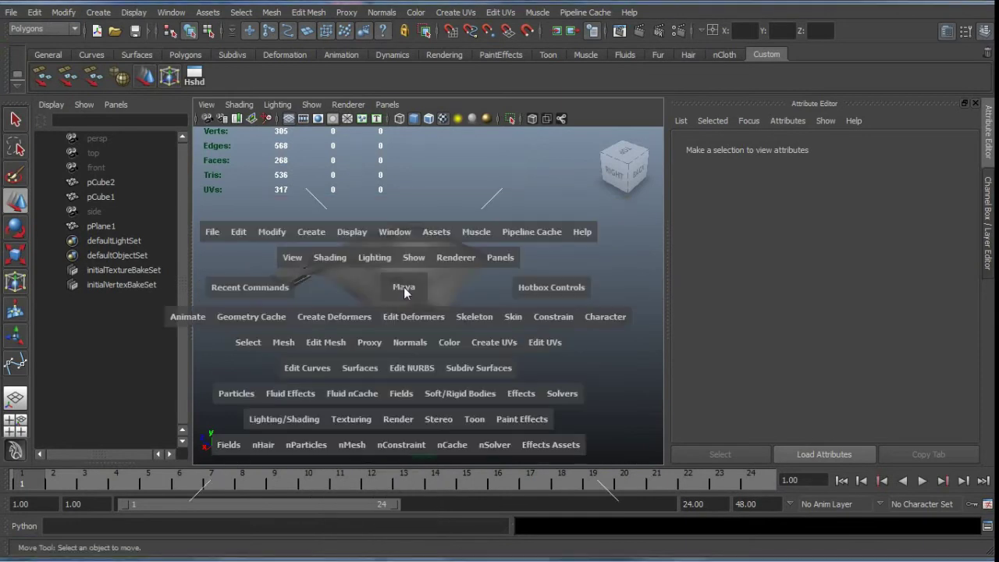
click(283, 421)
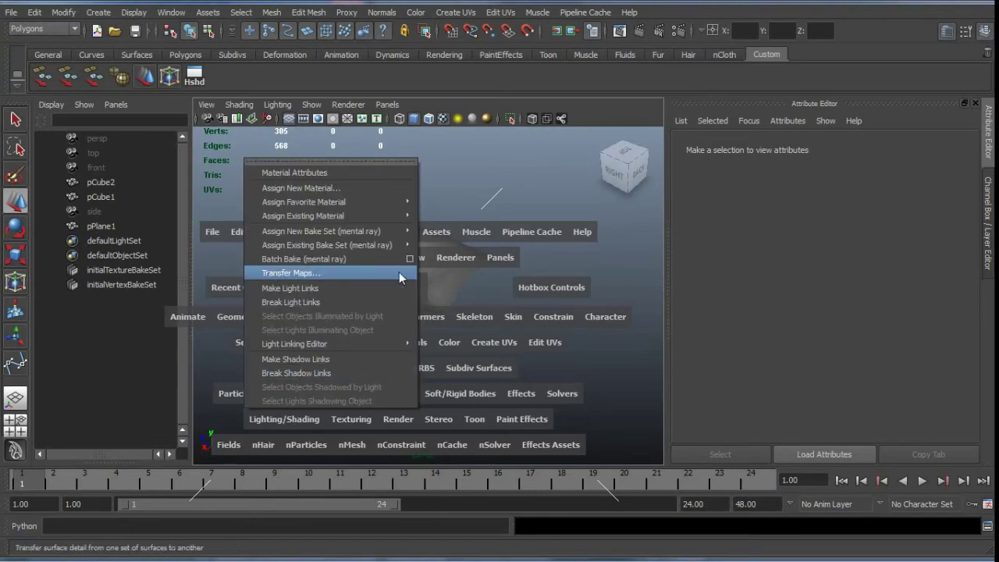
click(476, 286)
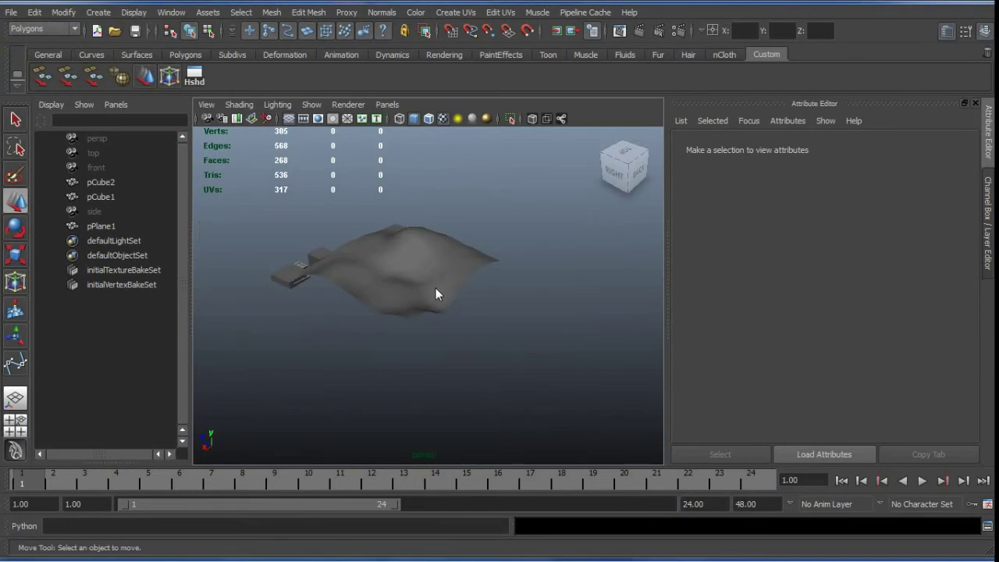
mouse_move(436, 287)
alt+mouse_down()
mouse_move(408, 290)
mouse_move(442, 279)
mouse_move(434, 314)
mouse_move(491, 303)
mouse_move(446, 302)
alt+mouse_up()
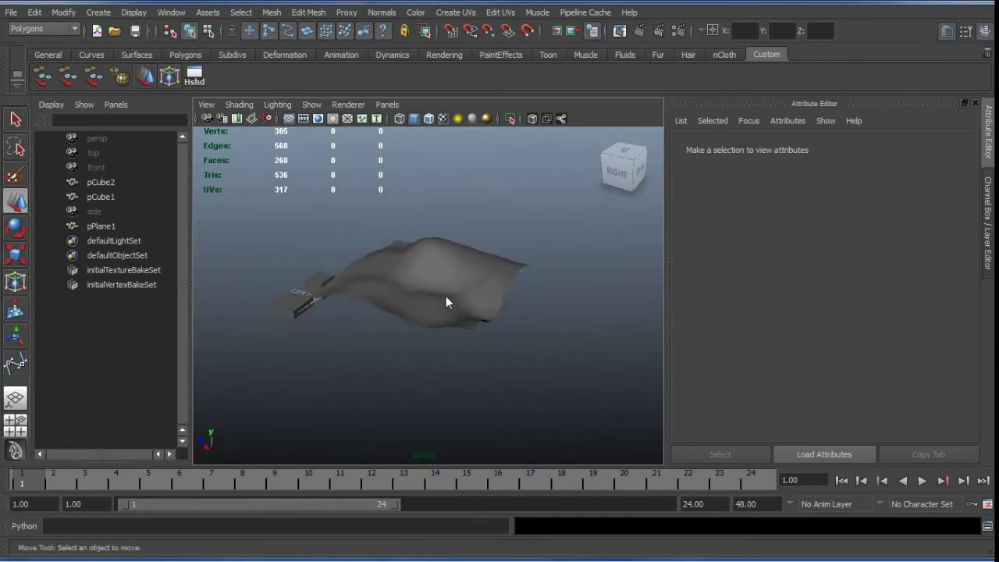
- Switch to Blender and delete the second monkey together with its surrounding lattice
key(alt+Tab)
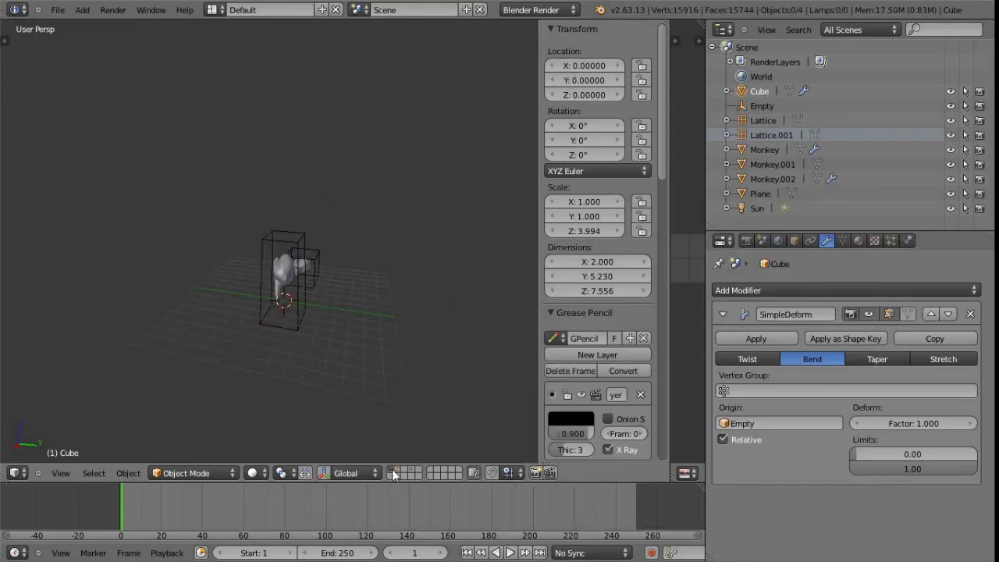
middle_drag(332, 356, 366, 346)
key(b)
drag(424, 367, 282, 210)
key(x)
click(293, 227)
- Reset the location of the remaining monkey and its lattice so both sit at the world origin
key(b)
drag(188, 249, 276, 338)
key(g)
click(359, 331)
scroll(358, 331, up, 2)
key(KP_Decimal)
key(space)
key(Return)
scroll(387, 278, down, 4)
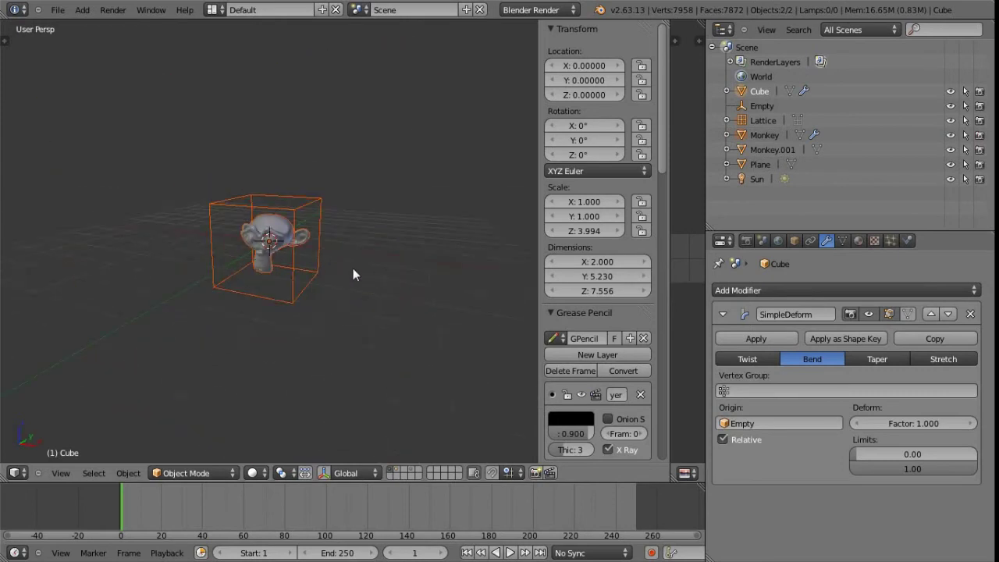
scroll(329, 289, down, 2)
- Try moving the four upper control points of the lattice to preview how it deforms the monkey
right_click(300, 269)
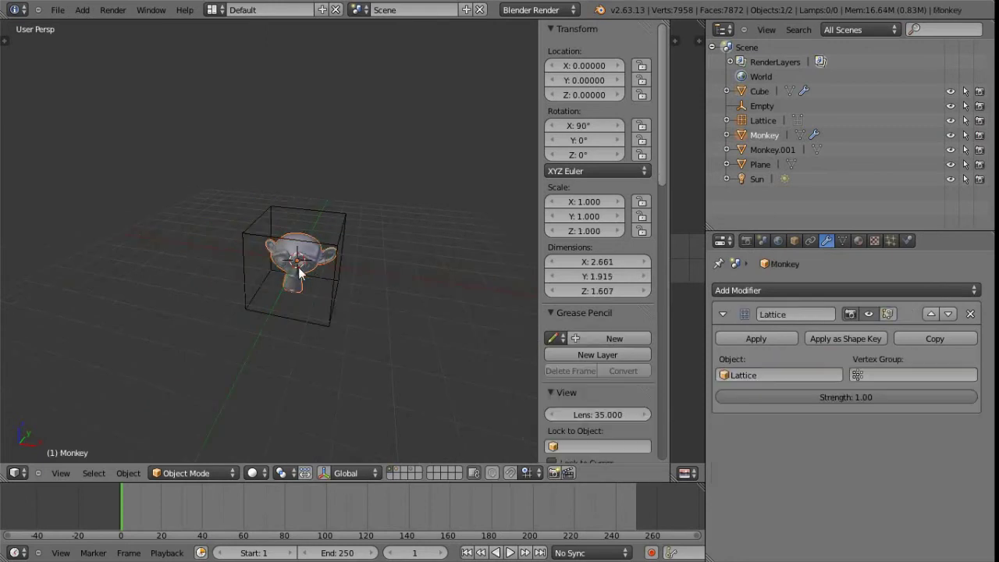
middle_drag(332, 262, 343, 285)
scroll(351, 246, up, 4)
scroll(306, 265, down, 1)
right_click(345, 264)
key(Tab)
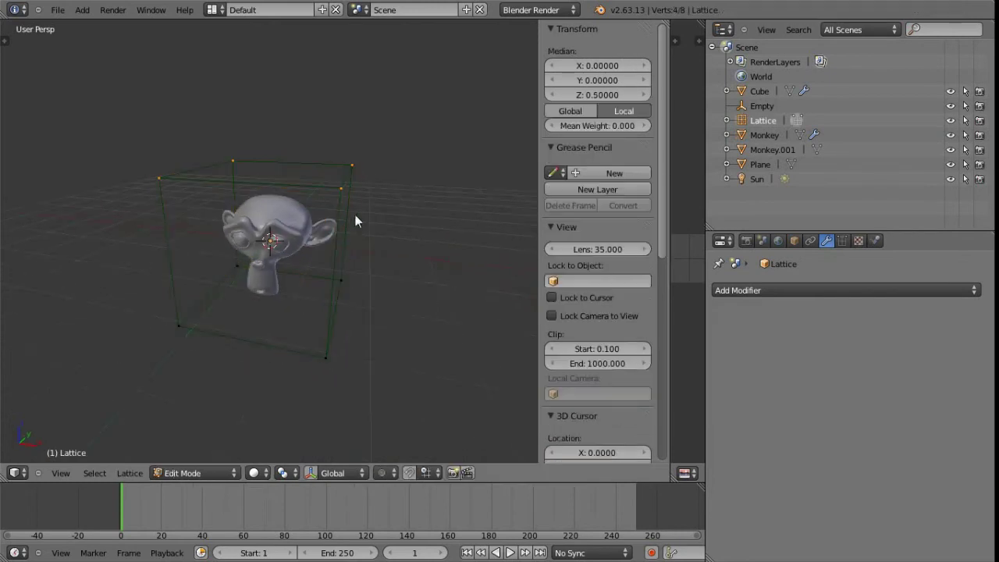
middle_drag(363, 238, 367, 276)
key(g)
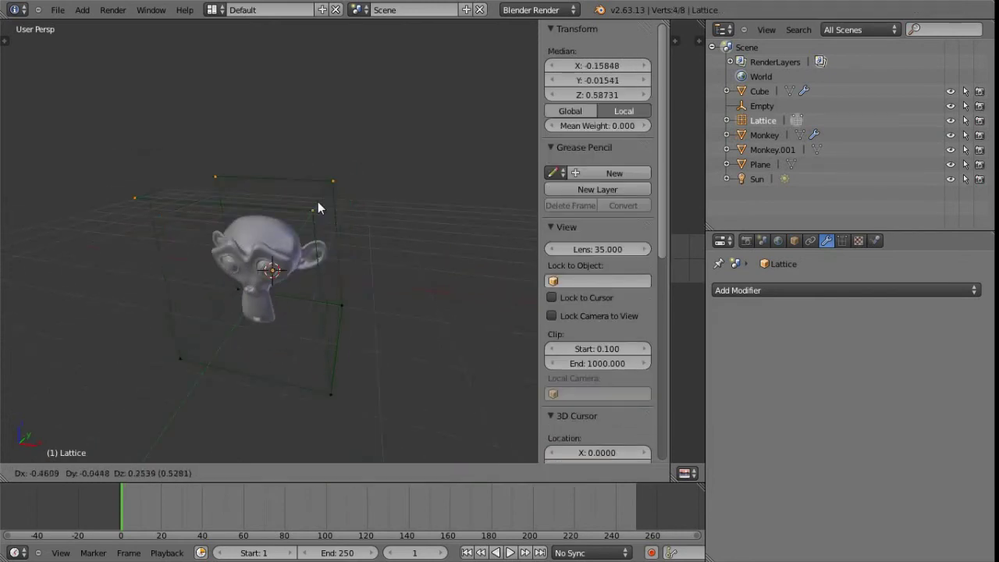
right_click(295, 201)
scroll(295, 201, down, 2)
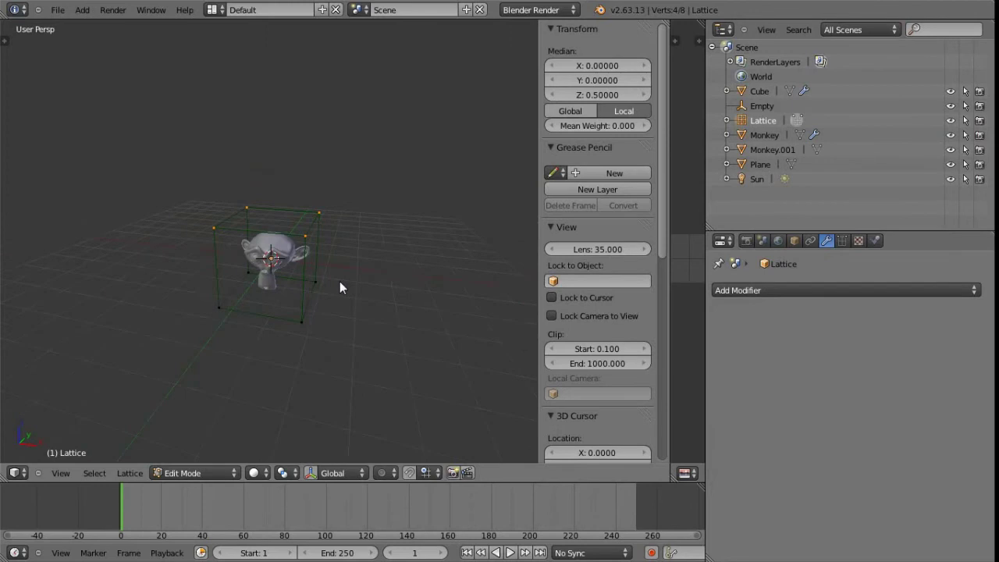
key(Tab)
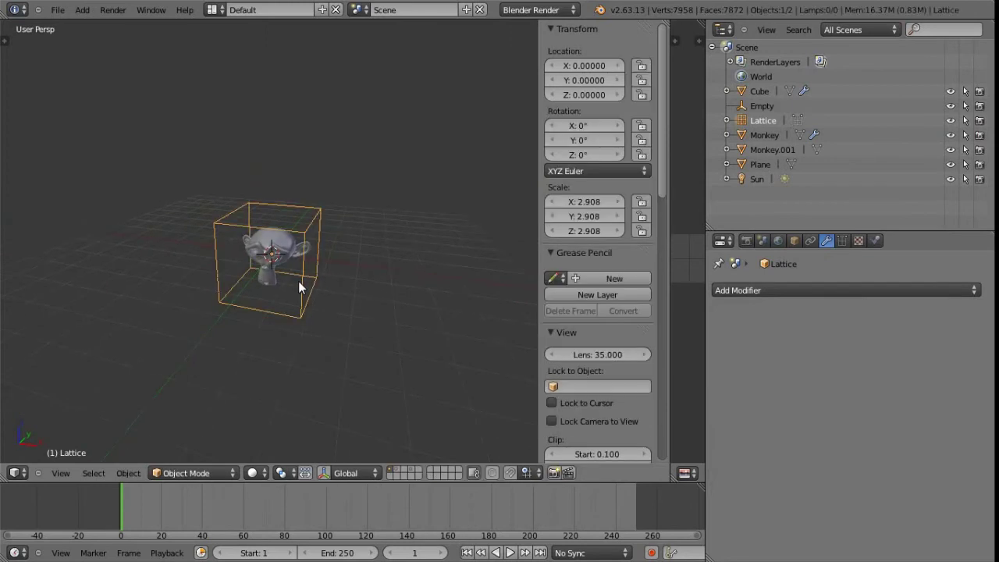
- Move the monkey and its lattice together along the global X axis to about X -9.44, and deselect everything
key(a)
key(a)
key(g)
key(x)
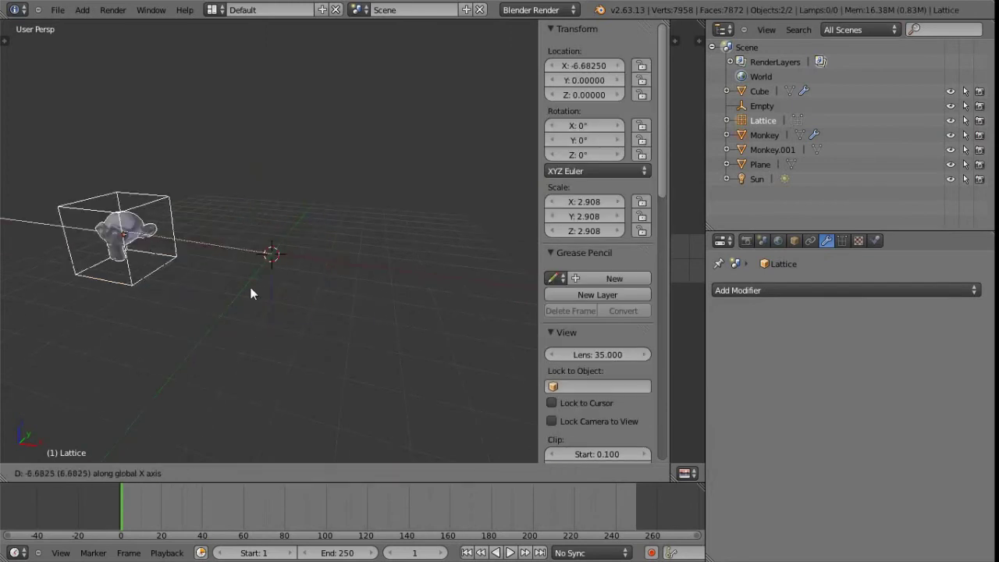
click(216, 279)
middle_drag(273, 276, 190, 279)
middle_drag(261, 304, 316, 289)
key(a)
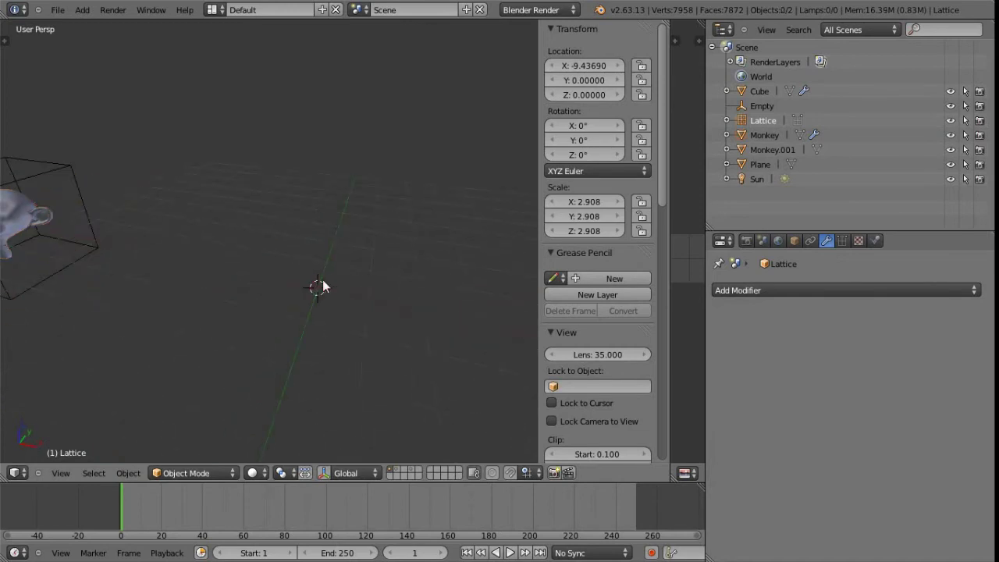
- Add a new monkey mesh at the world origin
key(shift+a)
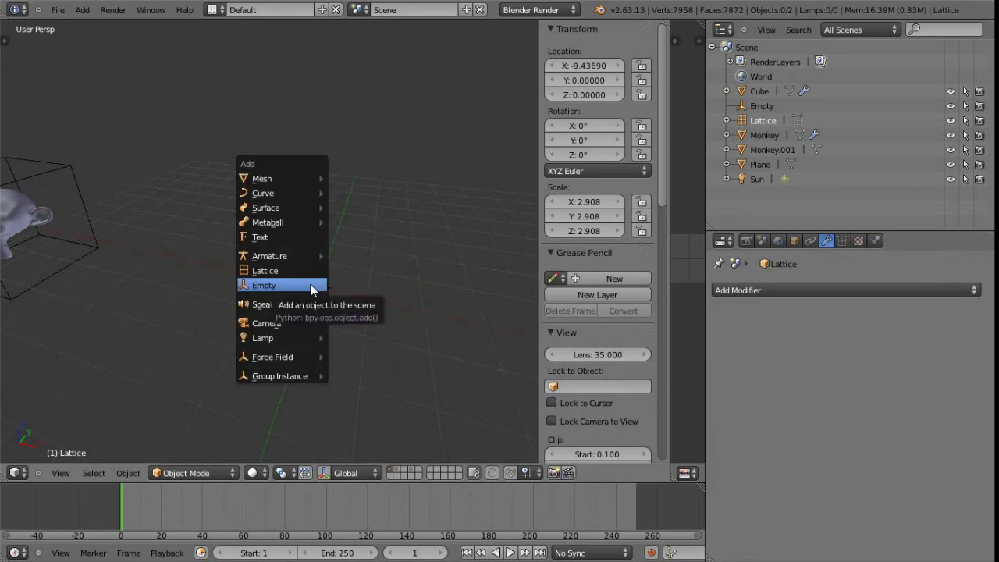
mouse_move(276, 181)
click(373, 301)
middle_drag(375, 300, 367, 268)
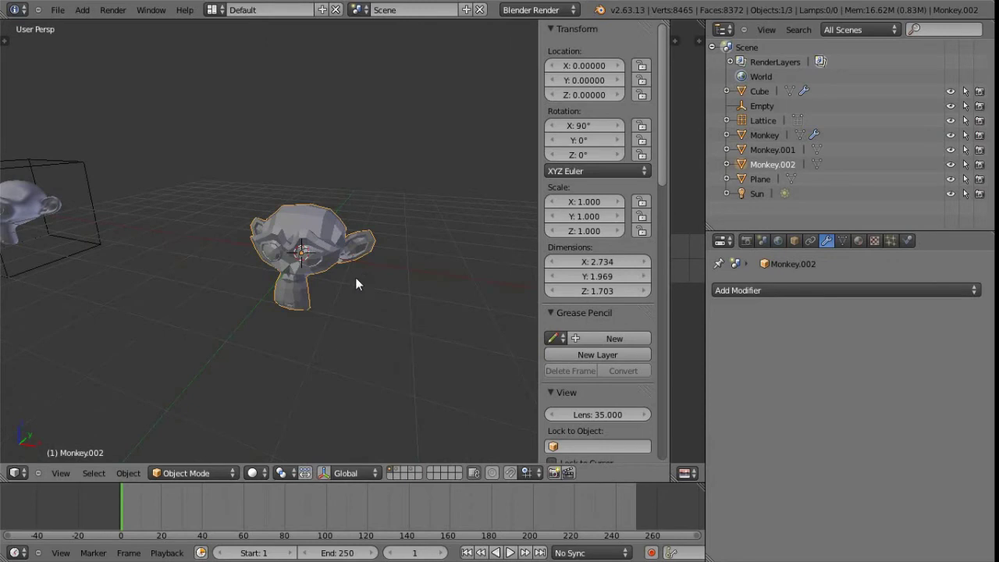
- Add a lattice around the new monkey and scale it uniformly to about 3.556
key(shift+a)
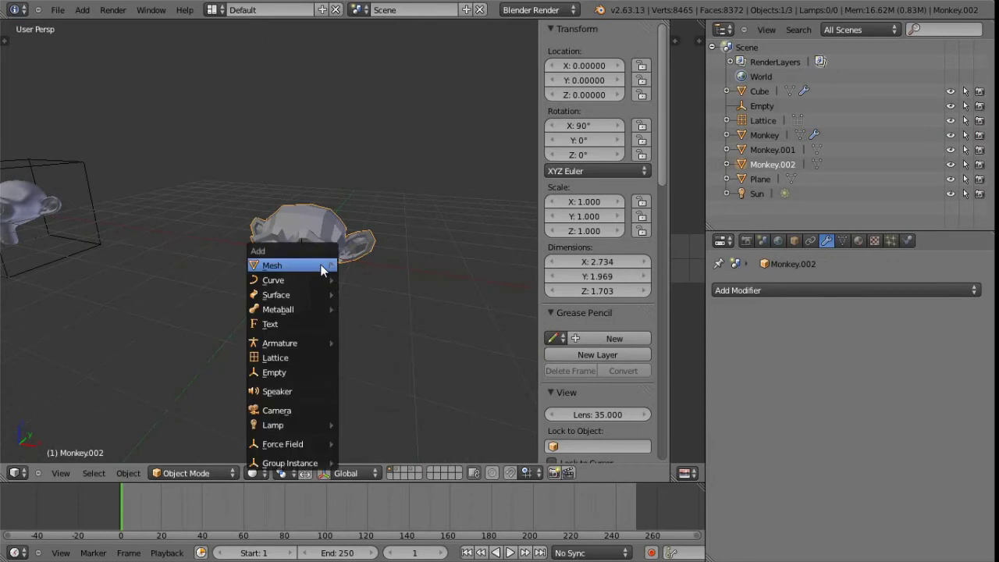
click(290, 357)
key(s)
click(350, 307)
middle_drag(394, 309, 353, 225)
scroll(341, 273, down, 3)
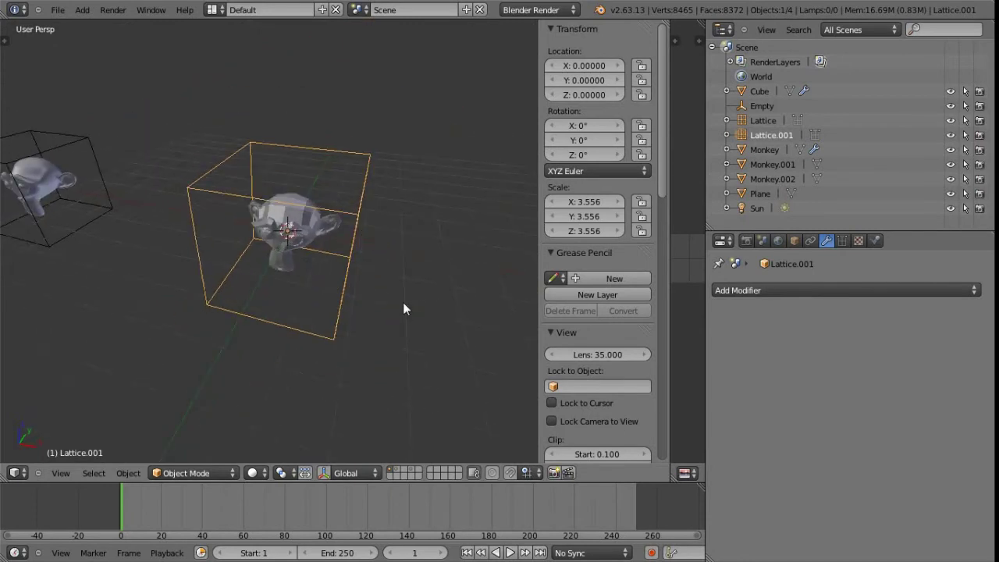
- Show the scene in quad view and return to the single perspective view
key(ctrl+alt+q)
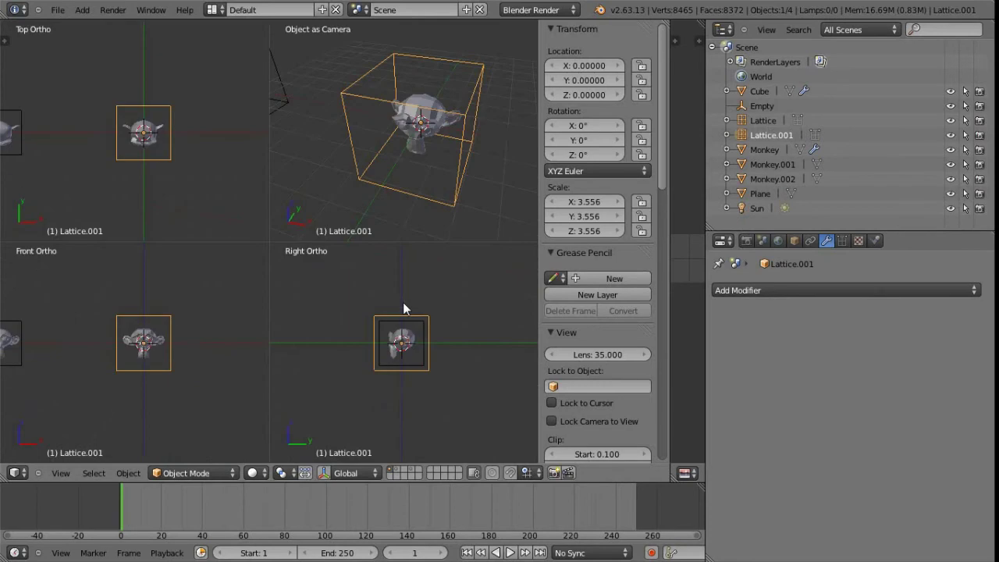
scroll(580, 260, down, 5)
scroll(591, 259, down, 12)
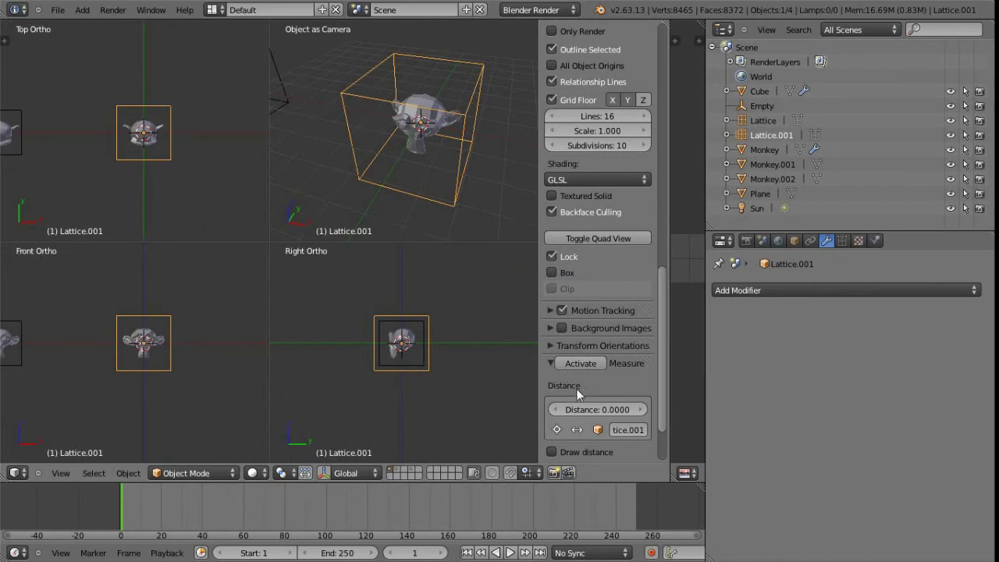
click(600, 238)
- Add a Lattice modifier to the new monkey with Lattice.001 as its object
middle_drag(311, 240, 273, 220)
scroll(328, 313, up, 1)
right_click(300, 232)
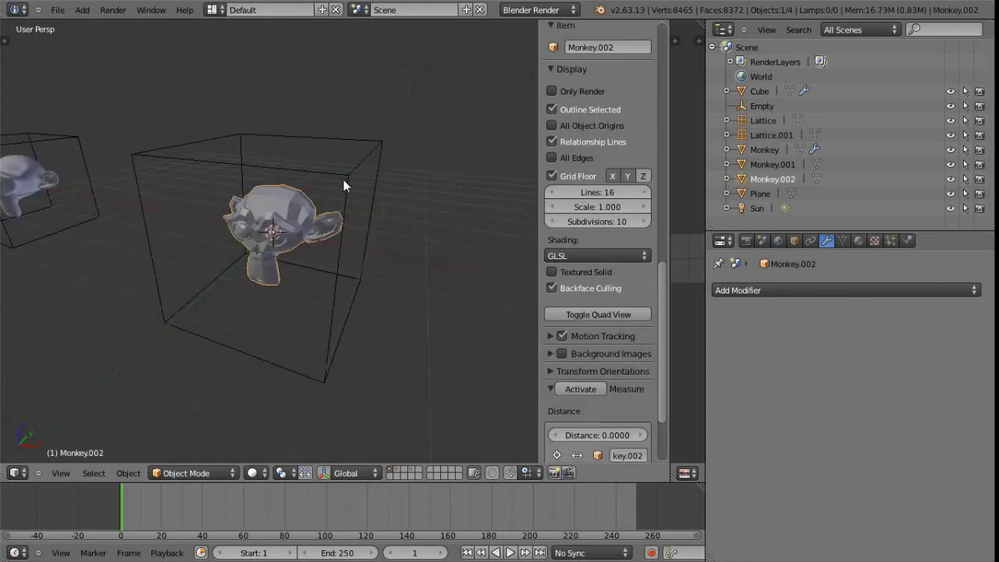
click(819, 290)
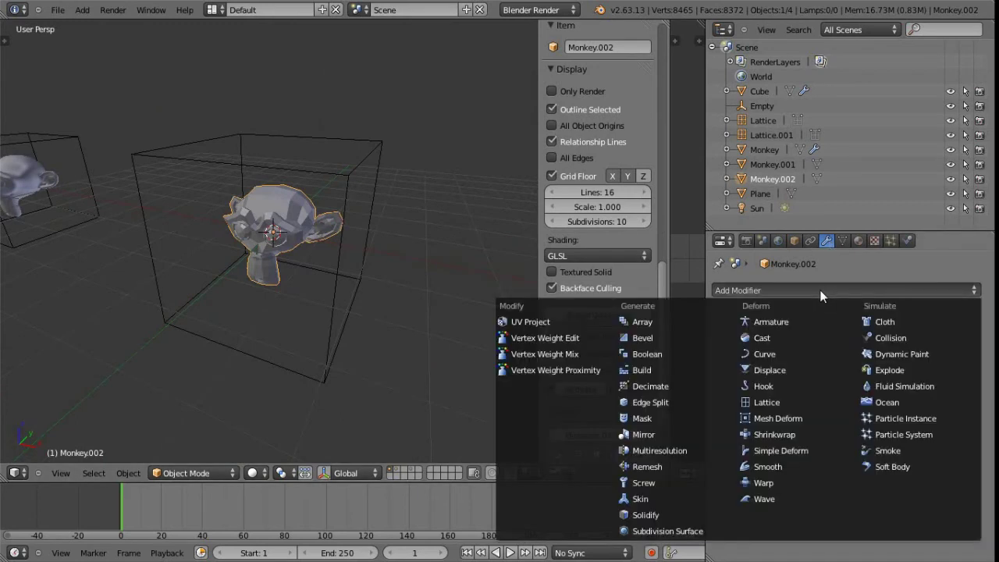
click(782, 403)
click(783, 376)
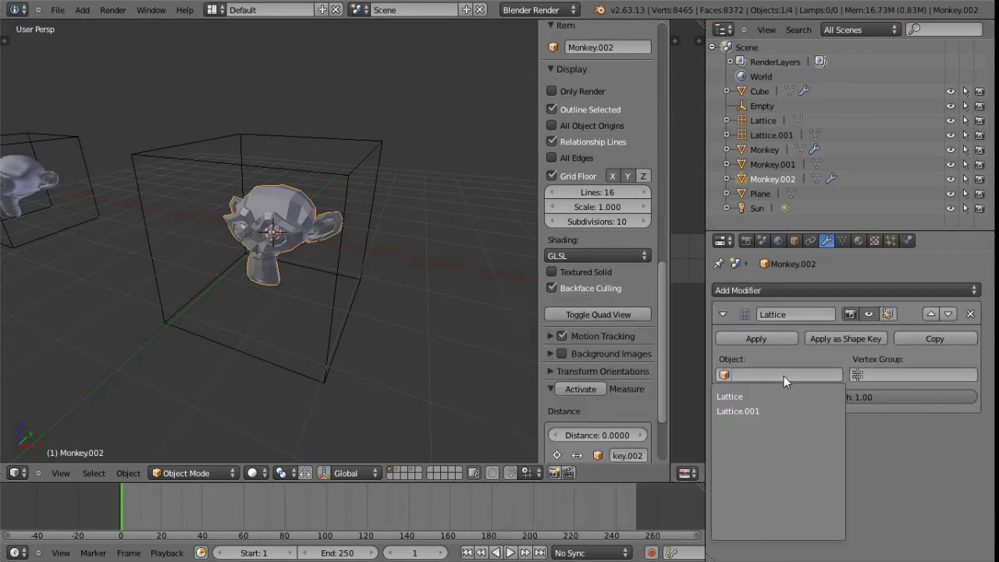
right_click(345, 176)
click(744, 179)
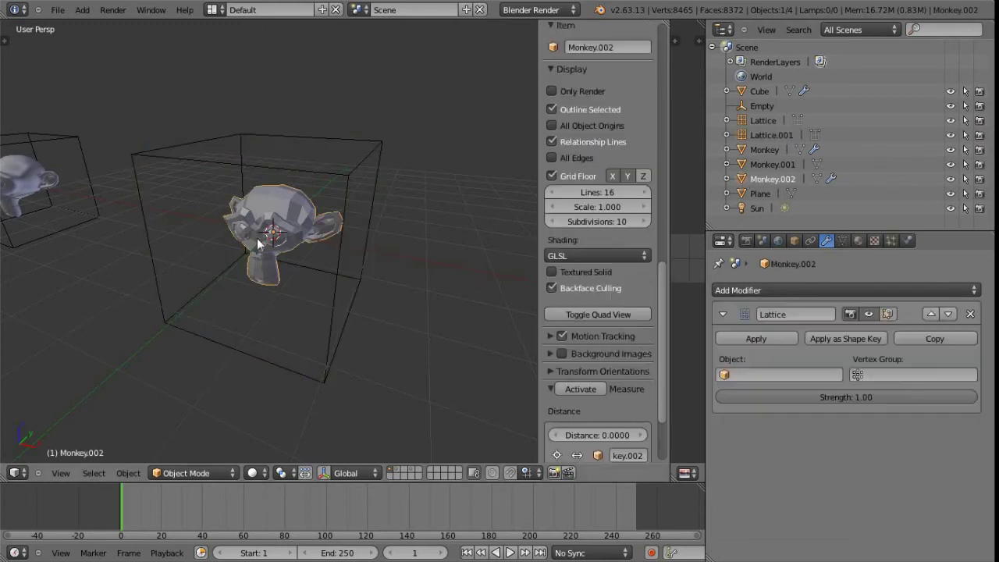
click(772, 375)
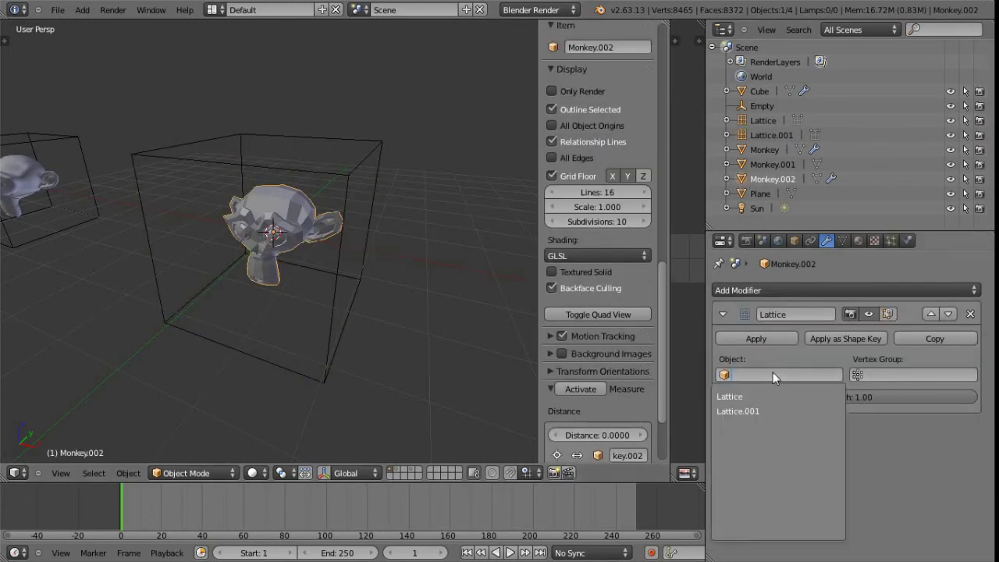
click(750, 411)
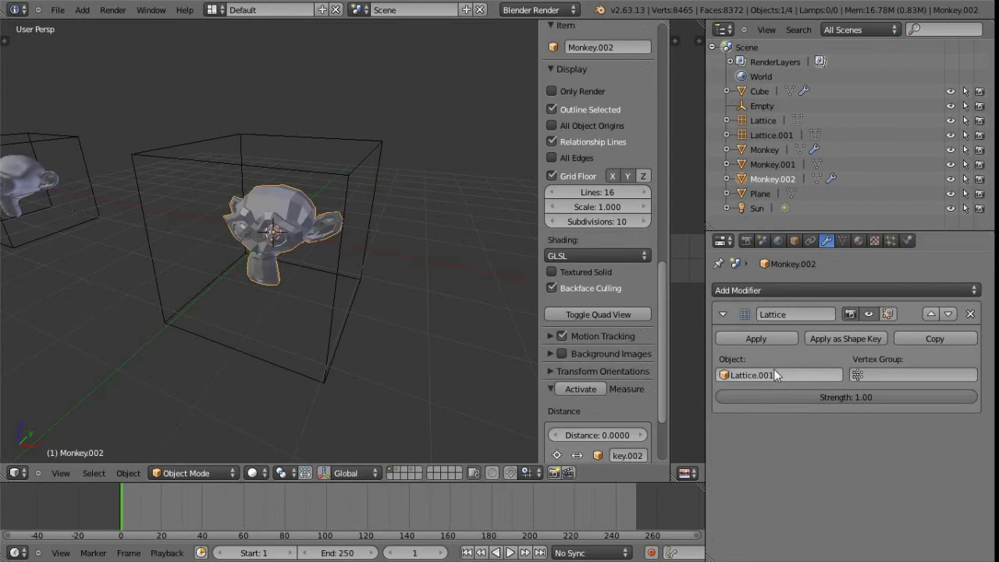
- Skew the new monkey's lattice by moving its four upper control points upward and sideways toward the first monkey
right_click(352, 171)
middle_drag(368, 258, 293, 210)
key(Tab)
middle_drag(360, 275, 353, 248)
key(b)
drag(429, 250, 157, 168)
middle_drag(390, 234, 389, 291)
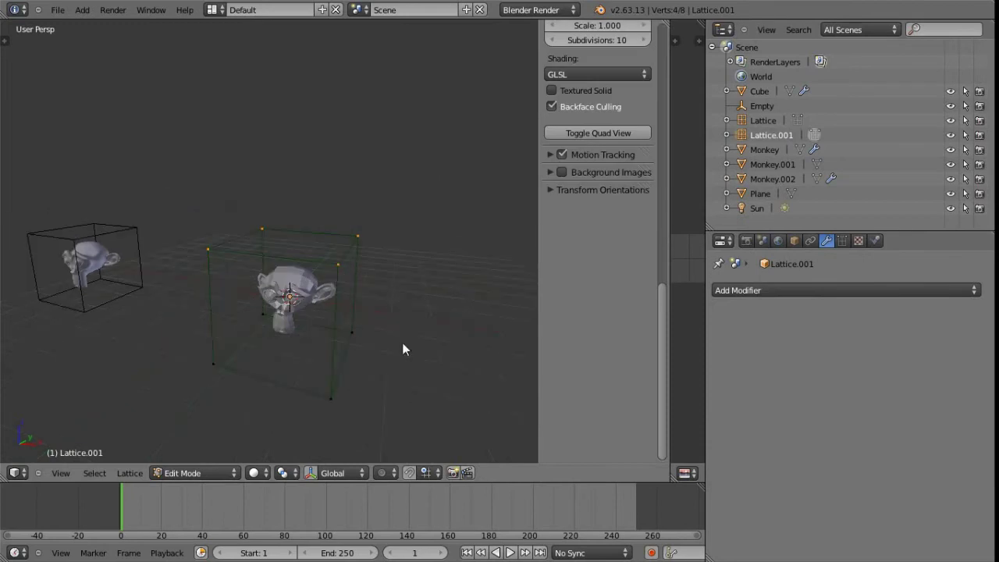
key(g)
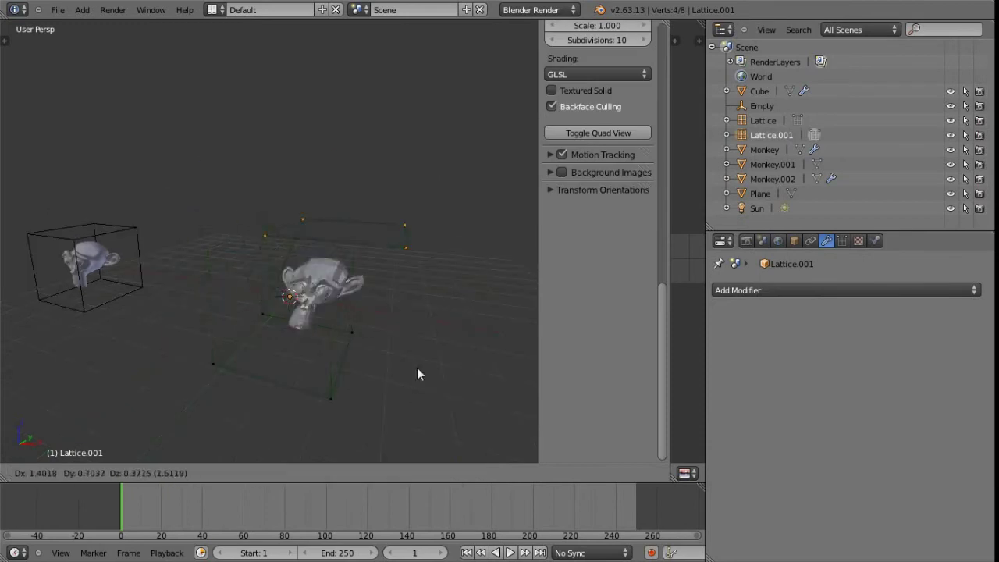
click(394, 322)
middle_drag(387, 341, 382, 287)
key(g)
click(333, 179)
middle_drag(387, 244, 385, 279)
key(Tab)
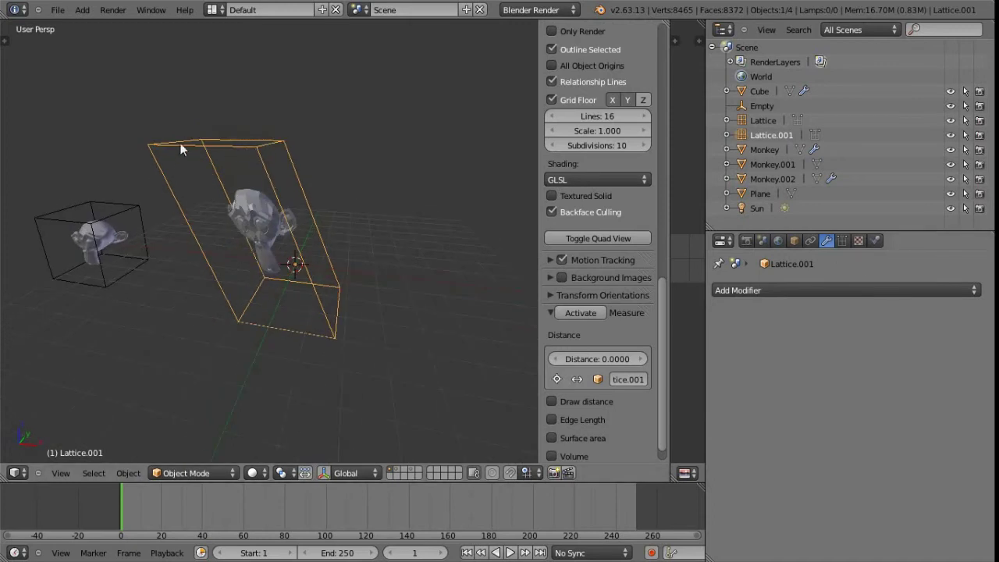
- Try higher U and V resolutions on the new monkey's lattice and return both to 2
click(841, 241)
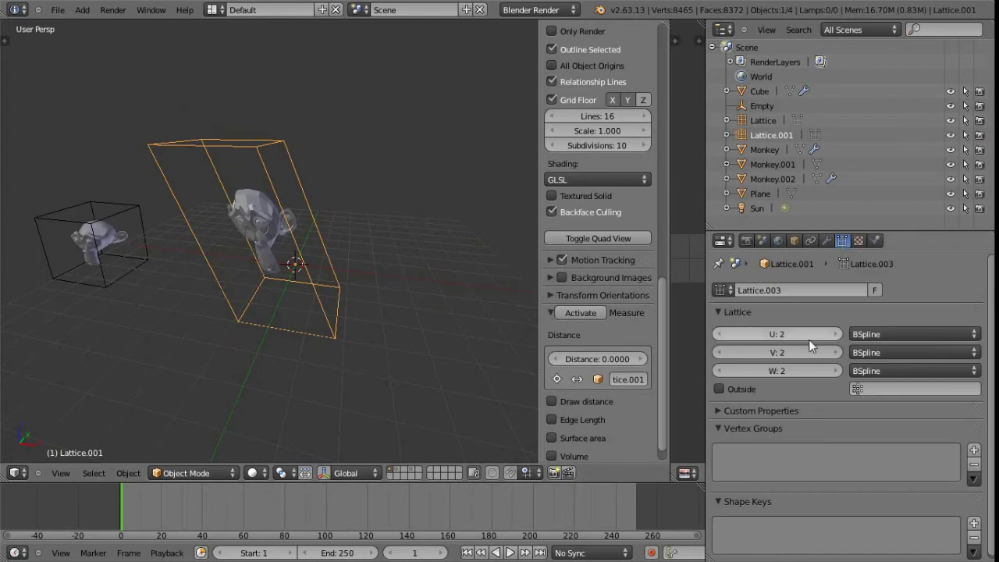
click(829, 336)
click(830, 336)
click(836, 352)
click(837, 351)
click(720, 352)
click(720, 351)
click(719, 334)
click(720, 334)
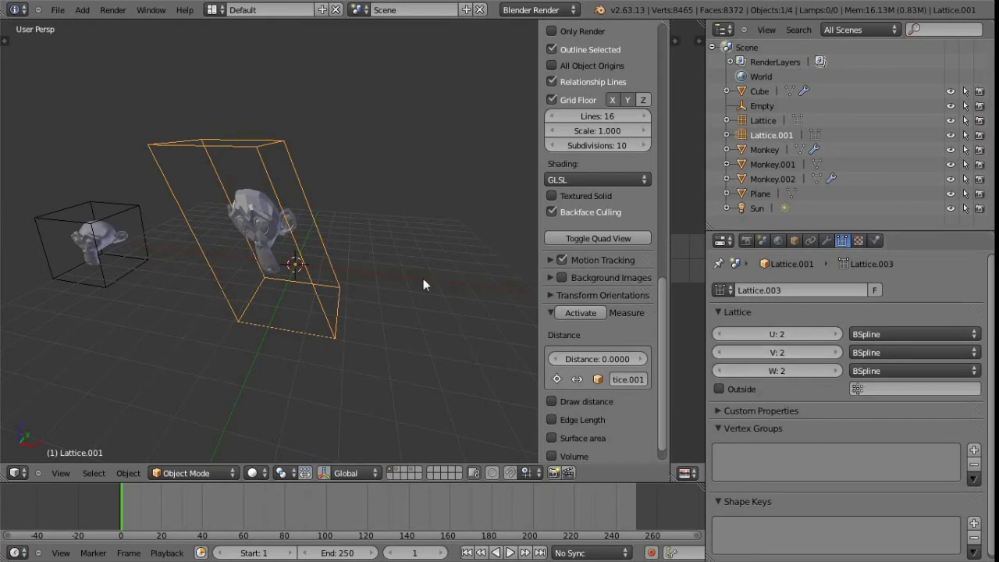
- Inspect the skewed monkey's Lattice modifier settings and its deformation relative to the lattice cage
right_click(254, 227)
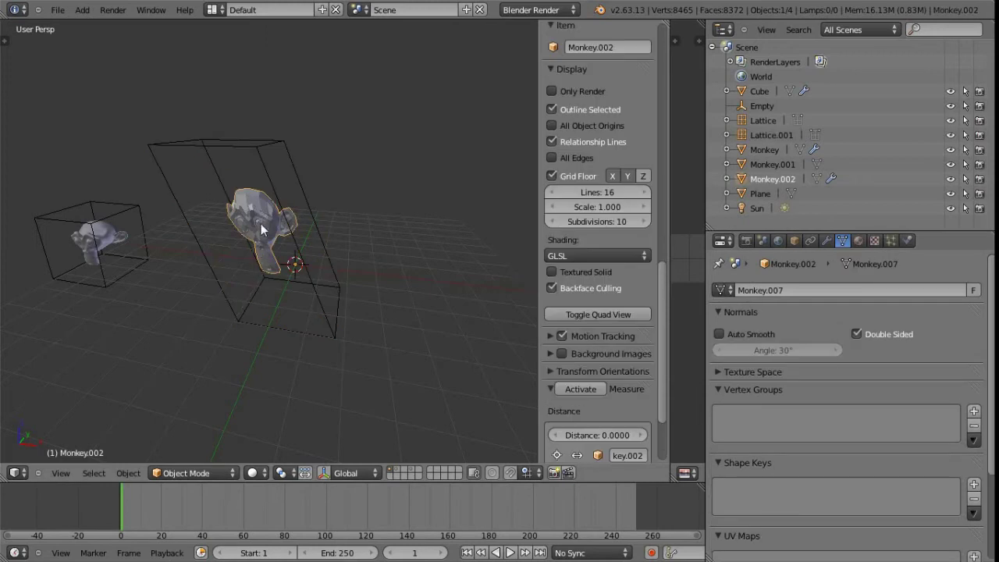
click(825, 240)
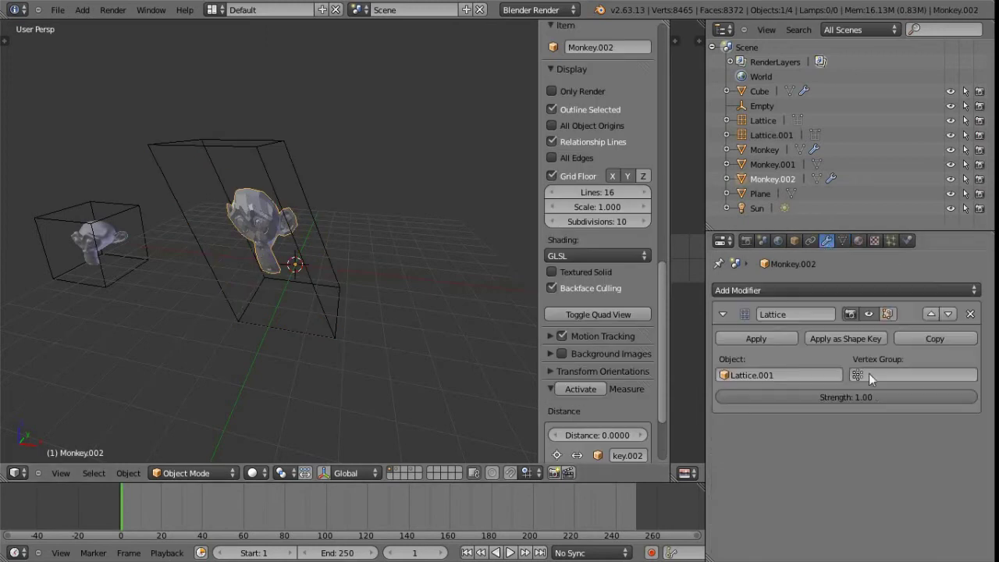
mouse_move(958, 395)
mouse_down()
mouse_move(725, 404)
mouse_move(964, 398)
mouse_up()
middle_drag(300, 233, 350, 211)
right_click(272, 155)
middle_drag(273, 151, 368, 281)
right_click(293, 225)
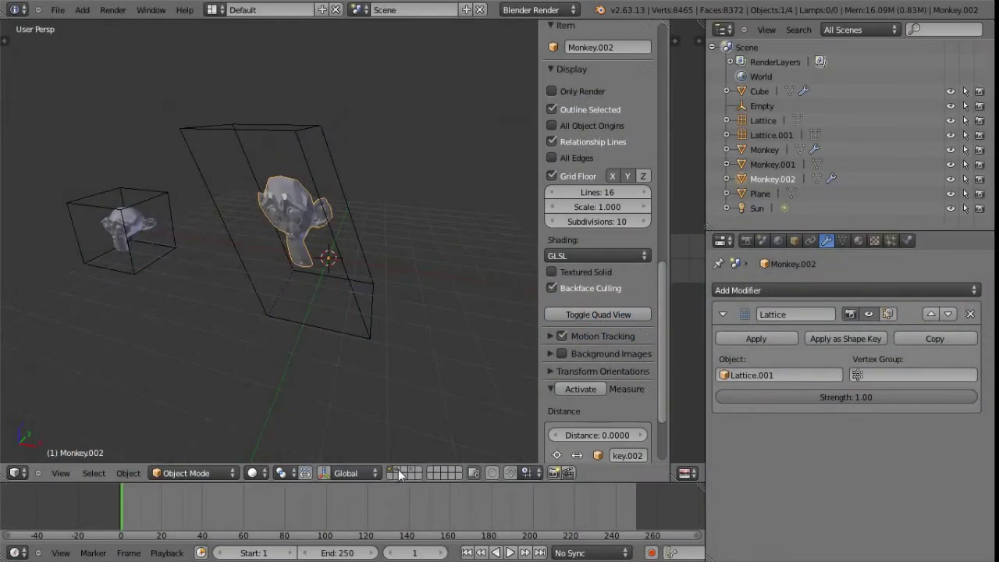
- Show the second layer and examine the bent column's undeformed mesh in Edit Mode before returning to Object Mode
click(397, 470)
middle_drag(358, 304, 333, 269)
middle_drag(332, 295, 297, 253)
right_click(268, 260)
key(Tab)
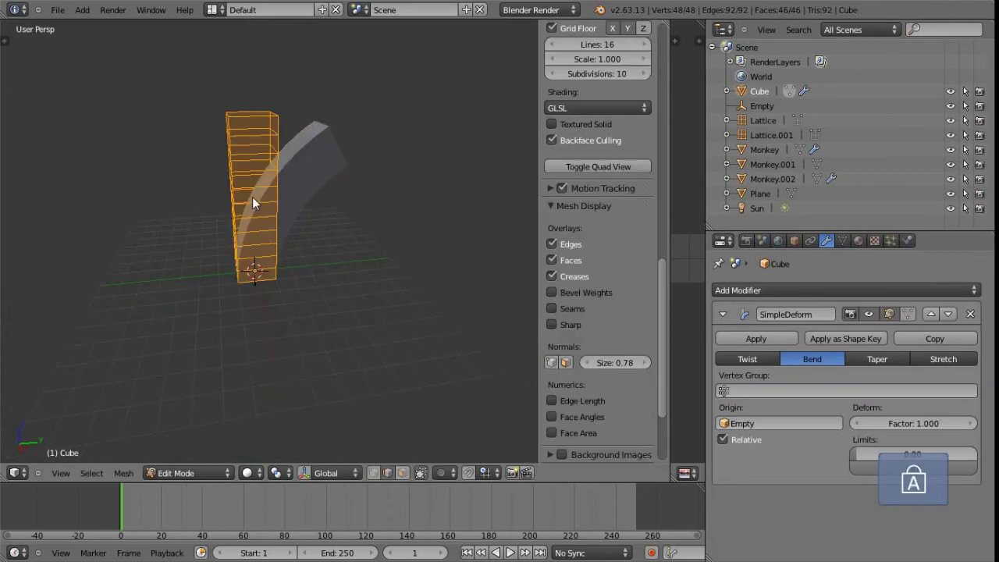
key(Tab)
middle_drag(318, 217, 260, 236)
middle_drag(289, 274, 316, 280)
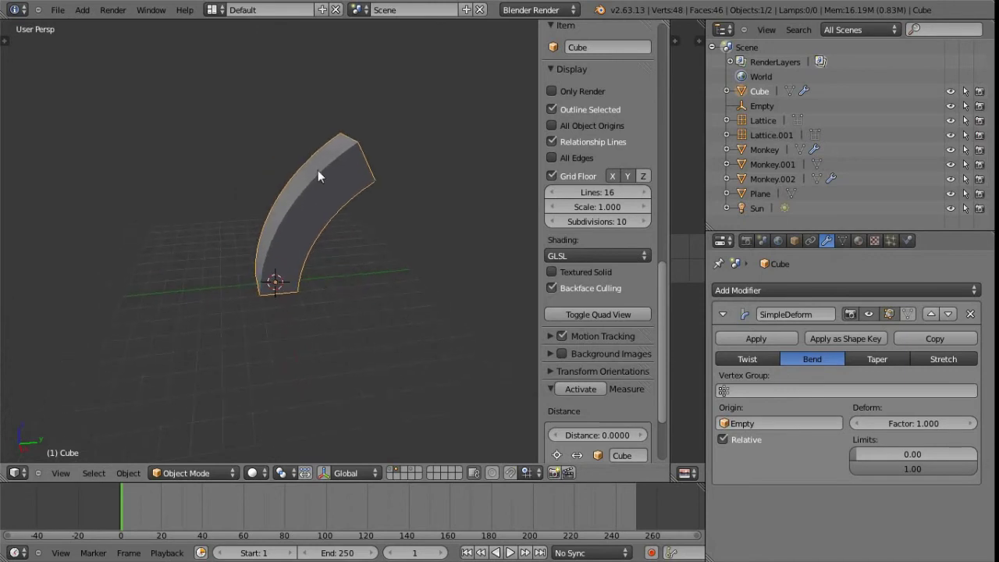
- Move the bent column together with its empty along the negative Y axis, clear of the grid centre
key(b)
drag(423, 352, 280, 245)
key(g)
key(y)
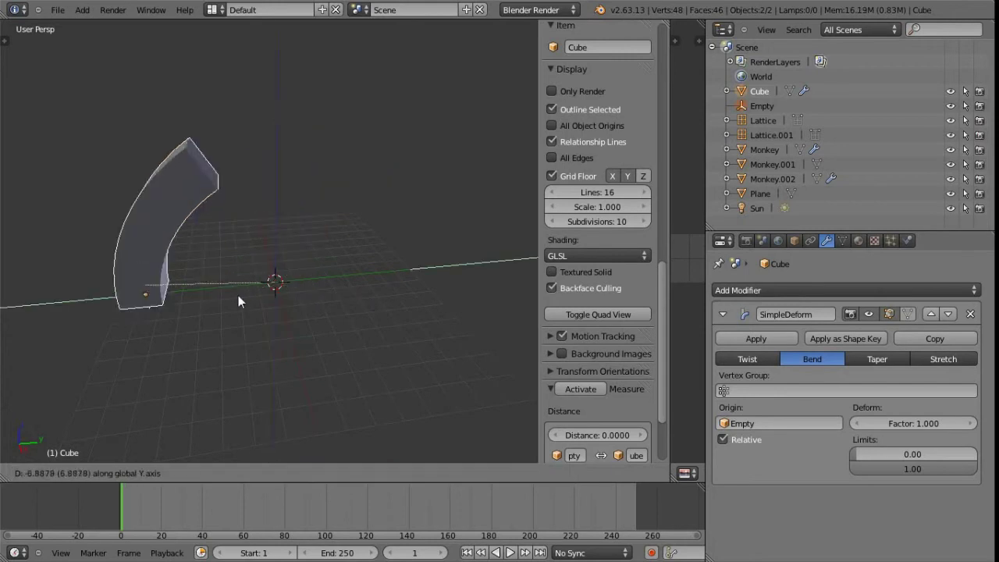
click(238, 294)
middle_drag(238, 295, 361, 325)
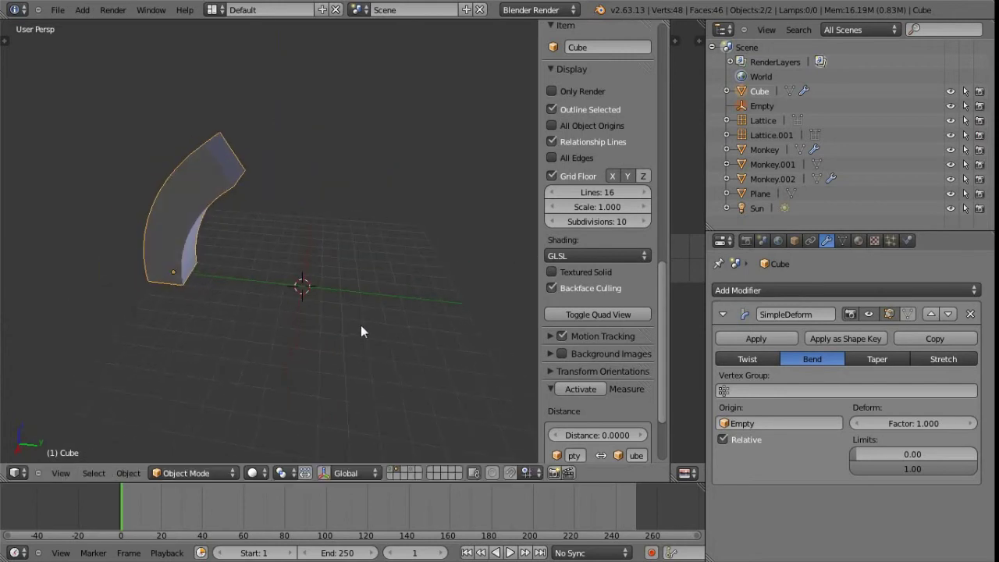
key(g)
key(y)
click(305, 328)
mouse_move(220, 315)
middle_down()
mouse_move(260, 279)
mouse_move(286, 278)
mouse_move(87, 279)
mouse_move(286, 295)
mouse_move(188, 283)
mouse_move(204, 310)
middle_up()
middle_drag(340, 296, 247, 258)
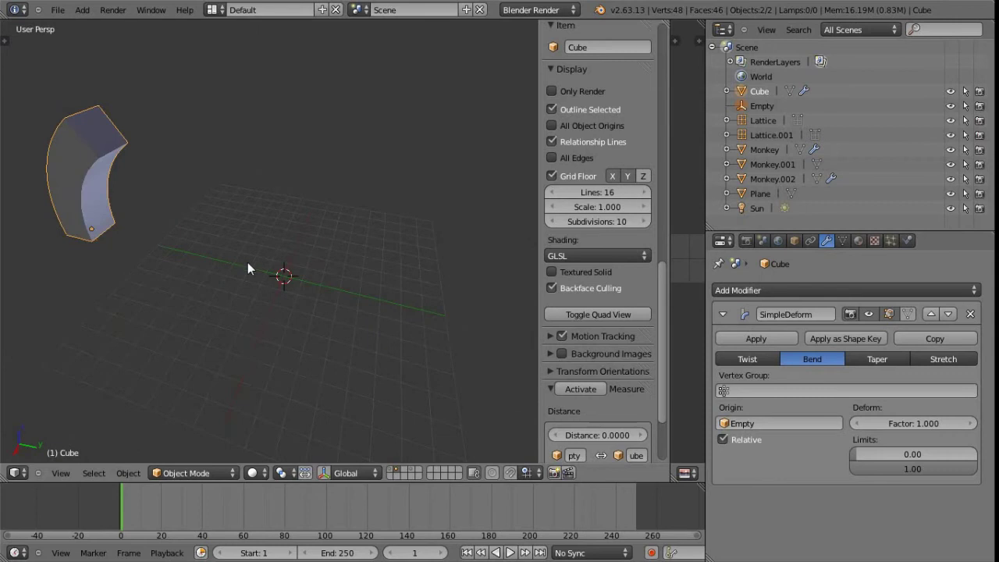
middle_drag(193, 309, 239, 281)
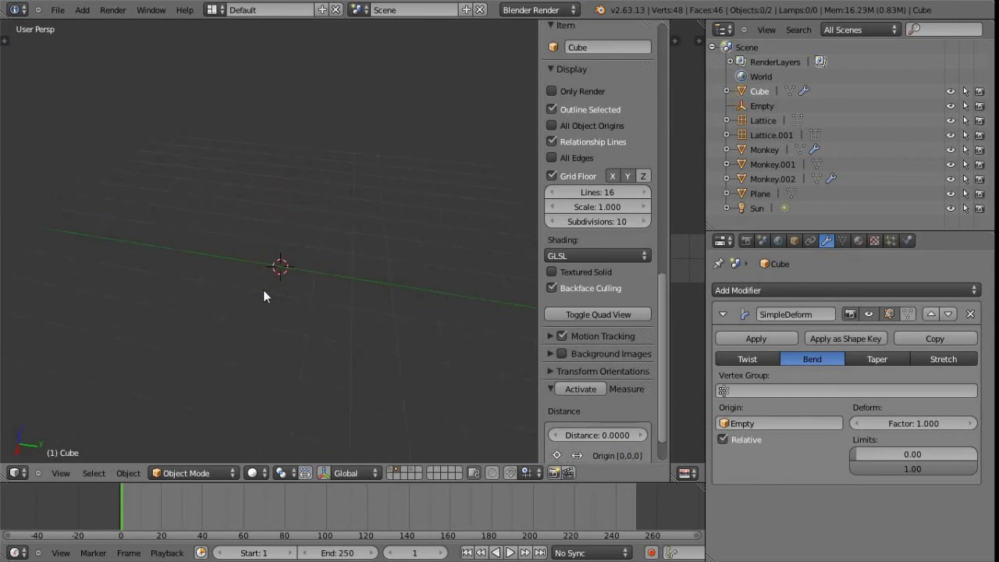
- Add a new cube mesh at the 3D cursor
key(shift+a)
mouse_move(233, 200)
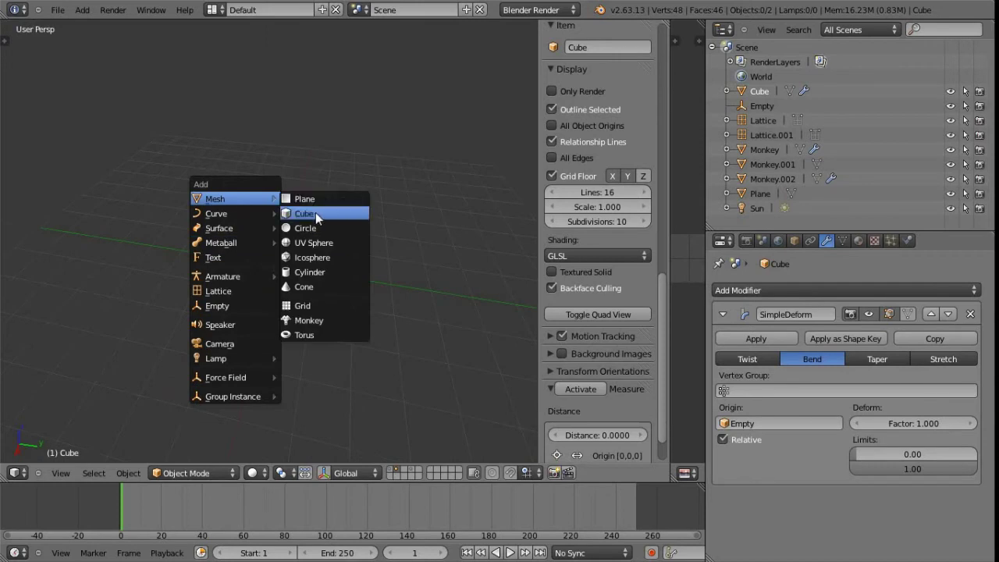
click(315, 213)
middle_drag(325, 295, 323, 276)
scroll(312, 301, up, 3)
scroll(323, 306, down, 2)
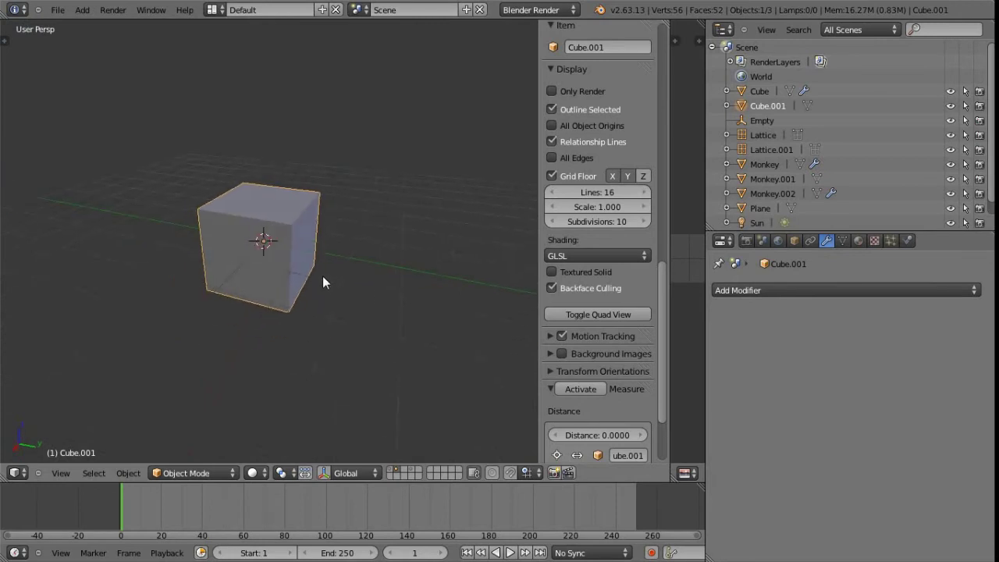
- Show the transform manipulator and raise the new cube's whole mesh along Z in Edit Mode, leaving its origin near the base
key(Tab)
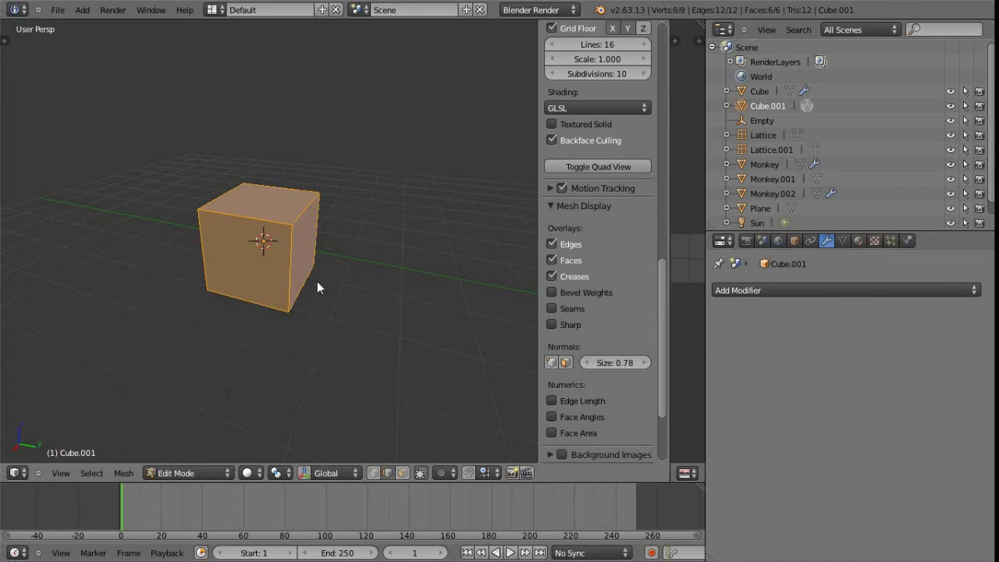
click(303, 473)
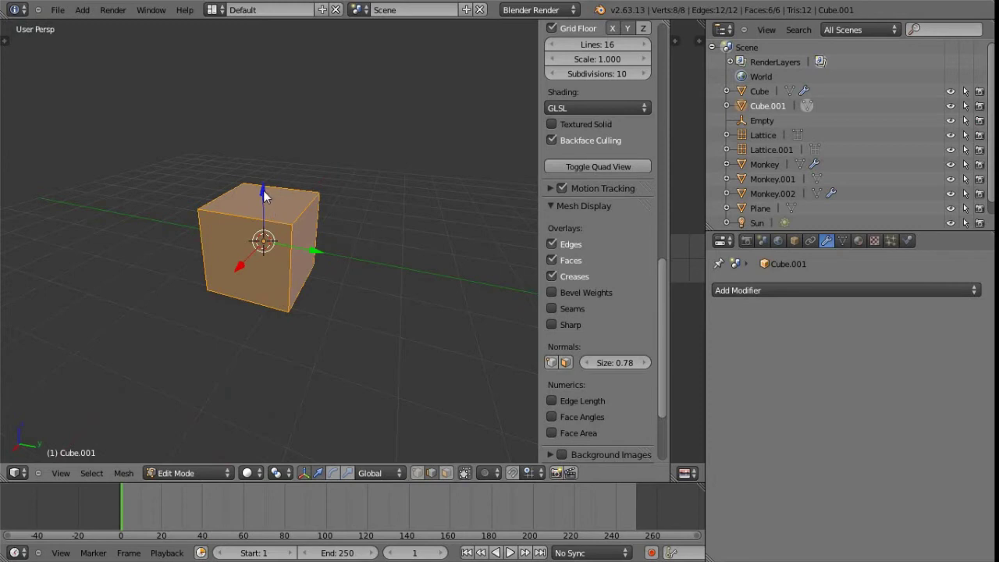
drag(263, 197, 264, 155)
middle_drag(307, 293, 267, 248)
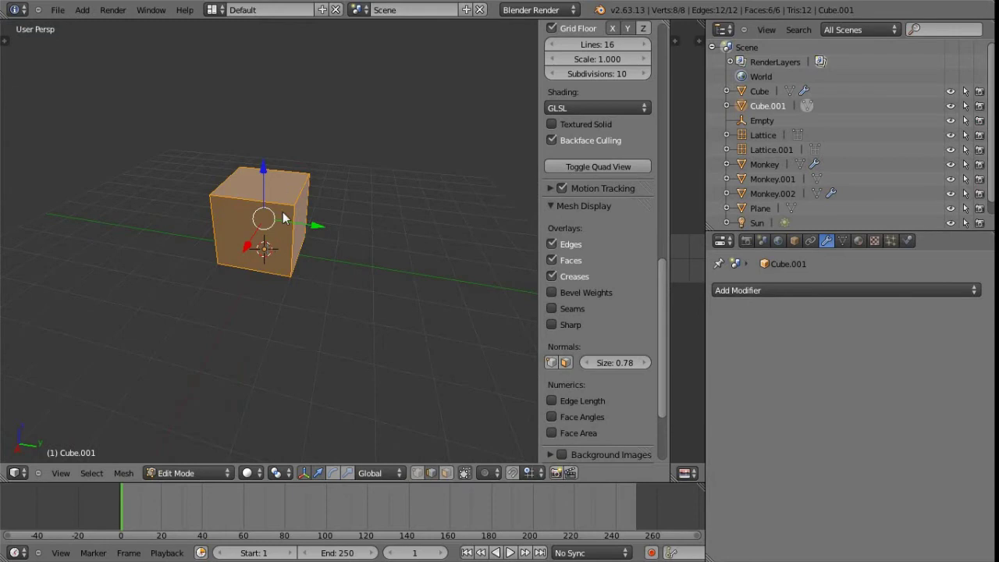
- Switch to face selection and raise the cube's top face along Z to form a tall column
key(ctrl+Tab)
click(258, 213)
right_click(263, 216)
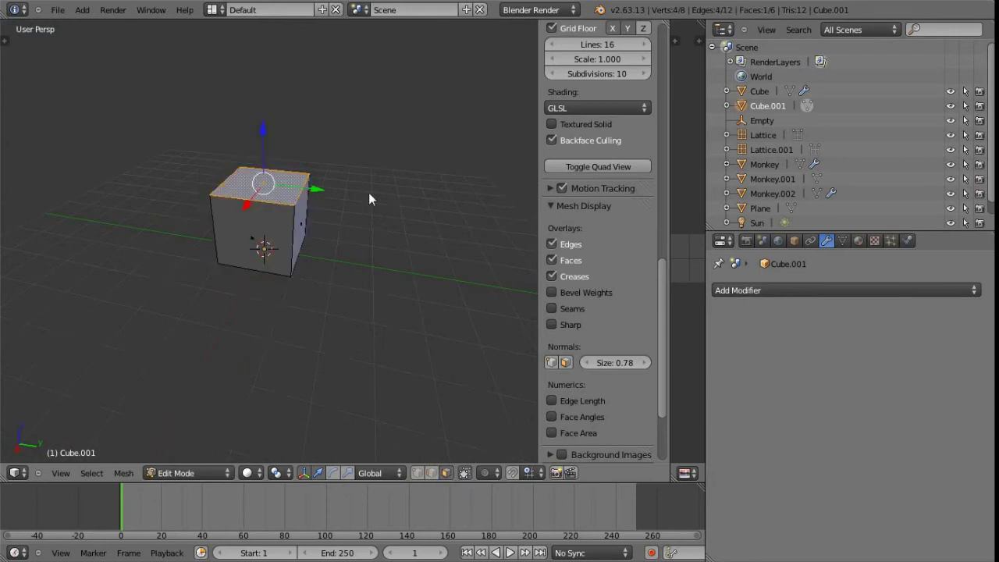
scroll(400, 222, down, 4)
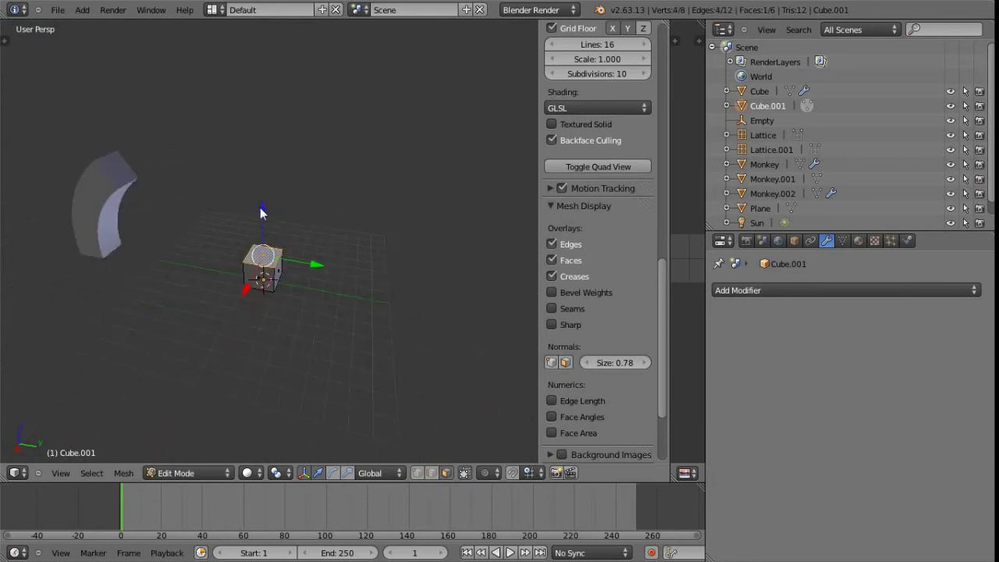
drag(262, 210, 262, 117)
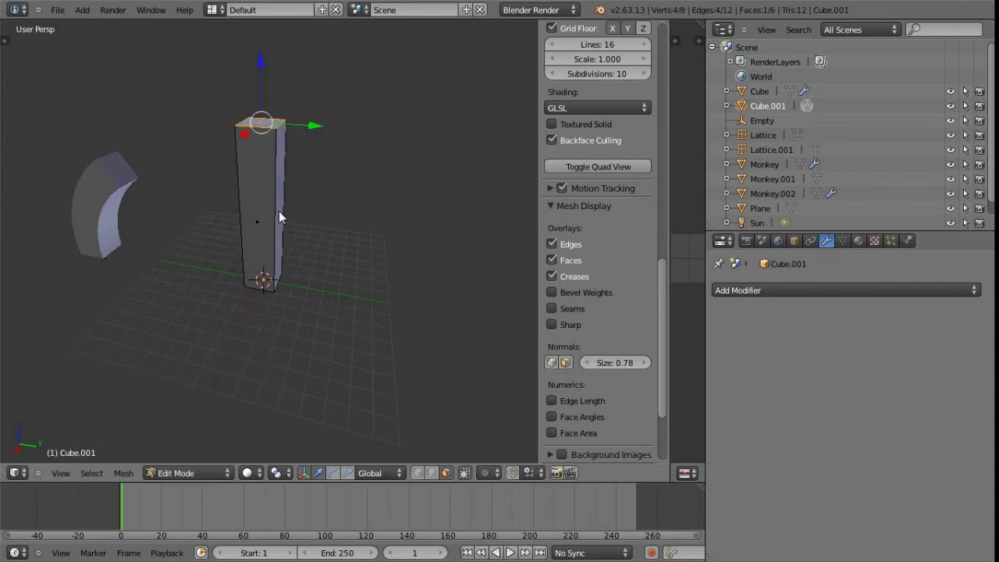
- Add nine evenly spaced horizontal loop cuts along the tall column and return to Object Mode
key(ctrl+r)
scroll(277, 211, up, 4)
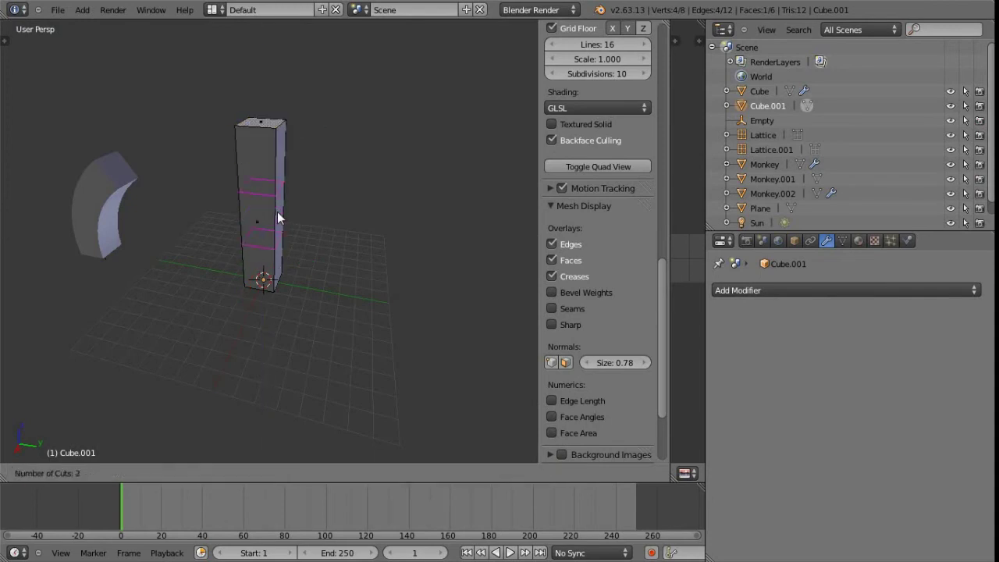
scroll(276, 212, up, 3)
scroll(277, 218, up, 1)
click(276, 213)
right_click(277, 212)
middle_drag(297, 296, 268, 212)
key(Tab)
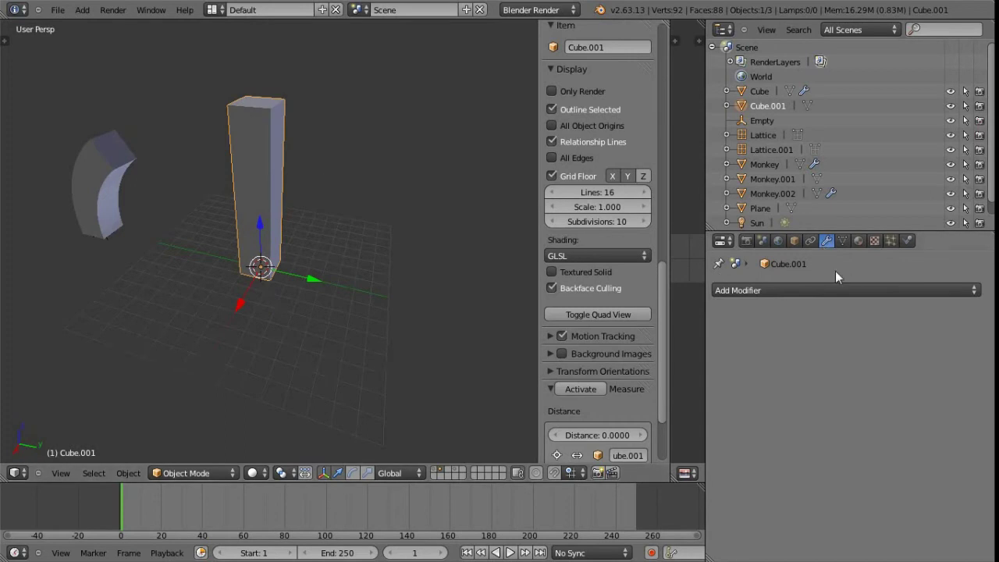
- Add a Simple Deform modifier to the new column, set to Bend with a factor of 1
click(806, 289)
click(810, 284)
click(811, 287)
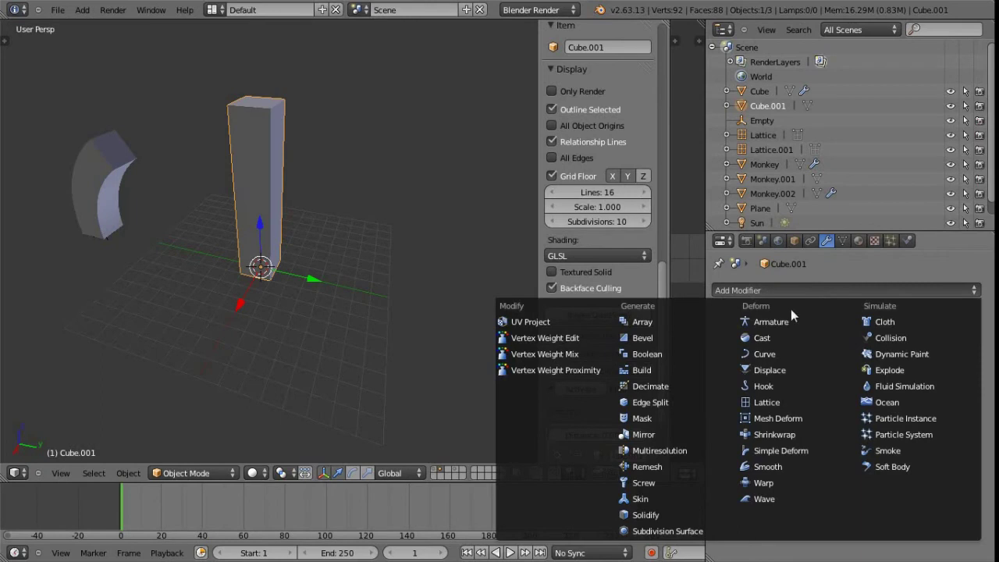
click(789, 451)
middle_drag(308, 314, 348, 348)
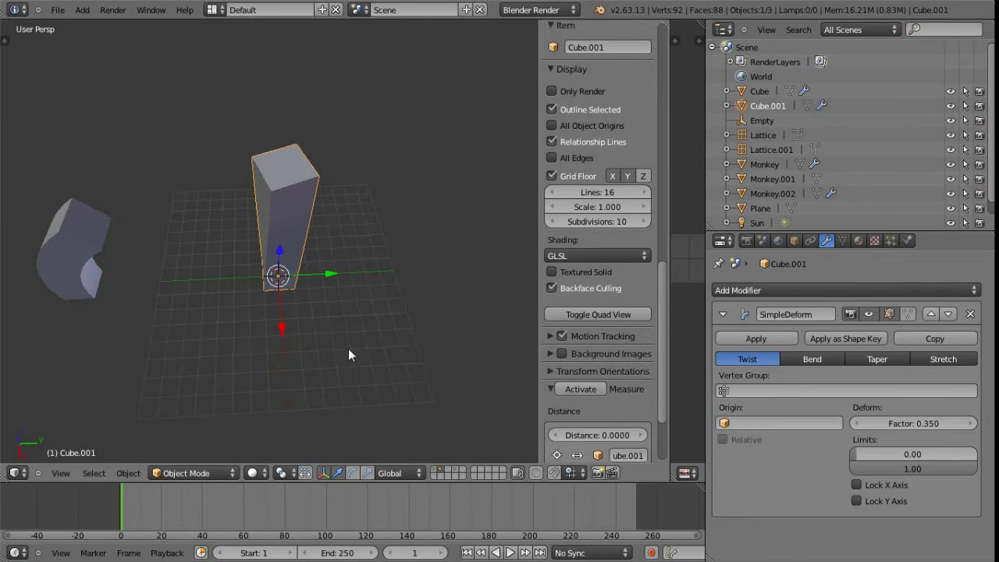
click(812, 360)
click(922, 422)
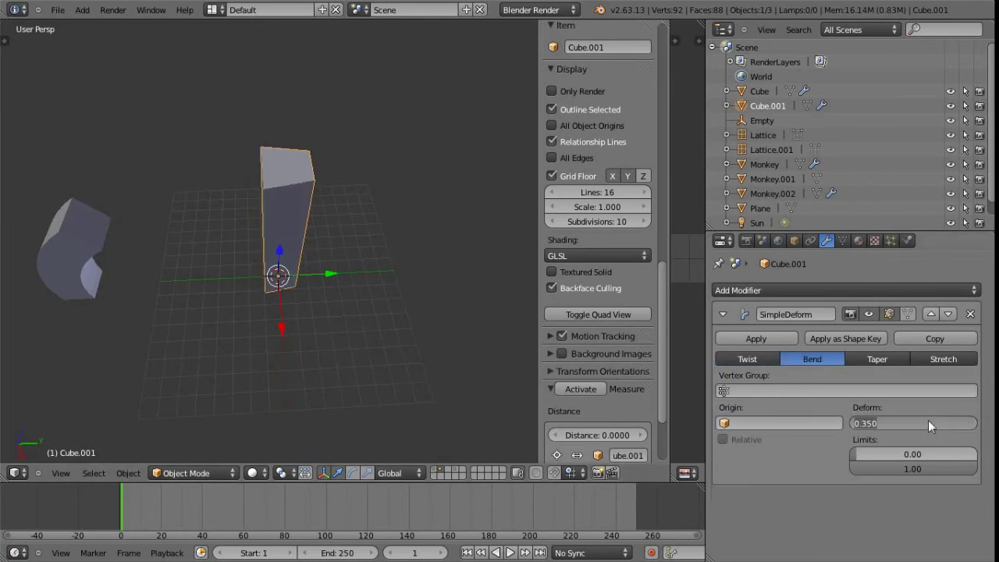
text(1)
key(Return)
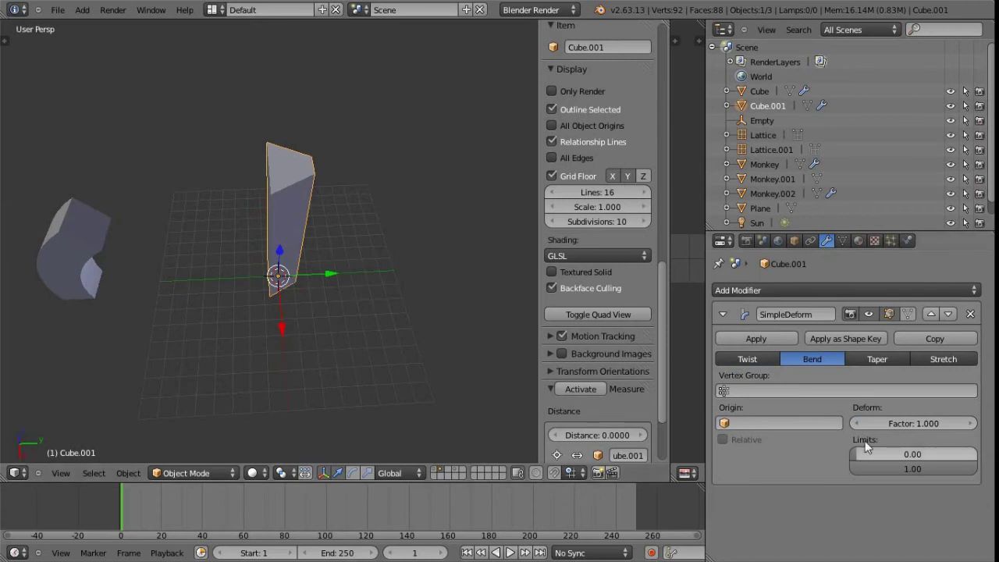
- Add an empty at the 3D cursor, at the base of the new column
shift+middle_drag(309, 334, 303, 228)
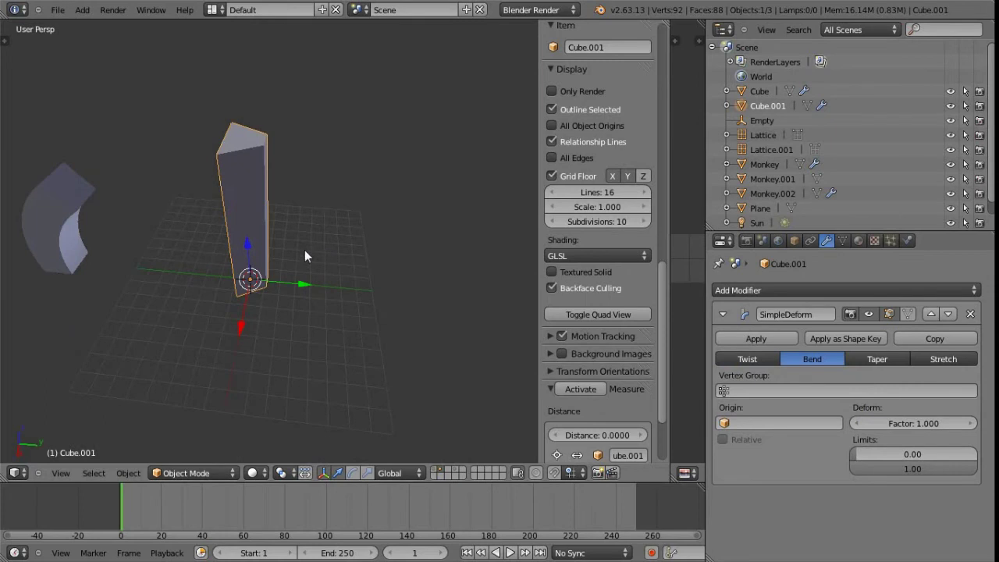
key(shift+a)
click(284, 356)
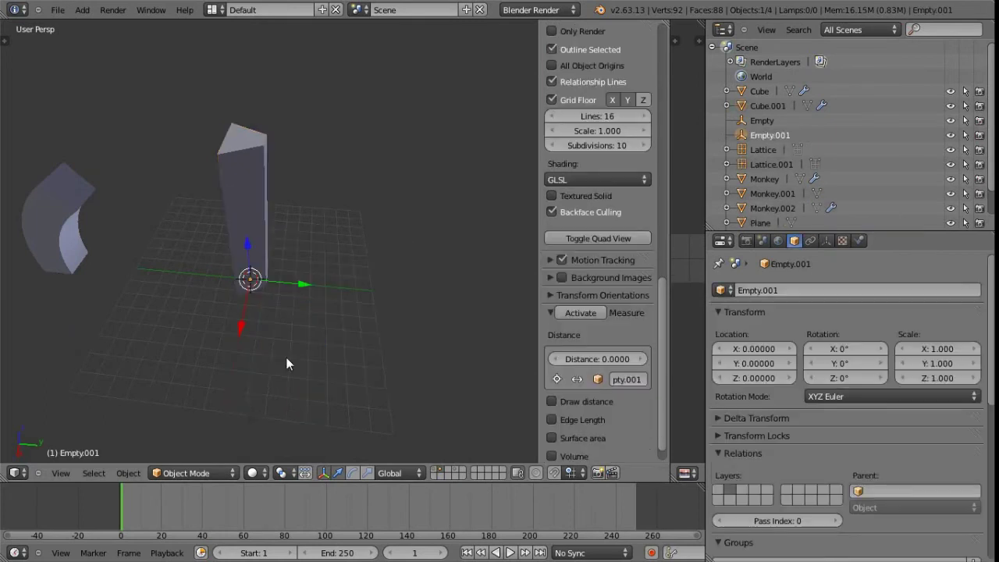
middle_drag(284, 352, 286, 300)
scroll(286, 300, up, 2)
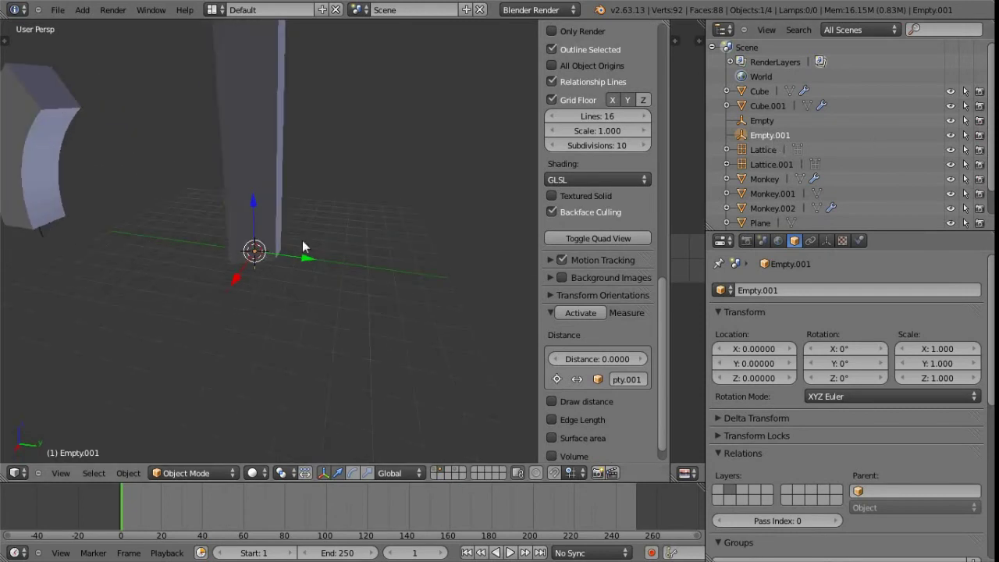
- Set Empty.001 as the origin of the new column's Simple Deform modifier
right_click(258, 159)
click(777, 424)
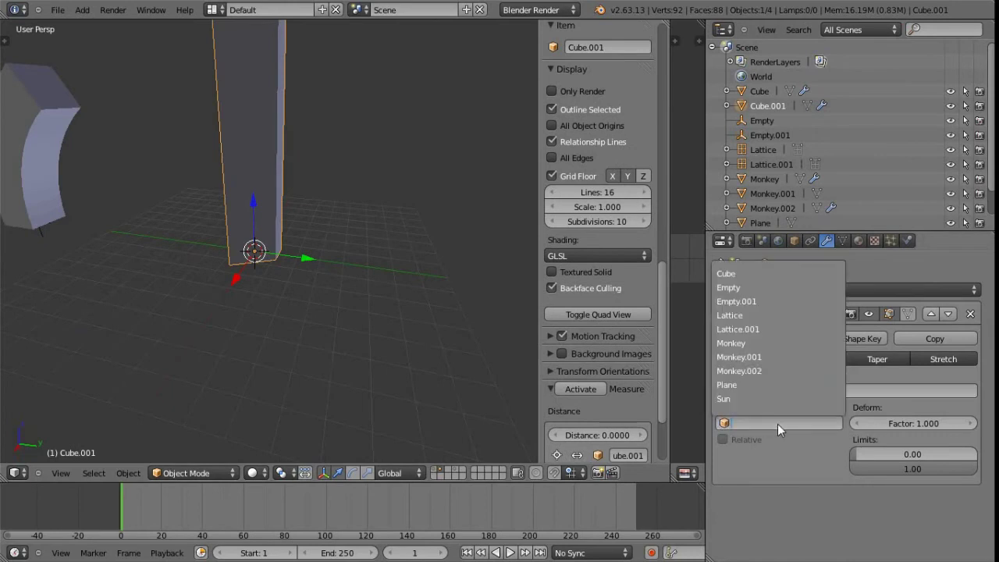
click(762, 303)
scroll(293, 312, up, 3)
scroll(300, 332, down, 3)
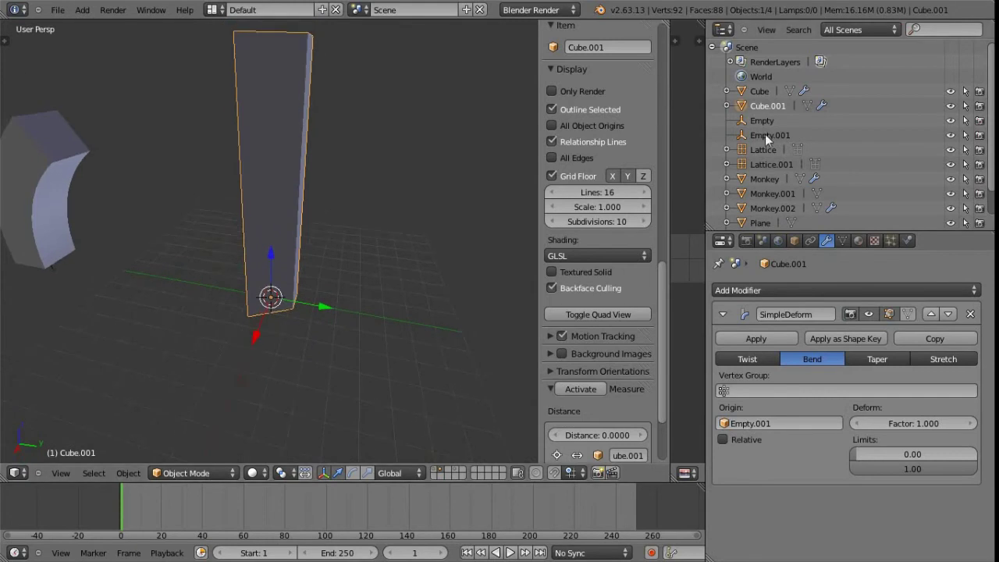
- Try moving Empty.001 upward and along the Y axis, and clear its location back to the scene origin
click(764, 136)
middle_drag(397, 323, 285, 288)
mouse_move(280, 265)
mouse_down()
mouse_move(274, 200)
mouse_move(334, 291)
mouse_move(397, 278)
mouse_move(329, 272)
mouse_move(230, 241)
mouse_move(453, 310)
mouse_move(292, 252)
mouse_up()
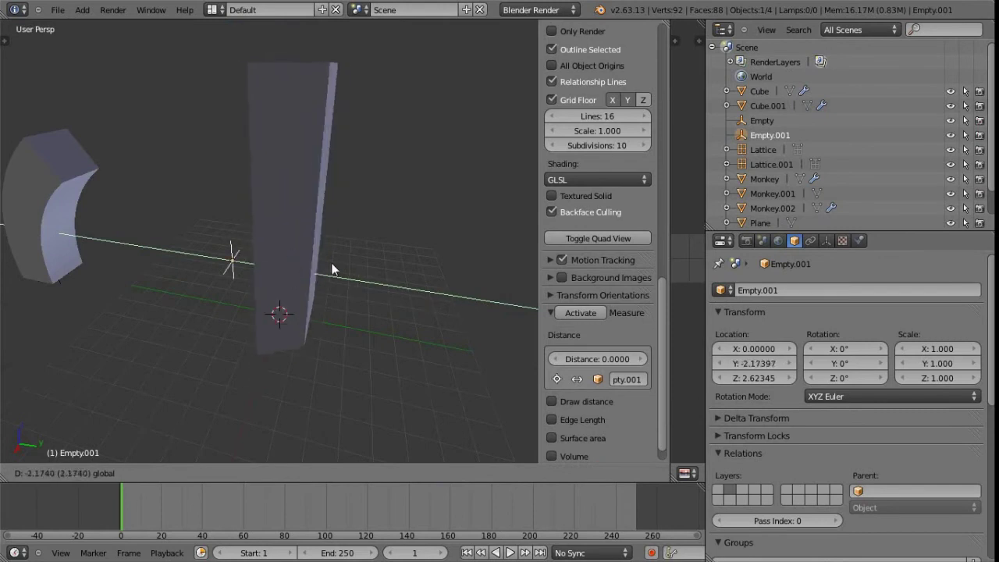
key(Escape)
key(alt+g)
middle_drag(353, 326, 296, 308)
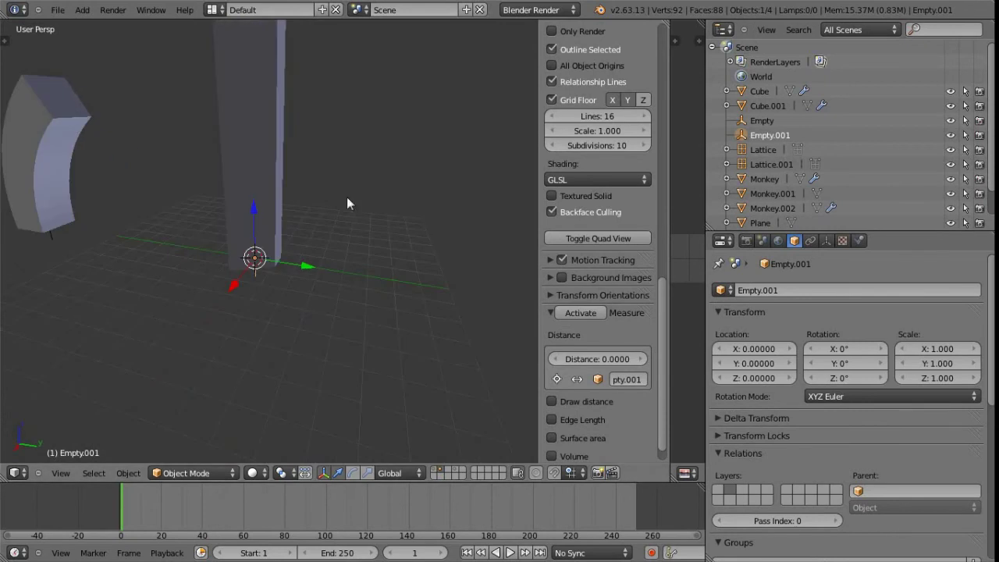
- Enable the Relative option on the new column's Simple Deform modifier
right_click(247, 157)
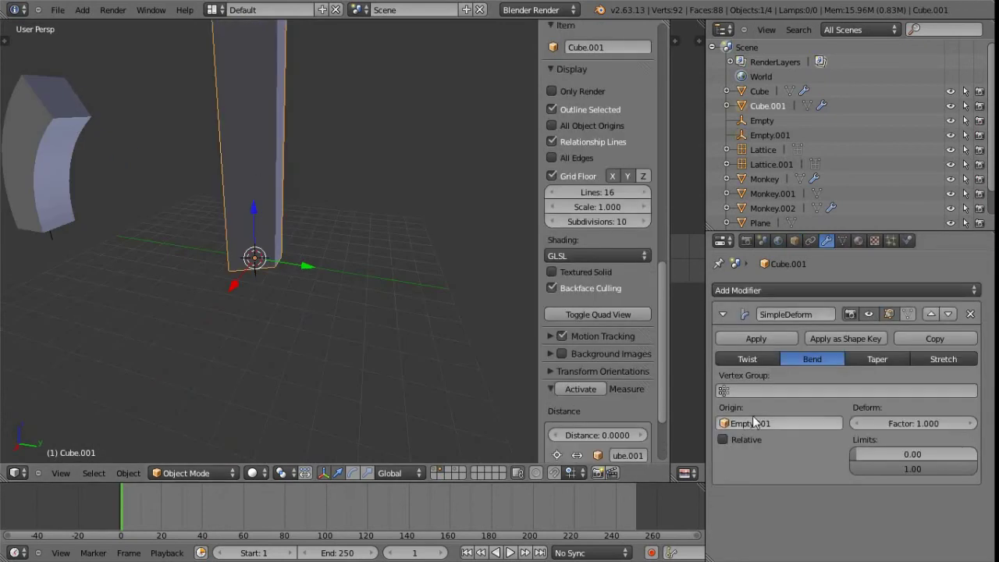
click(722, 439)
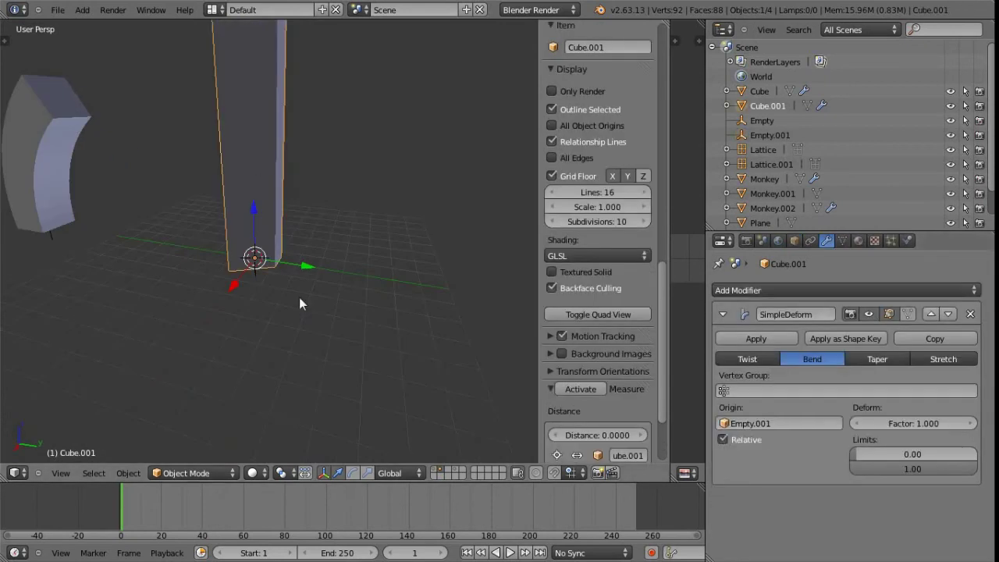
shift+middle_drag(298, 298, 298, 316)
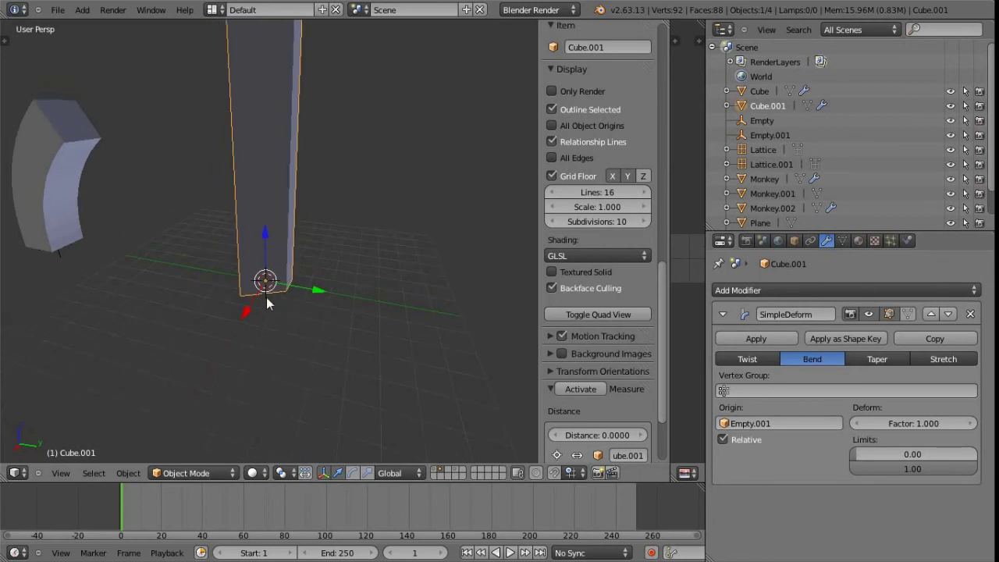
- Move Empty.001 up and away from the column to about Y 4.66 and Z 3.27
right_click(265, 301)
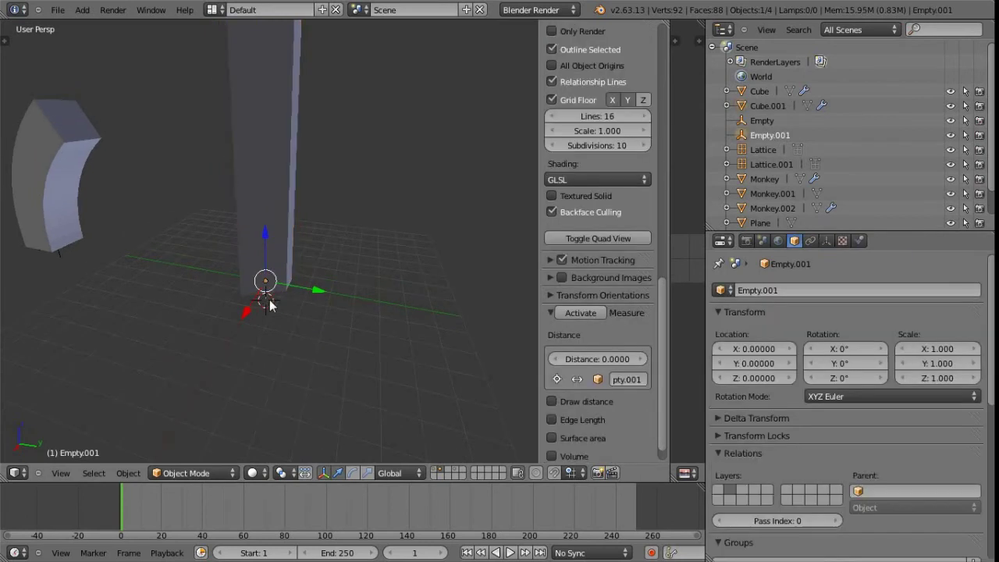
drag(268, 240, 424, 274)
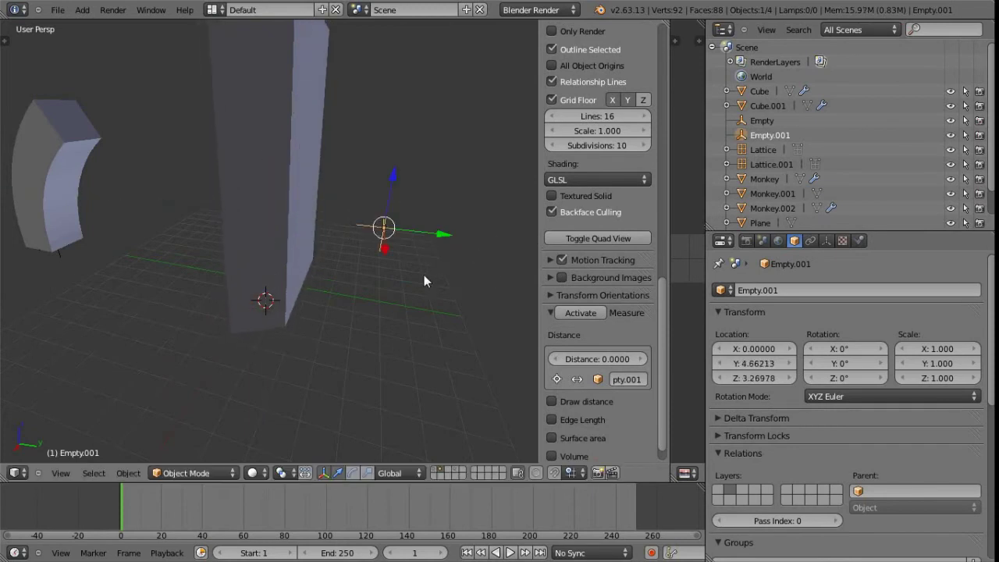
- Undo the last two moves of Empty.001 and set its Y rotation to 90°
key(ctrl+z)
key(ctrl+z)
middle_drag(309, 330, 275, 350)
scroll(611, 285, up, 15)
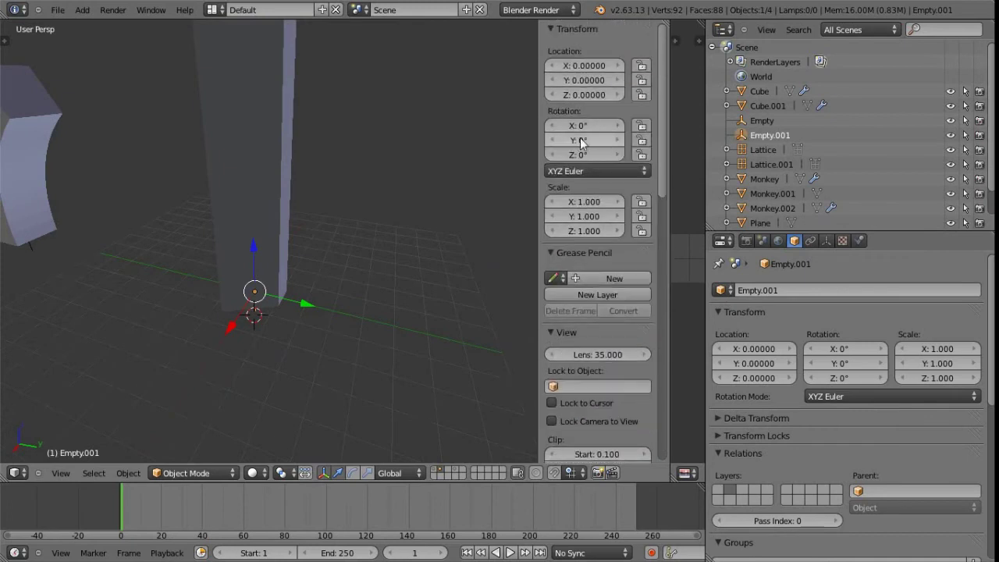
click(580, 141)
text(90)
key(Return)
middle_drag(304, 264, 62, 224)
middle_drag(354, 325, 319, 346)
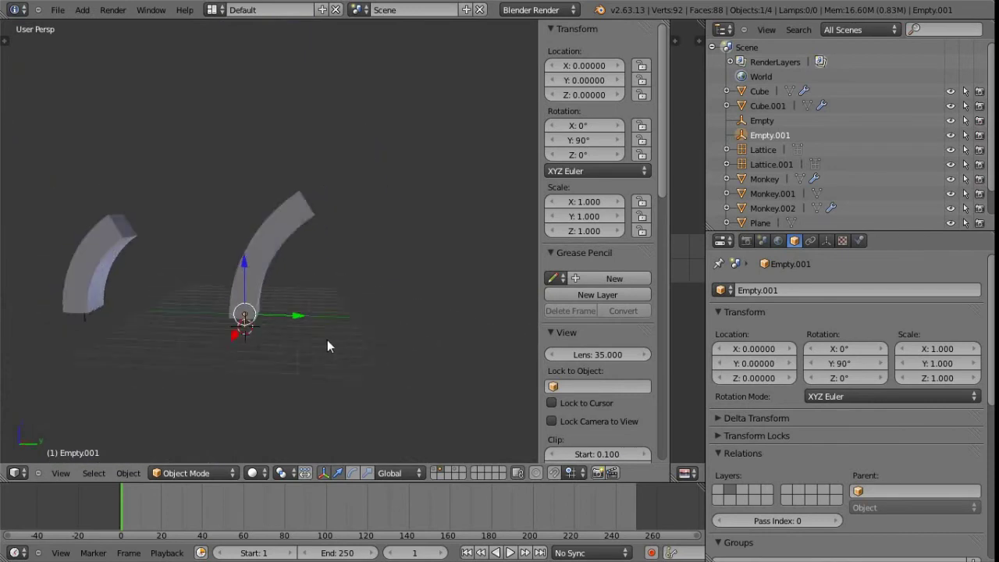
scroll(319, 345, up, 2)
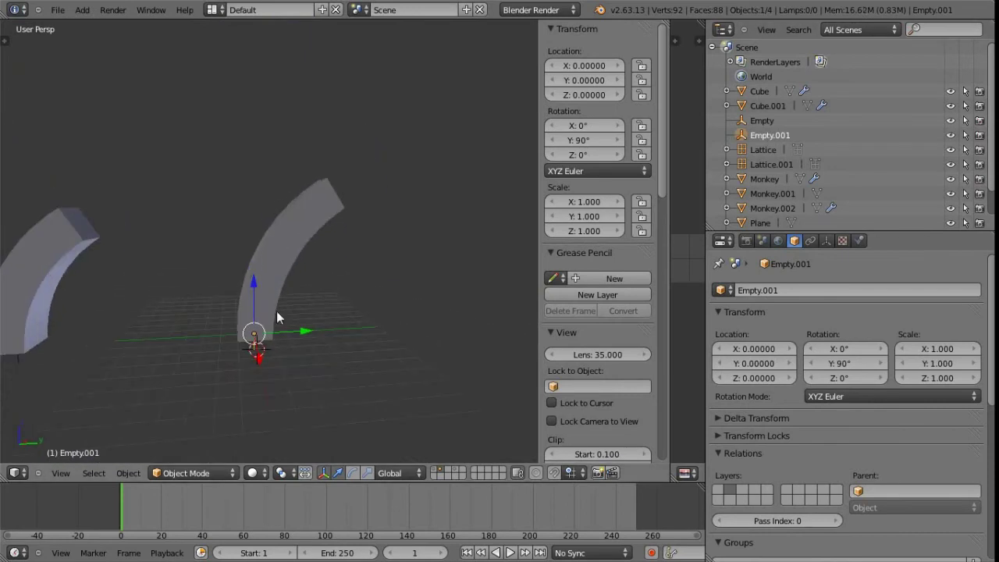
- Try moving Empty.001 upward along the Z axis and adjusting its Y rotation
drag(256, 289, 268, 257)
key(ctrl+z)
middle_drag(301, 389, 275, 319)
mouse_move(587, 140)
mouse_down()
mouse_move(638, 139)
mouse_move(559, 137)
mouse_move(578, 139)
mouse_up()
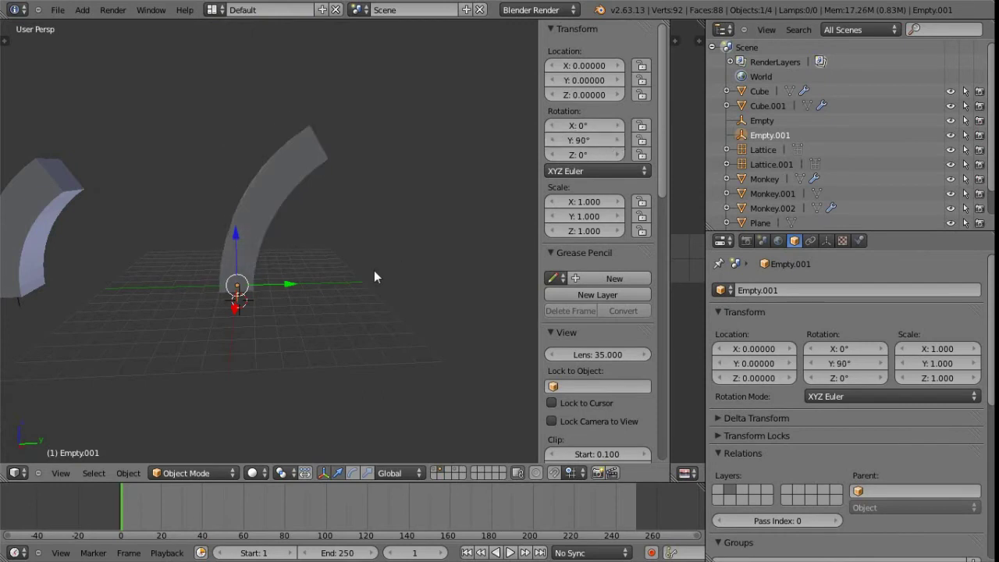
- Select the bent column and review its Simple Deform modifier settings
middle_drag(277, 327, 309, 285)
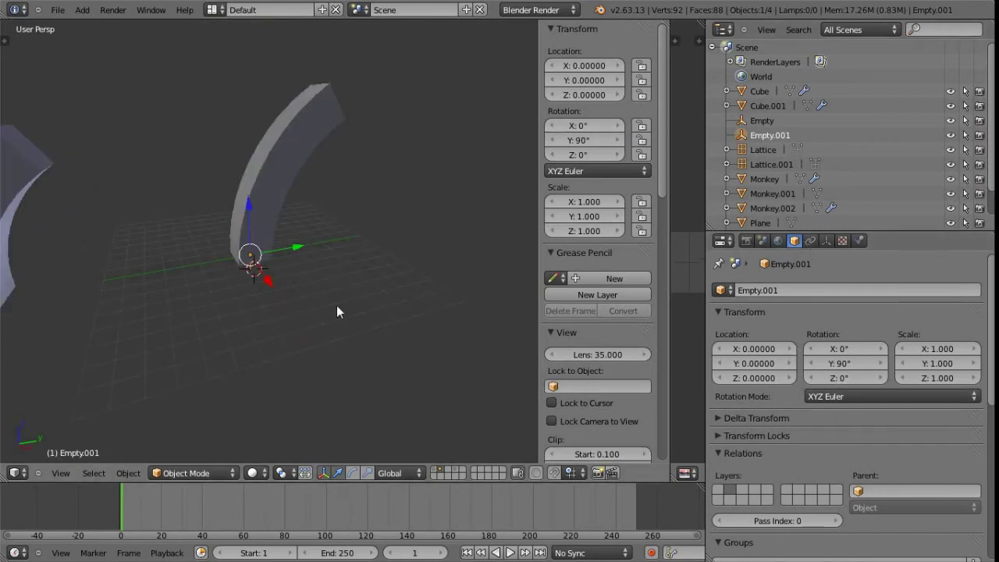
middle_drag(337, 305, 330, 309)
right_click(294, 225)
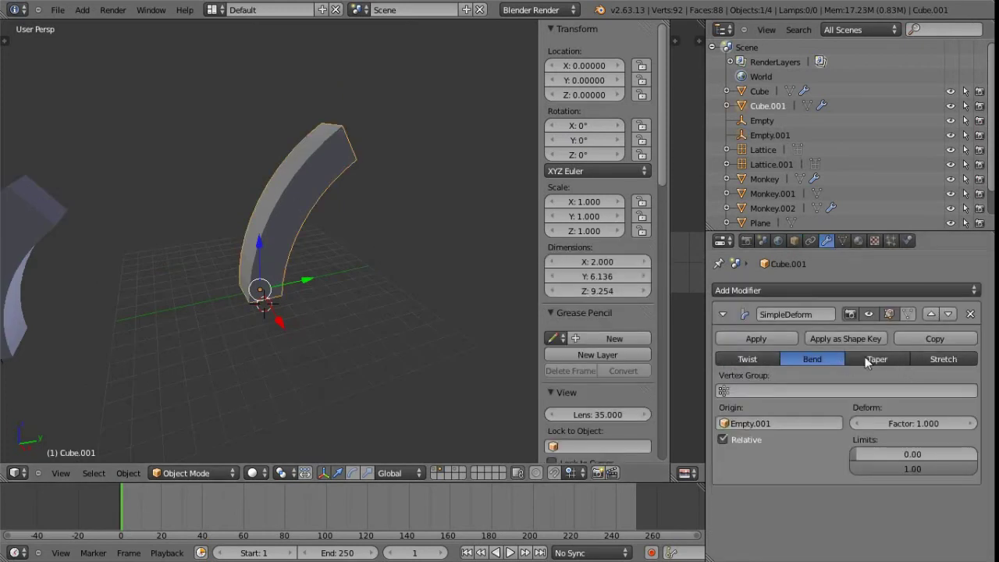
middle_drag(370, 306, 341, 304)
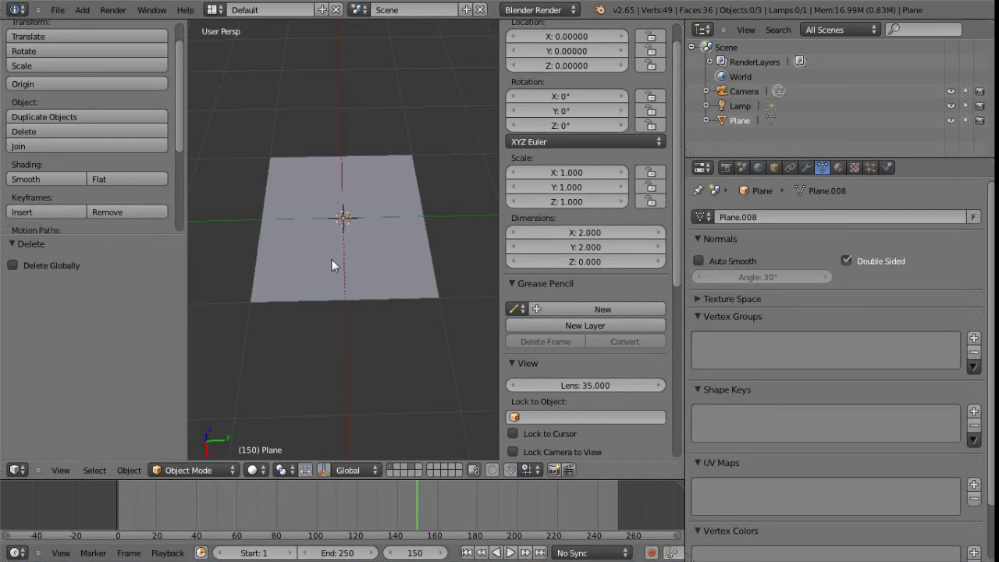
- Select an edge loop across the subdivided plane, one row off its centre, and separate it into its own object
right_click(380, 262)
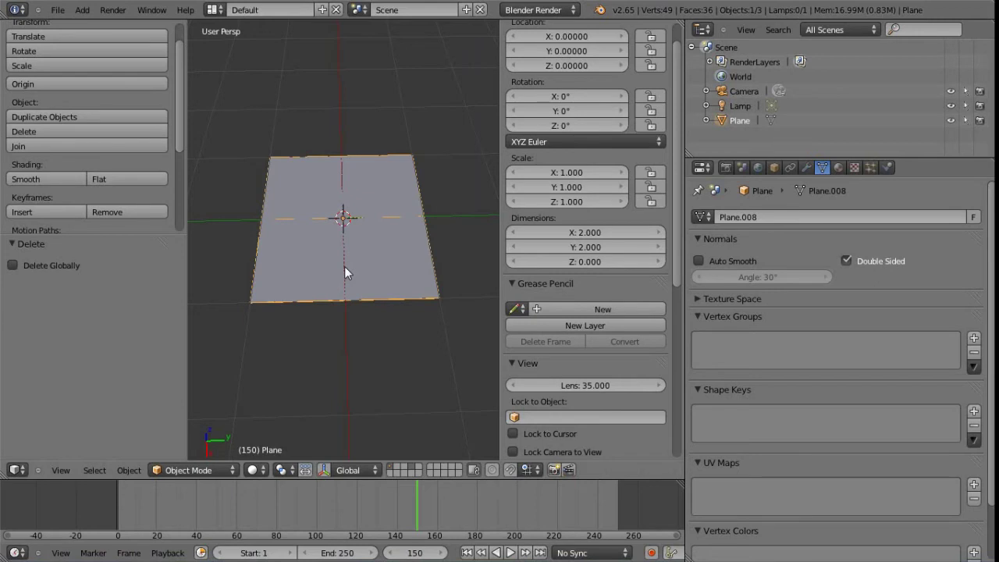
key(Tab)
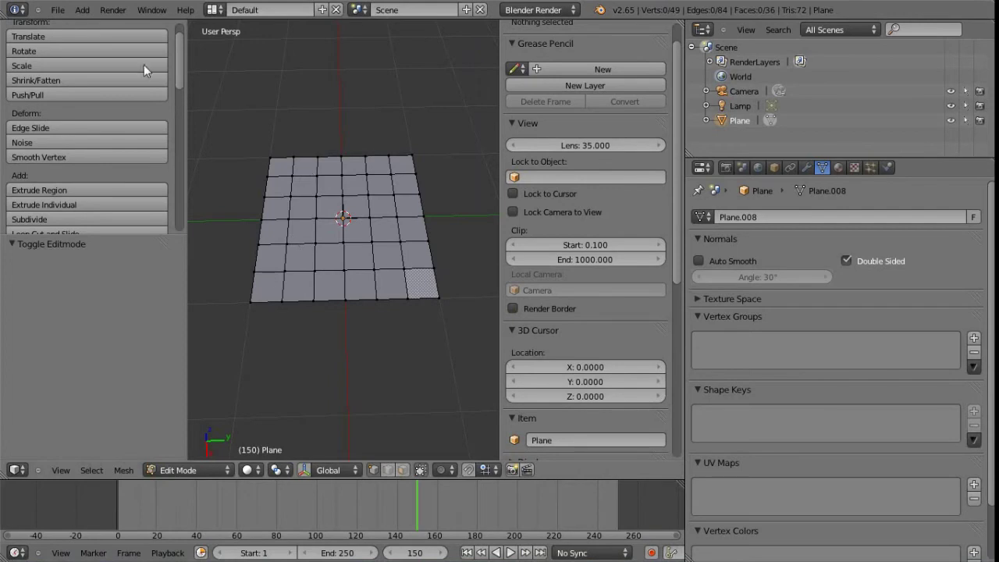
click(81, 10)
mouse_move(97, 24)
alt+right_click(303, 244)
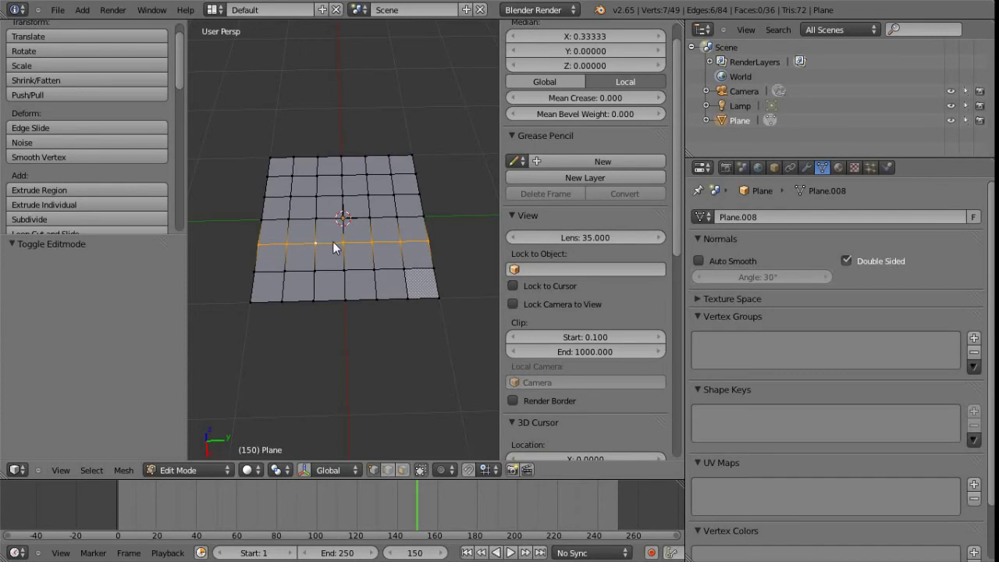
key(p)
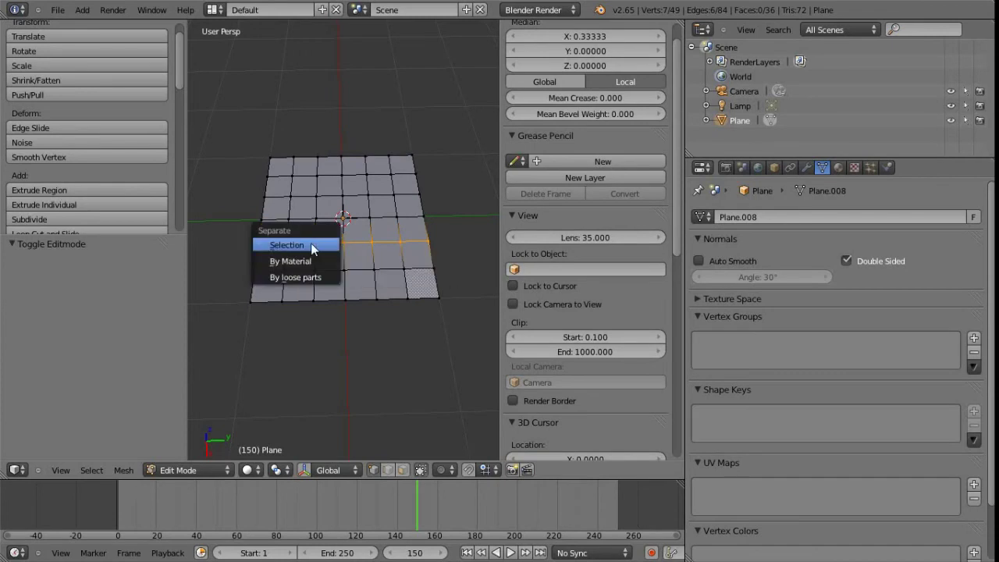
click(311, 243)
key(Tab)
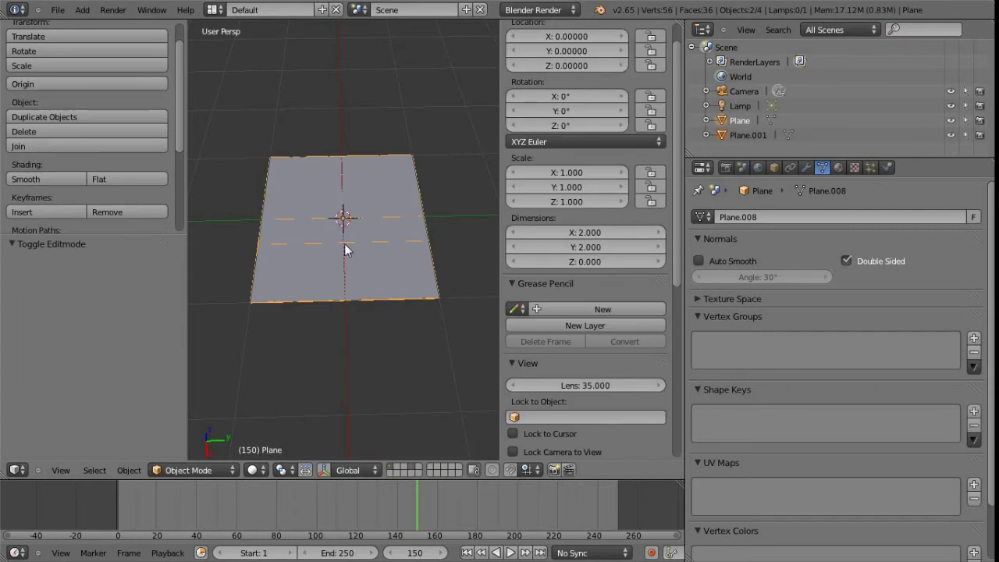
- Hide the original plane and convert the separated edge line, Plane.001, from mesh to a curve
click(951, 121)
click(747, 135)
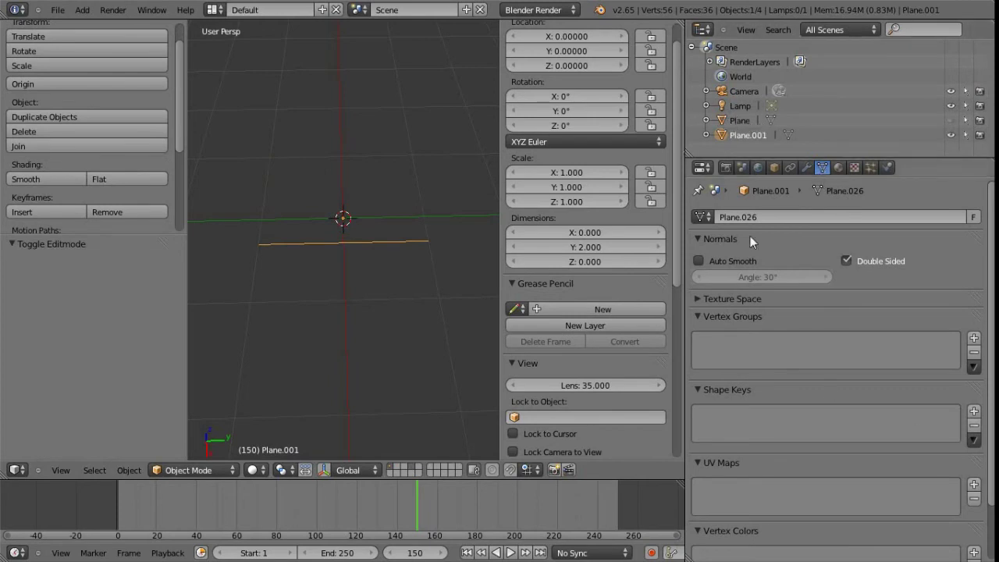
key(Tab)
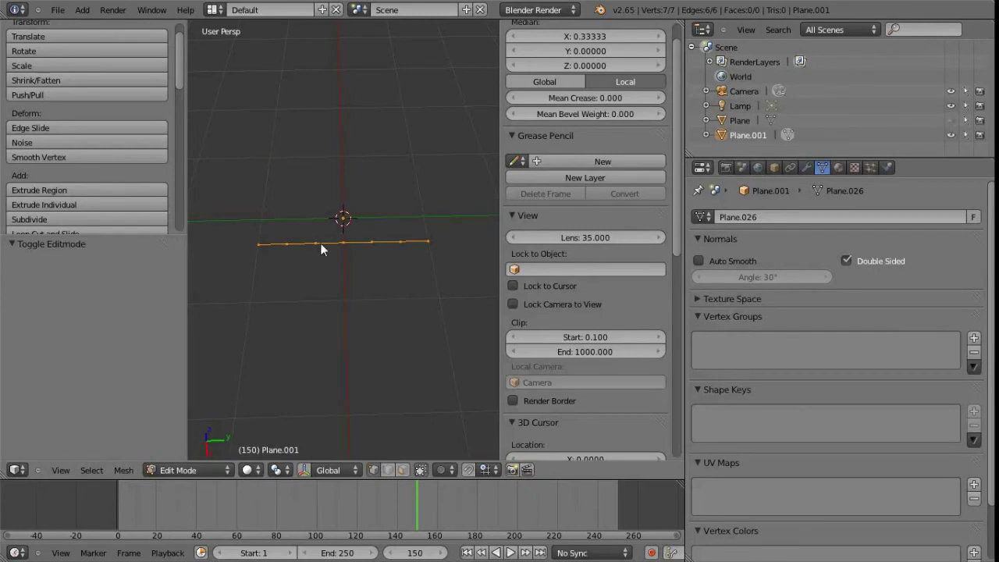
key(Tab)
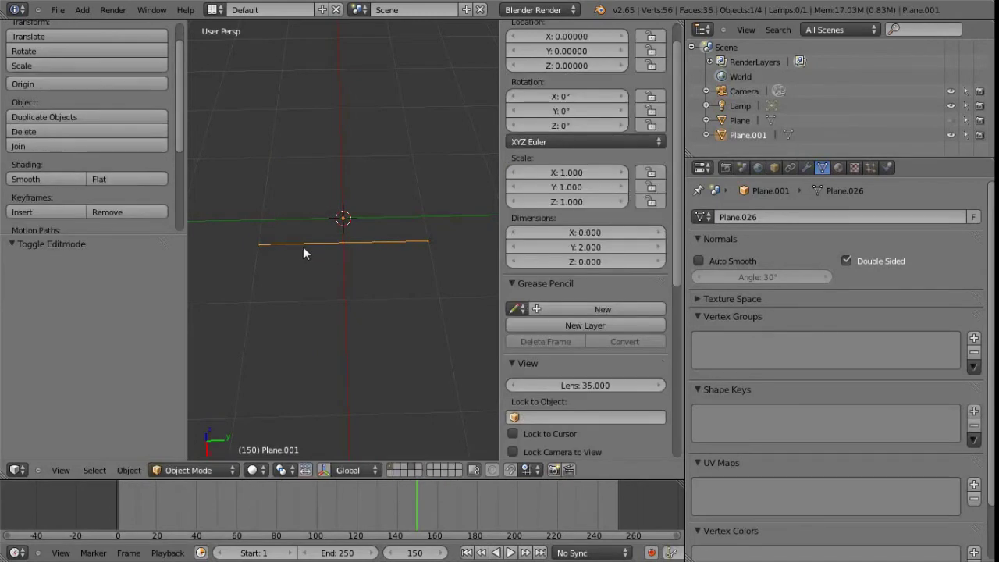
key(alt+c)
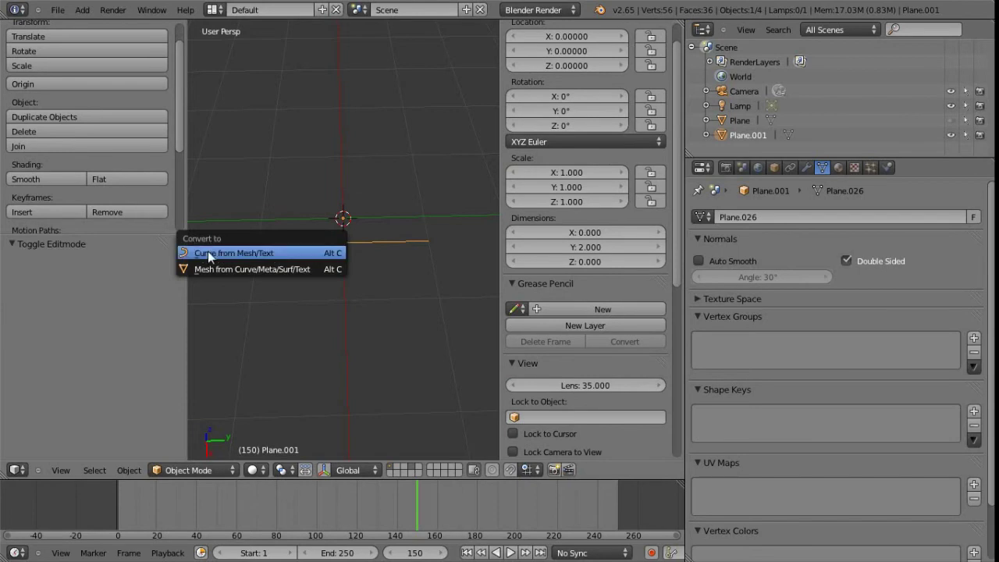
click(288, 257)
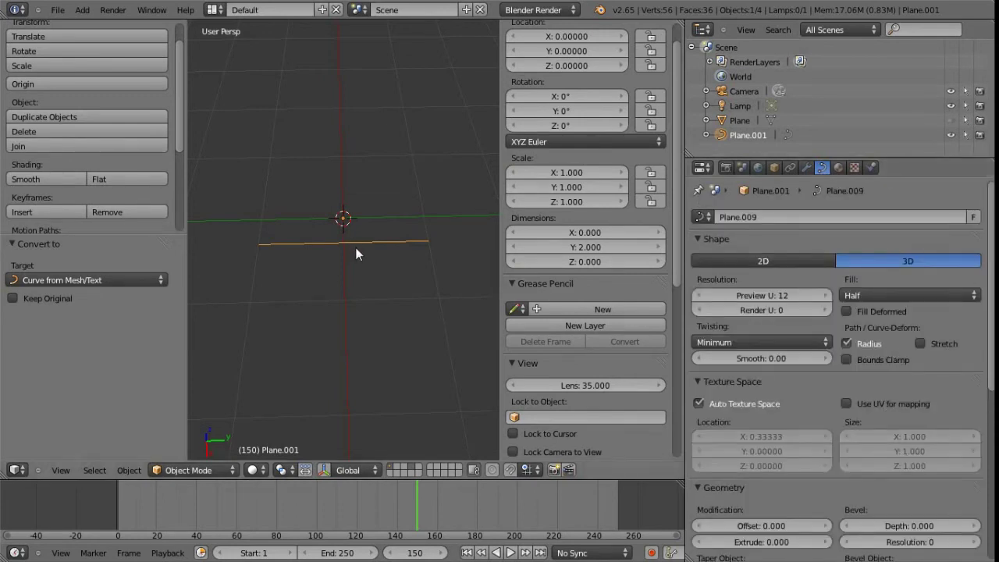
- Move one control point near the middle of the curve off the line to about X 0.17, Y -0.29, Z 0.07
key(Tab)
scroll(420, 248, up, 3)
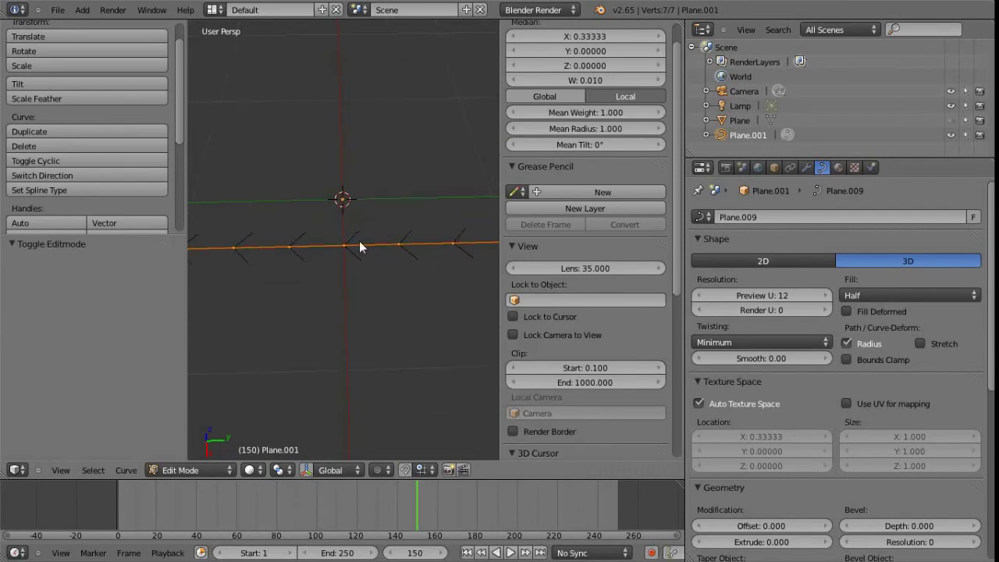
scroll(303, 248, down, 3)
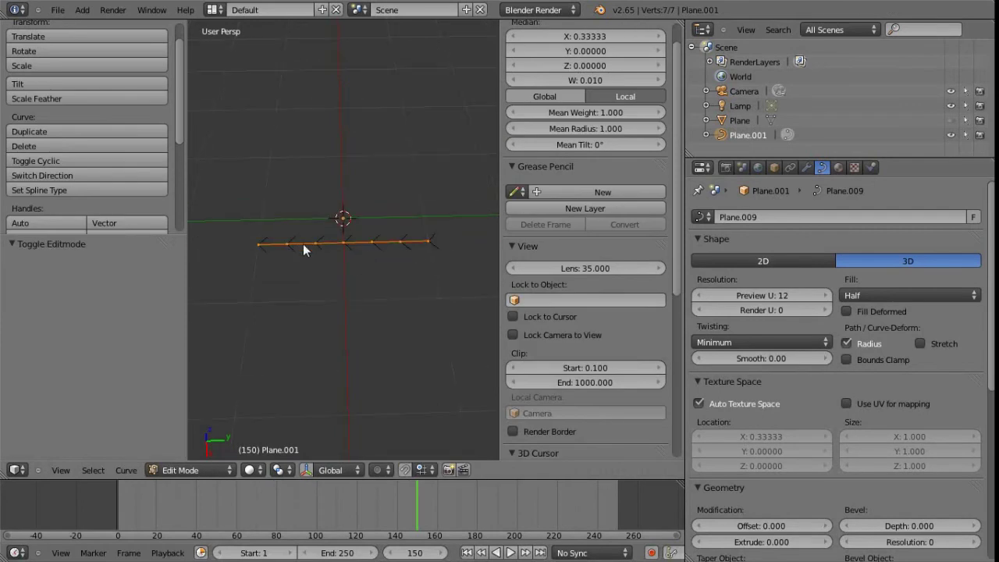
shift+middle_drag(351, 267, 364, 286)
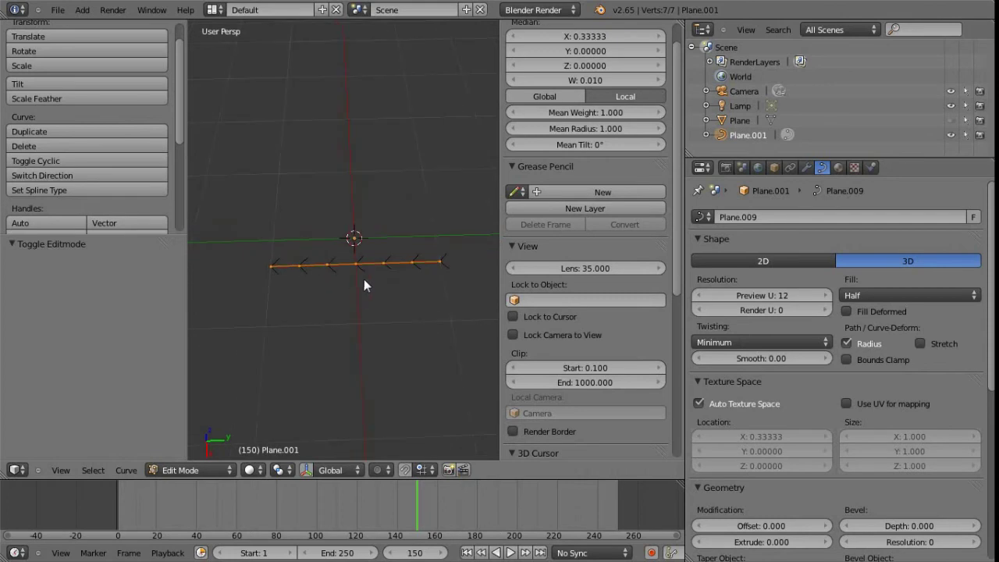
right_click(327, 264)
key(g)
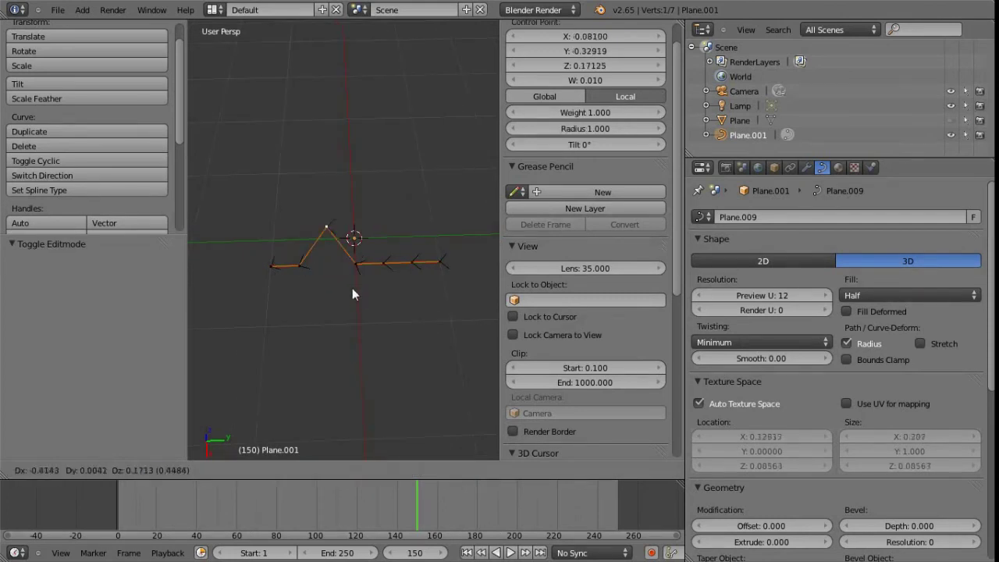
click(338, 257)
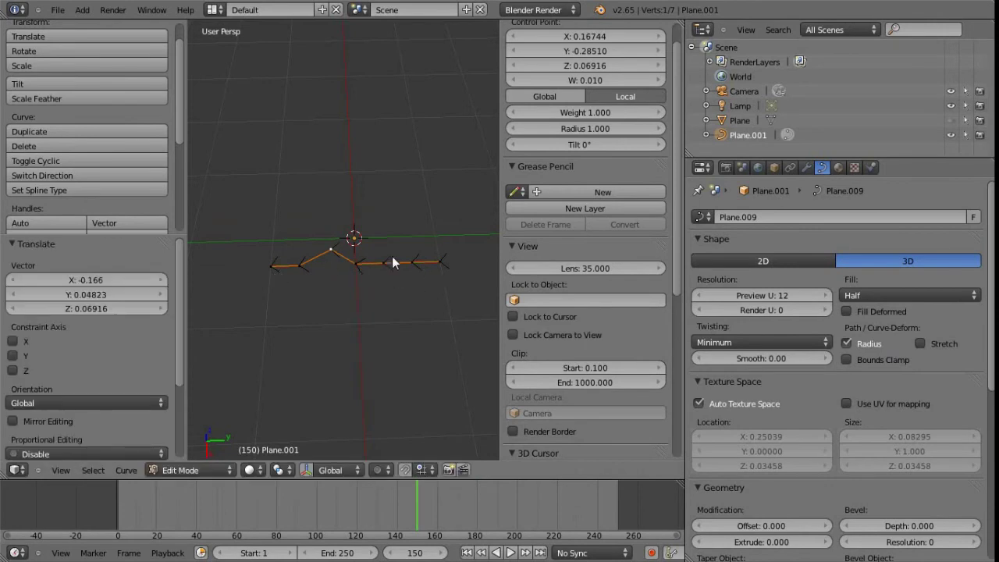
- Set the spline type of the whole curve to Bezier
key(a)
key(a)
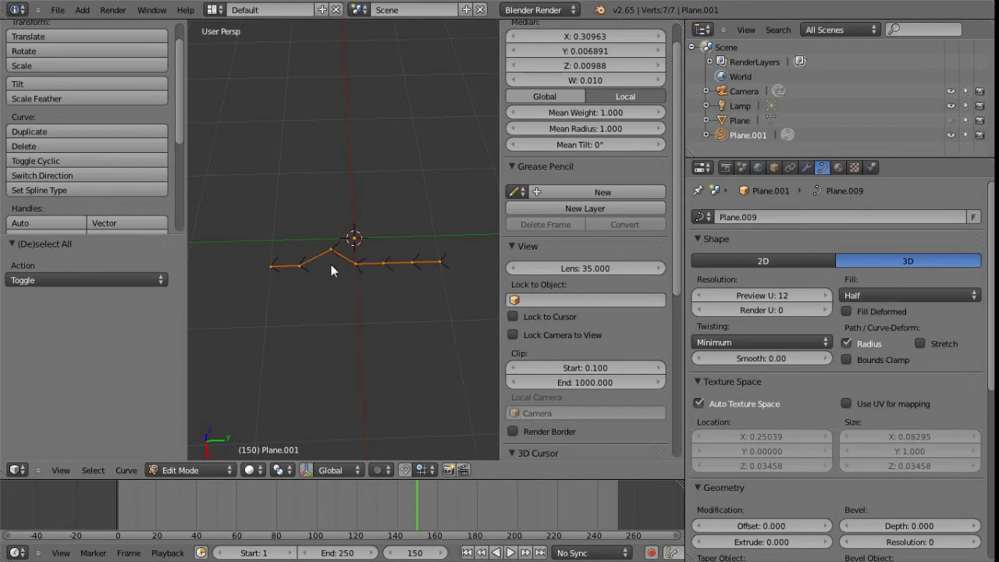
click(85, 191)
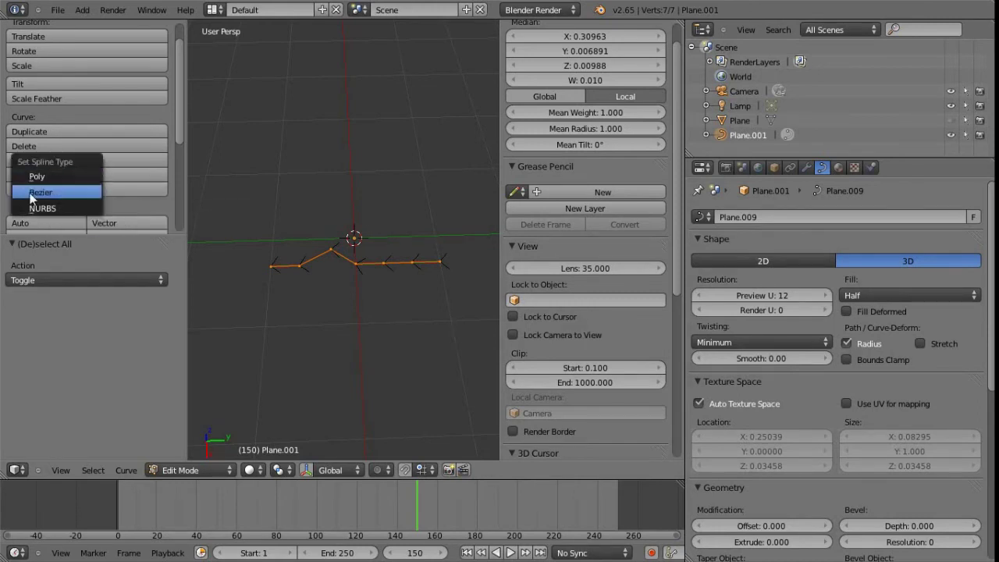
click(60, 192)
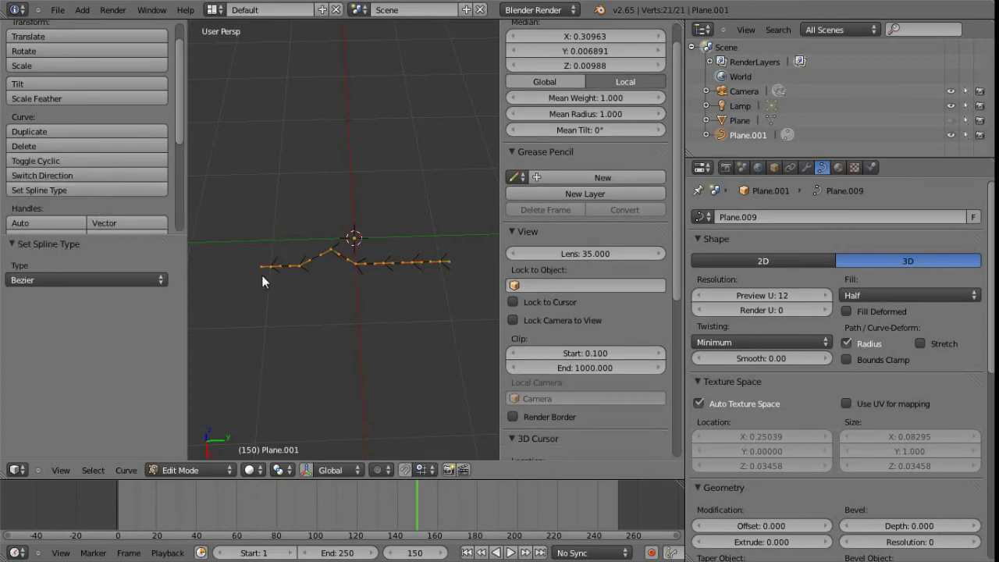
- Set the handle type of all the curve's points to Vector
mouse_move(338, 274)
middle_down()
mouse_move(347, 275)
mouse_move(328, 270)
middle_up()
key(v)
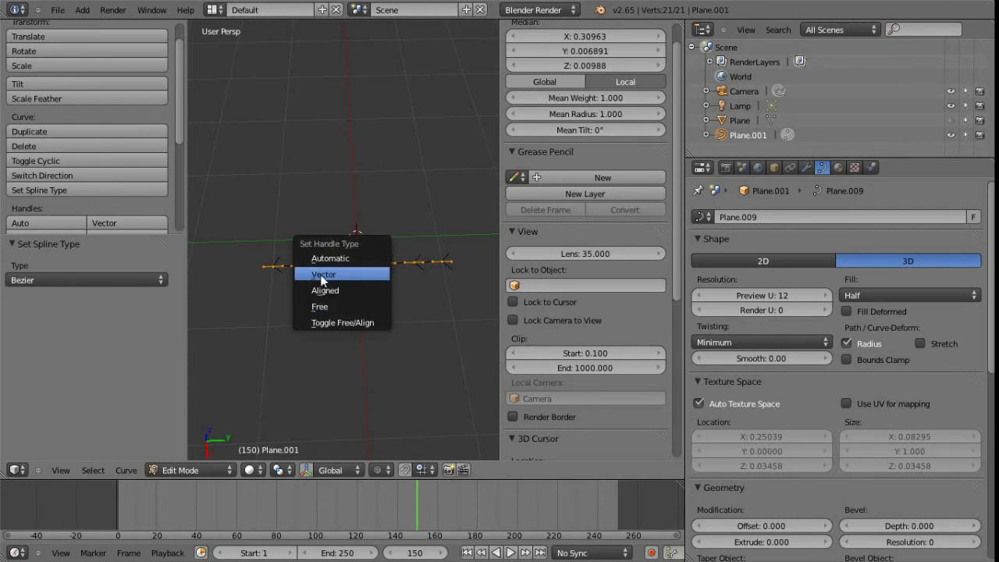
click(359, 274)
- Move one handle of the raised control point to about X 0.10, Y -0.12, Z 0.10 and return to Object Mode
middle_drag(359, 274, 280, 316)
right_click(322, 259)
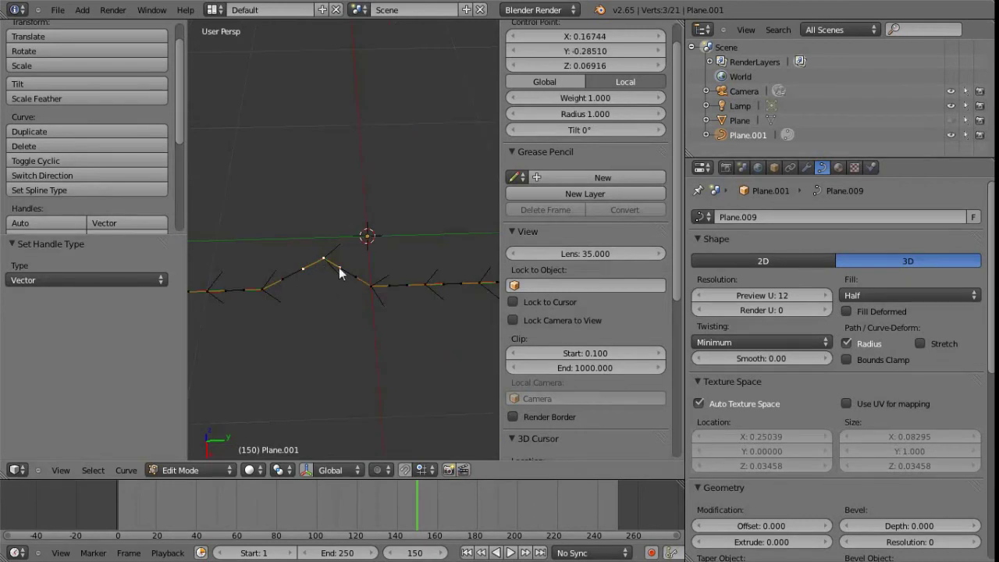
right_click(338, 267)
key(g)
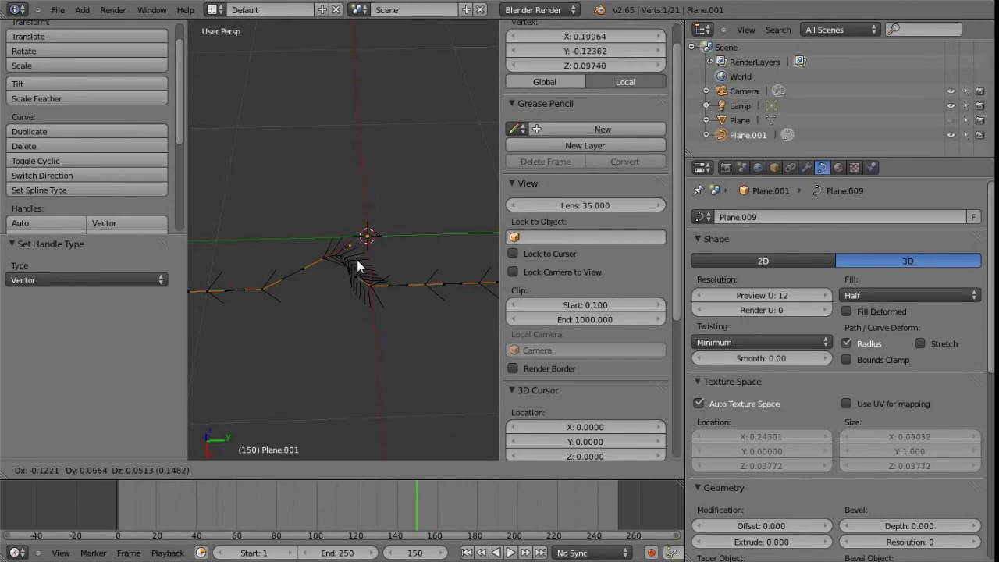
click(361, 264)
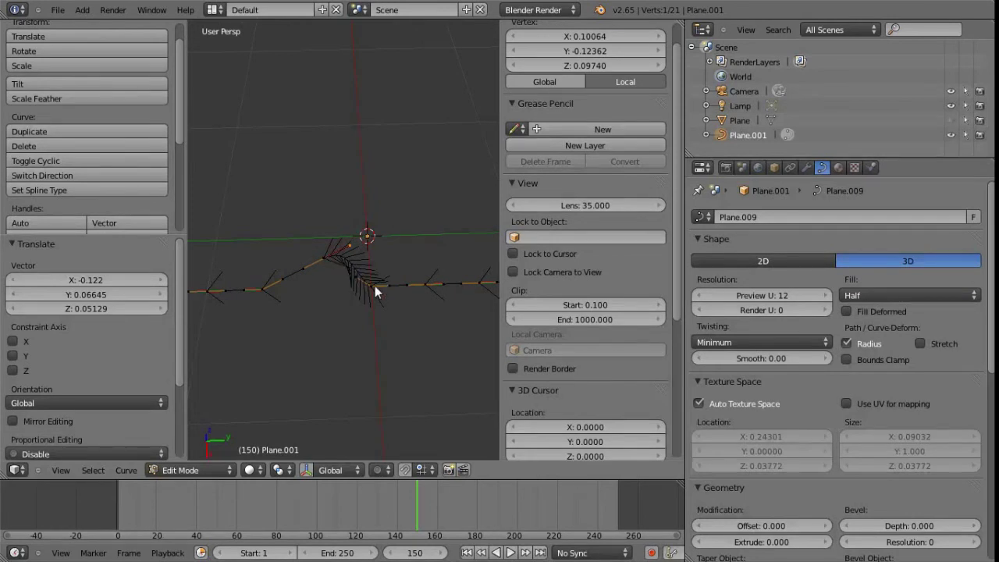
scroll(336, 280, down, 3)
key(Tab)
- Delete the Plane.001 curve object
middle_drag(331, 268, 399, 248)
mouse_move(333, 275)
middle_down()
mouse_move(350, 289)
mouse_move(337, 294)
mouse_move(348, 287)
mouse_move(353, 319)
mouse_move(342, 289)
middle_up()
key(x)
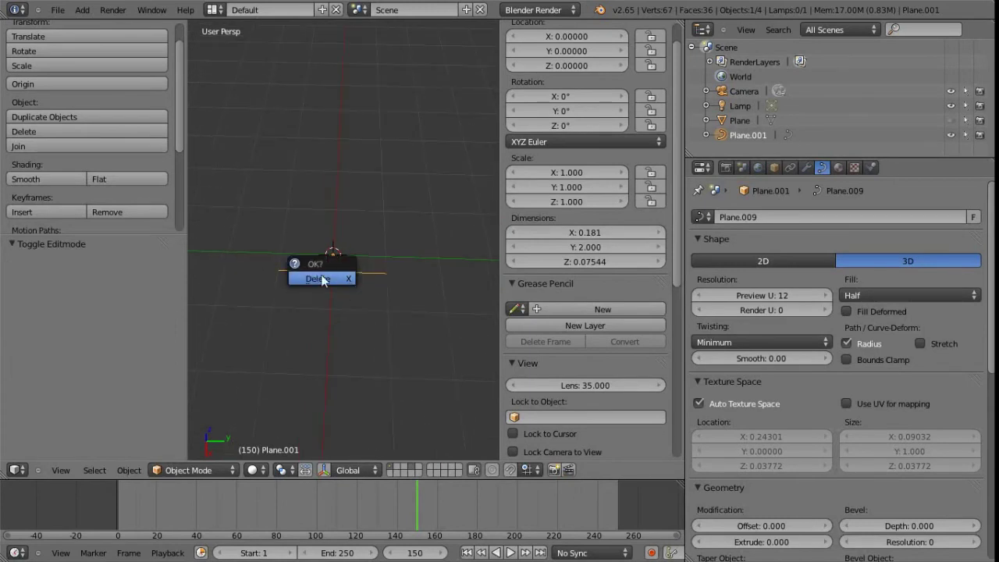
click(331, 281)
- Draw a freehand S-shaped Grease Pencil stroke about 4.4 wide and 22.2 long on the negative X side in top view
mouse_move(341, 268)
middle_down()
mouse_move(349, 252)
mouse_move(350, 277)
middle_up()
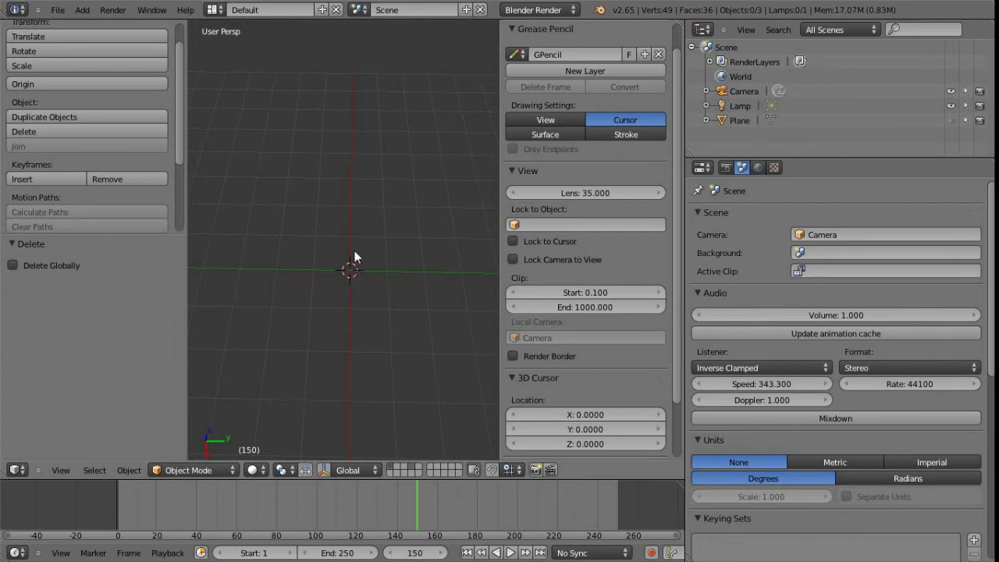
key(KP_7)
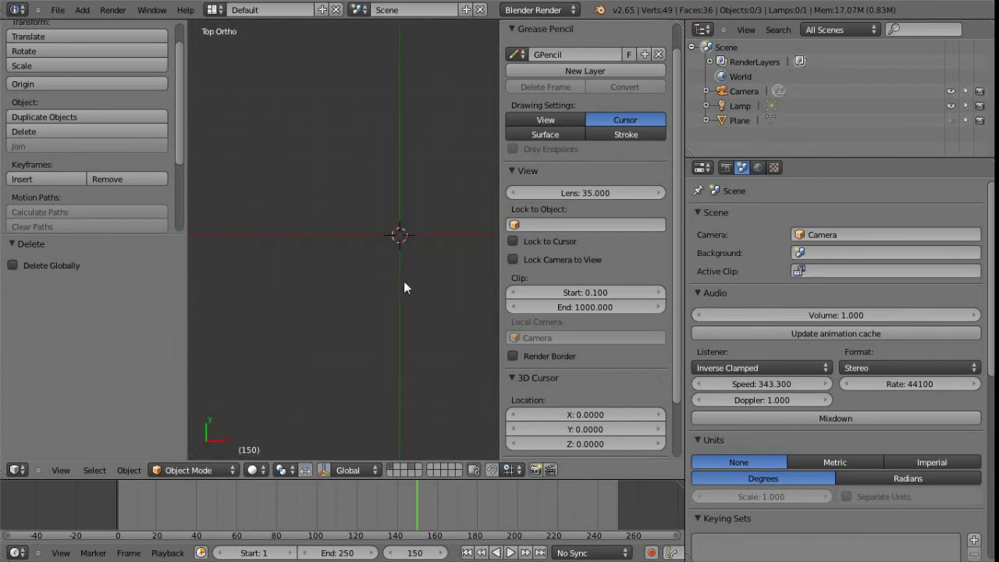
shift+middle_drag(376, 257, 366, 274)
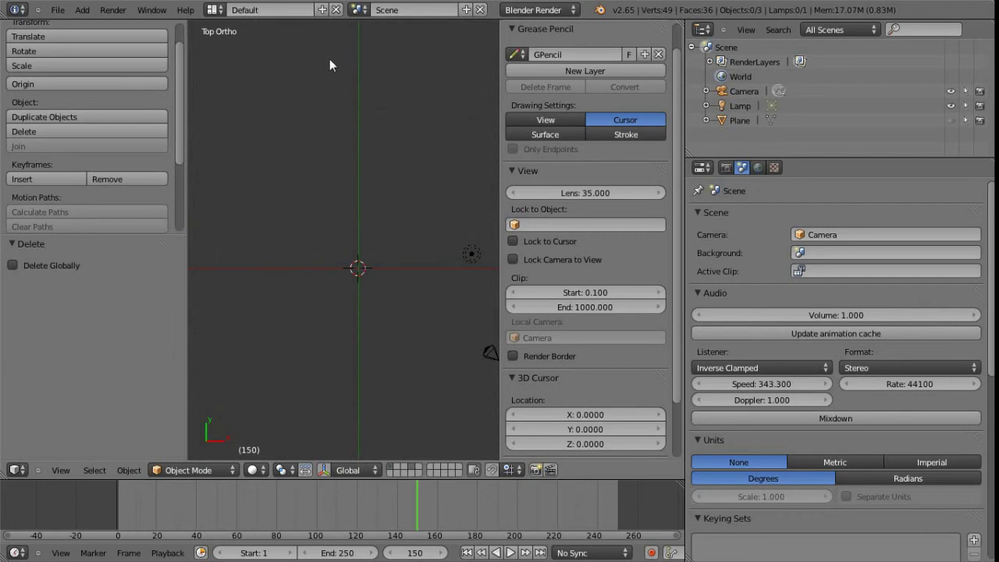
mouse_move(317, 59)
mouse_down()
mouse_move(252, 145)
mouse_move(284, 352)
mouse_move(275, 373)
mouse_up()
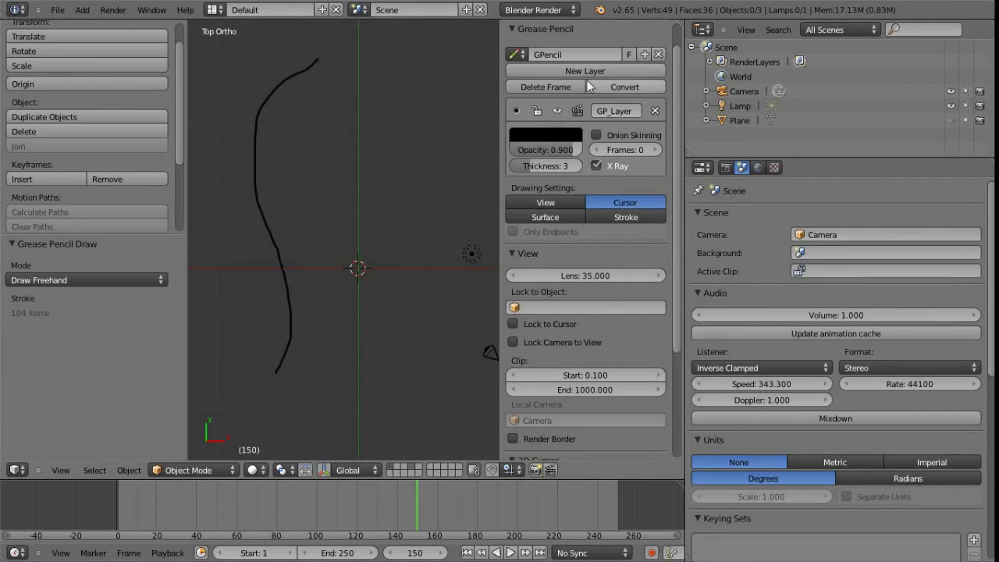
- Convert the Grease Pencil stroke to a Bezier curve and move the new curve about 3.1 units along X
click(623, 87)
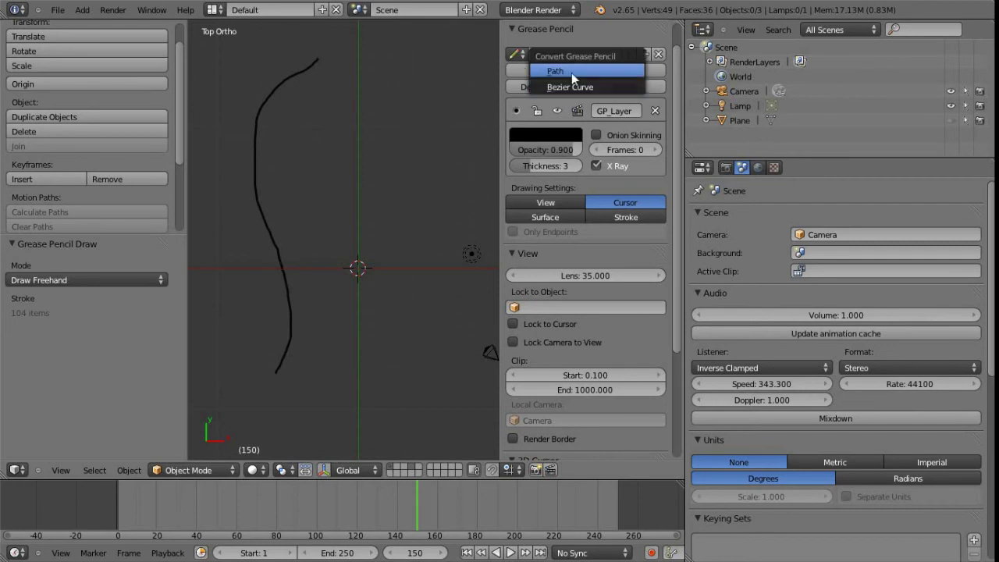
click(607, 86)
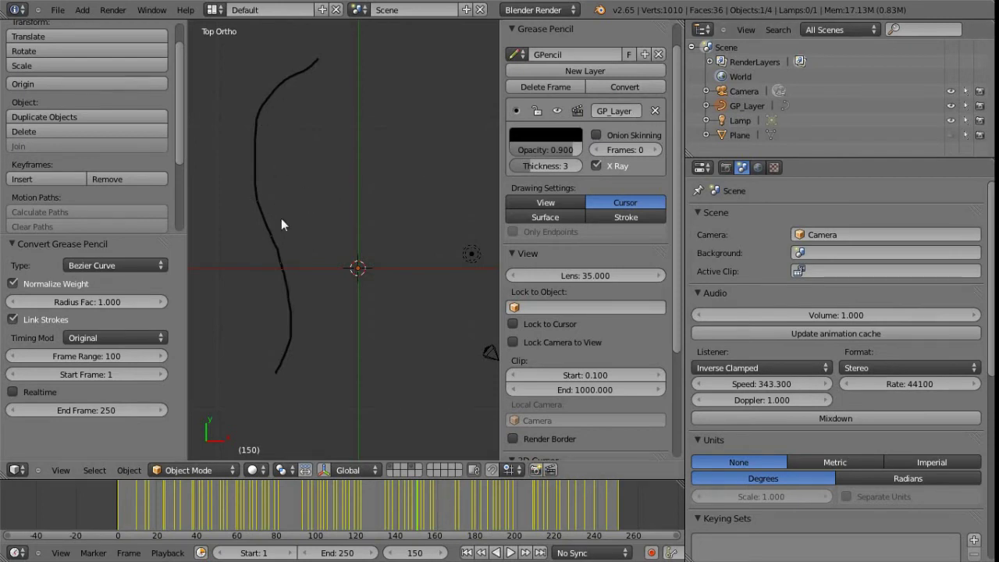
key(g)
key(x)
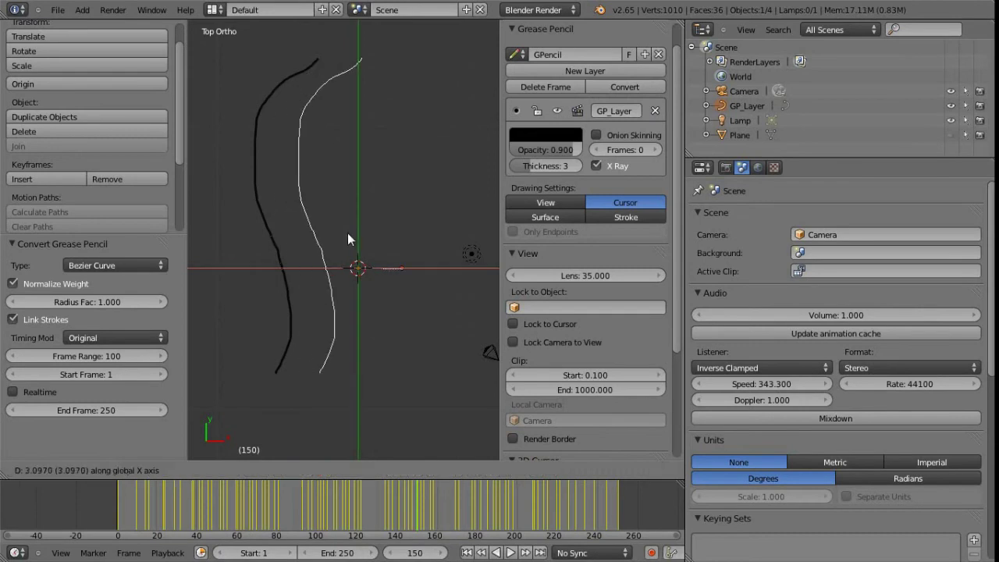
click(347, 239)
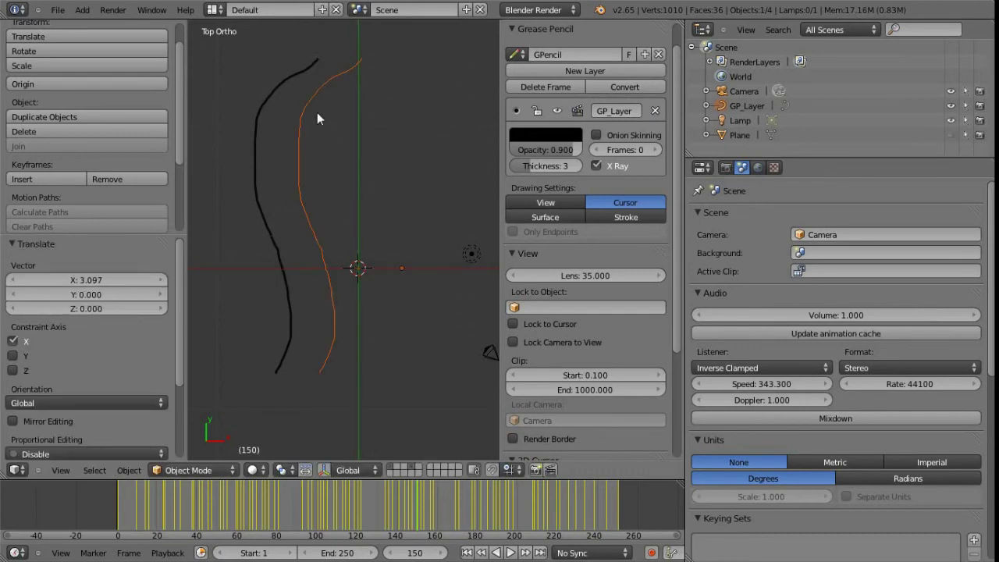
- Examine the density of control points on the converted GP_Layer curve in Edit Mode
right_click(325, 269)
key(Tab)
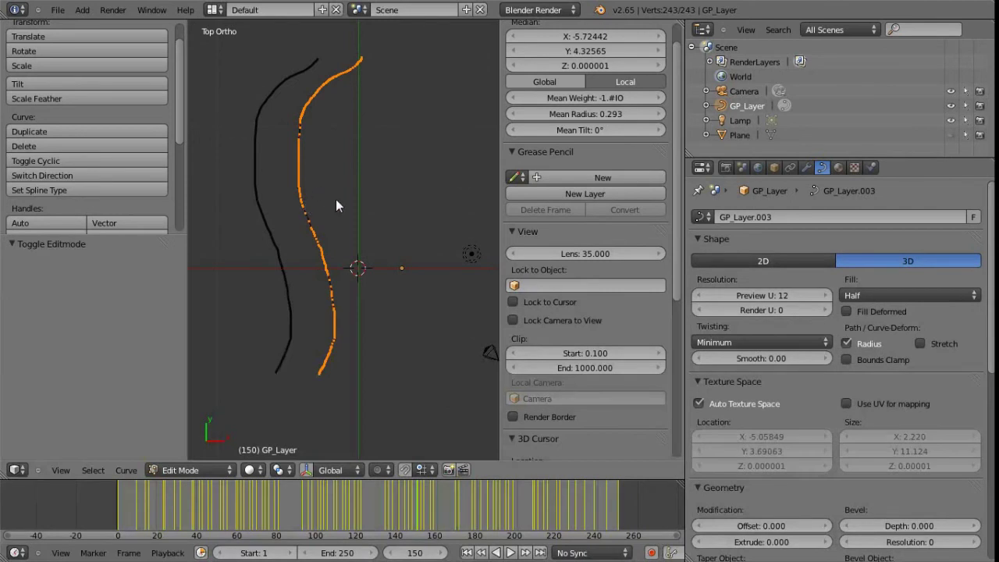
key(Tab)
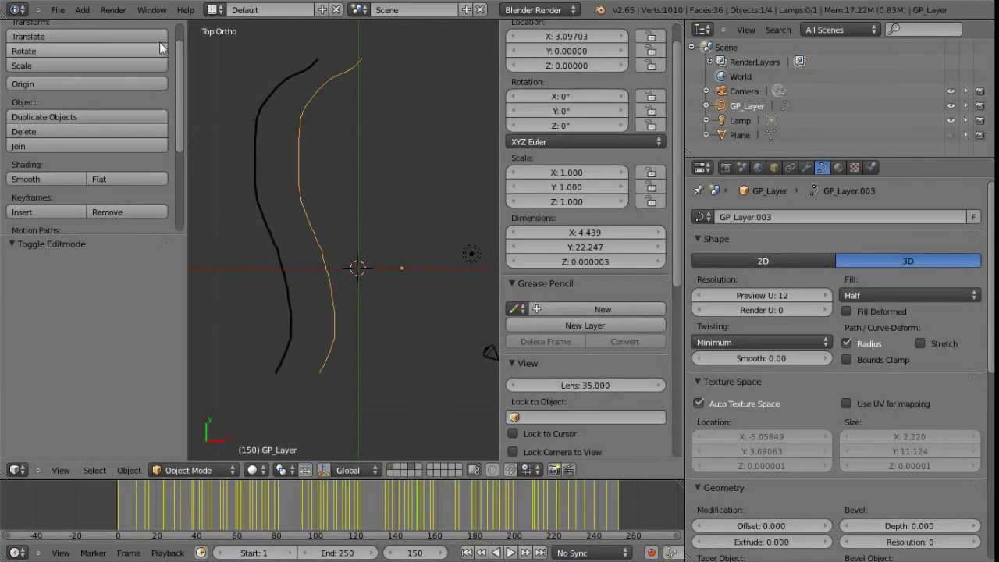
- Check the Add Curve: Simplify curves add-on in the user preferences
click(57, 10)
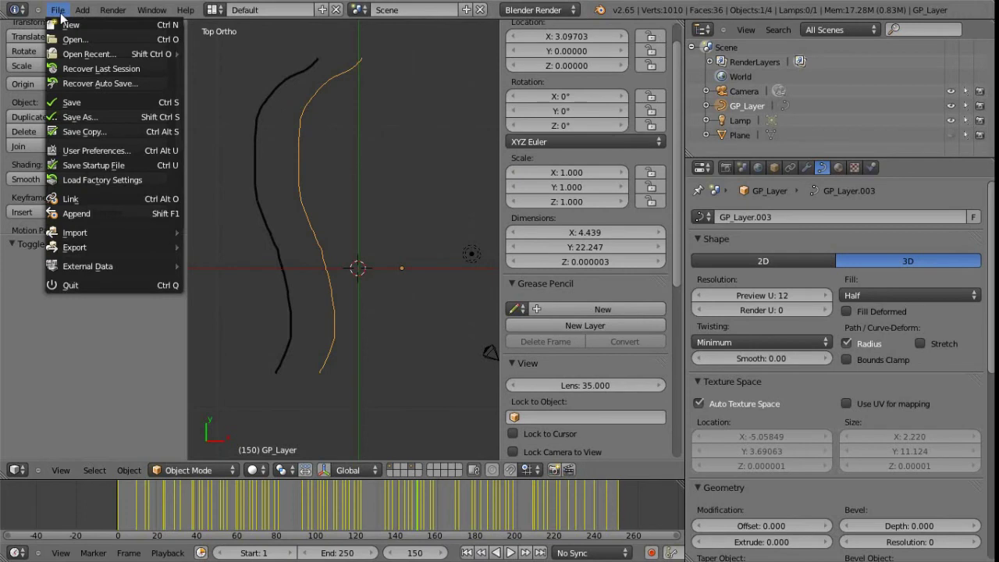
click(109, 149)
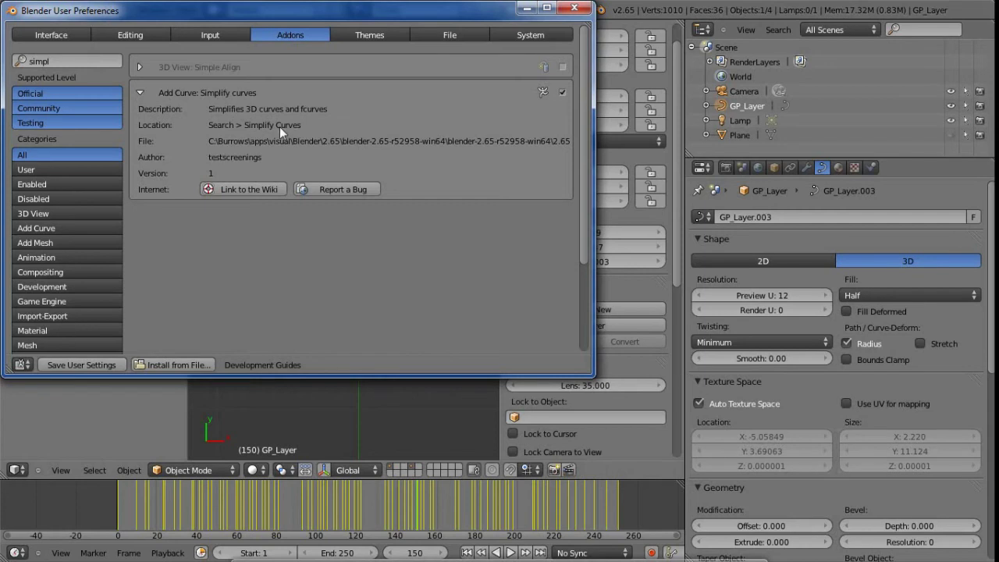
click(578, 8)
- Run simplify curves on the GP_Layer curve with an error of 0.360
key(space)
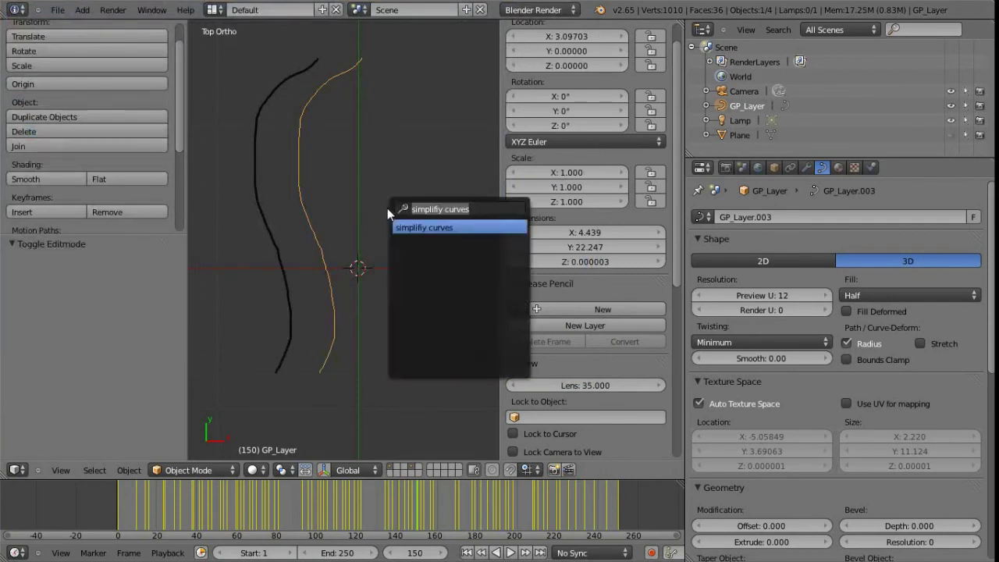
click(460, 232)
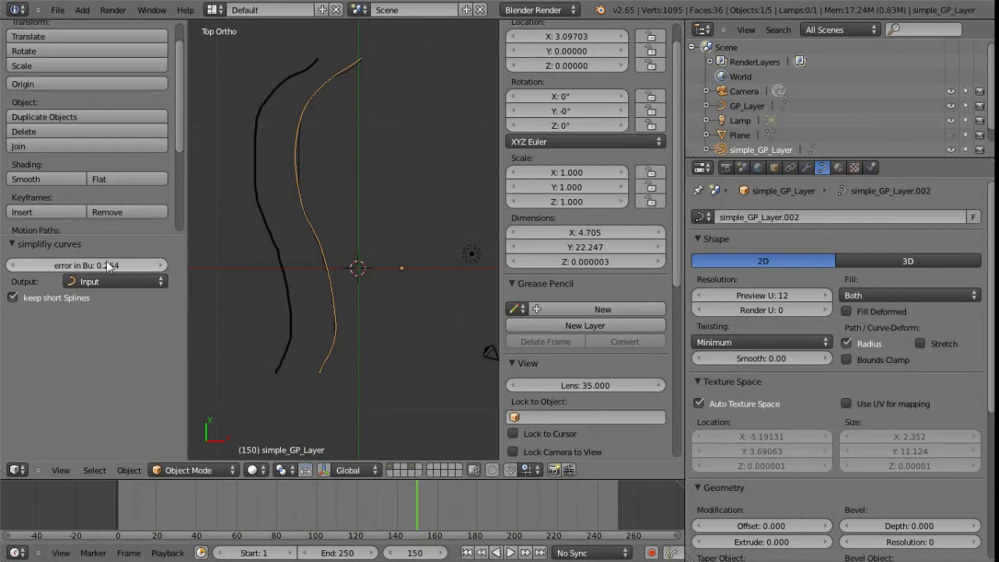
drag(78, 267, 103, 264)
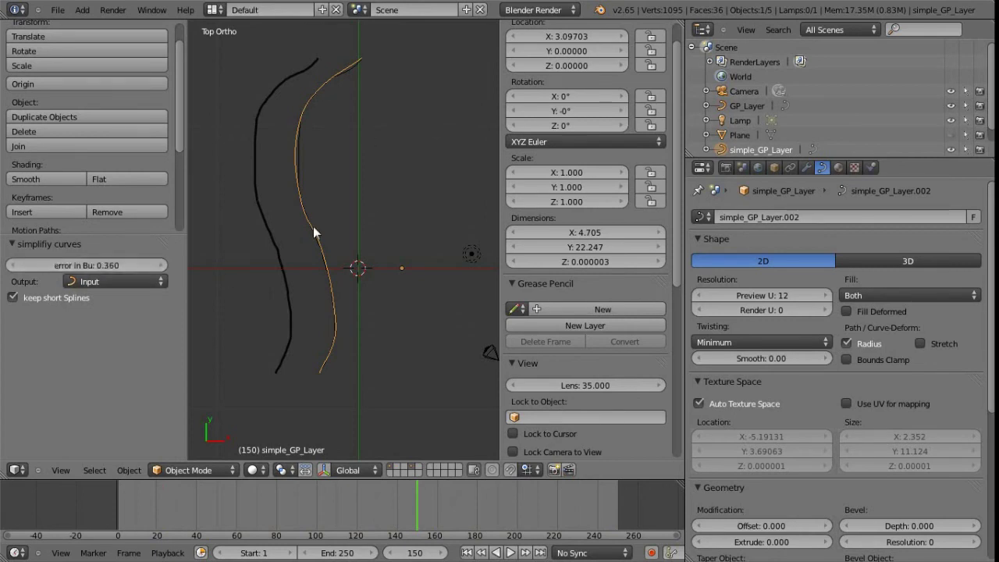
- Move the simplified curve about 3.72 units along X, away from the original
scroll(363, 281, down, 1)
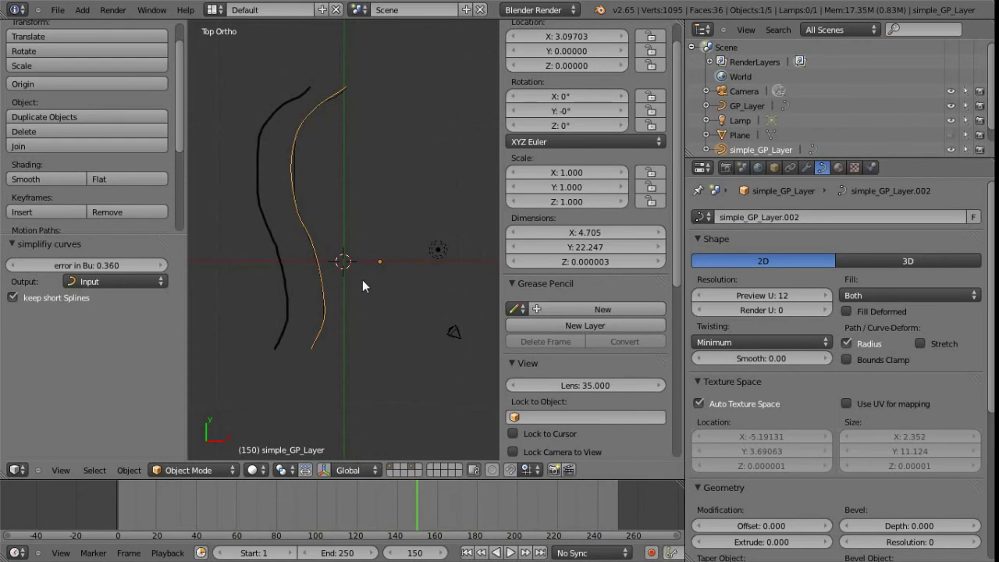
key(g)
key(x)
click(405, 276)
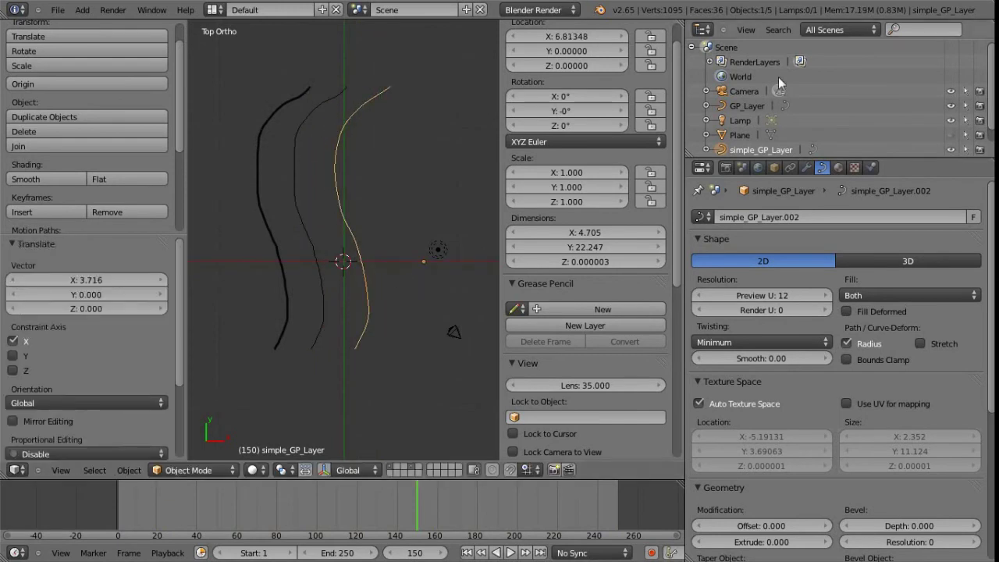
- Compare the GP_Layer curve with the simplified curve by selecting each in turn
scroll(753, 113, down, 1)
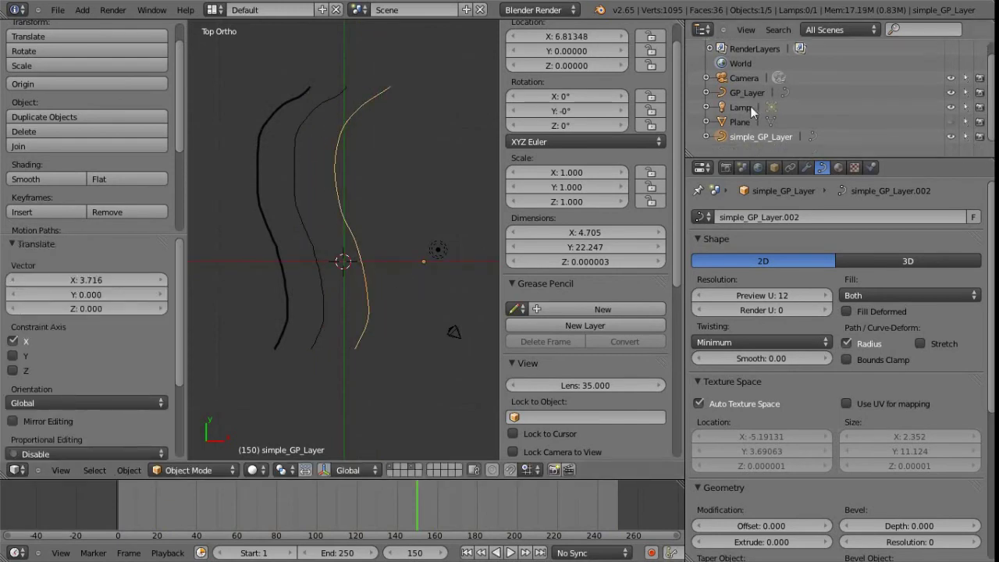
right_click(307, 228)
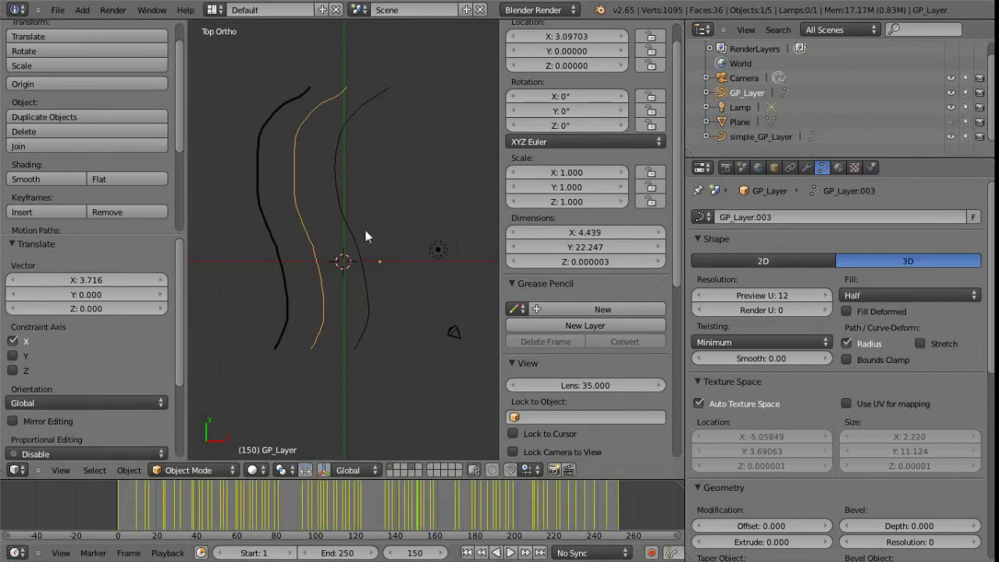
right_click(344, 226)
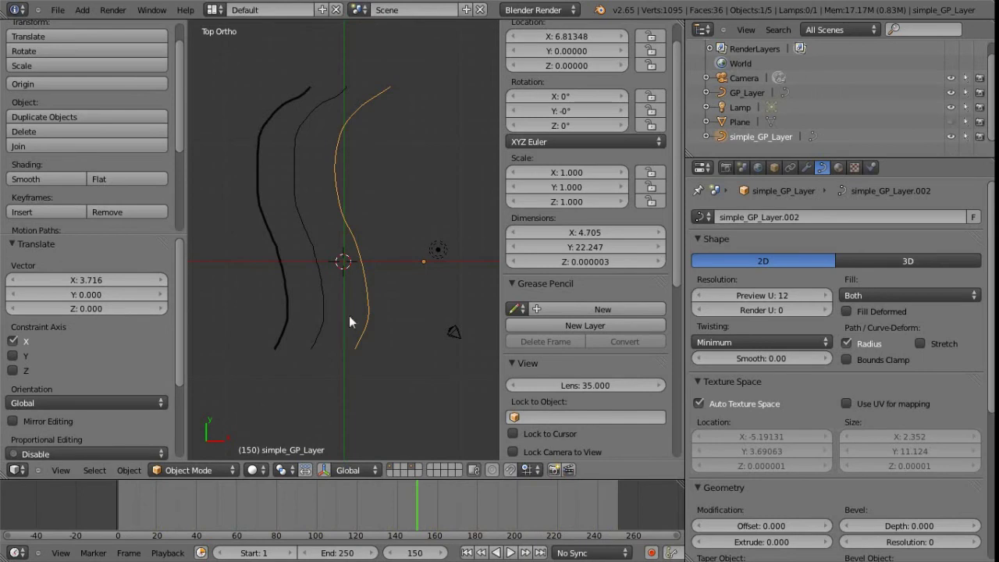
- Delete all keyframes of the GP_Layer curve in the DopeSheet and return that area to the Timeline
right_click(313, 271)
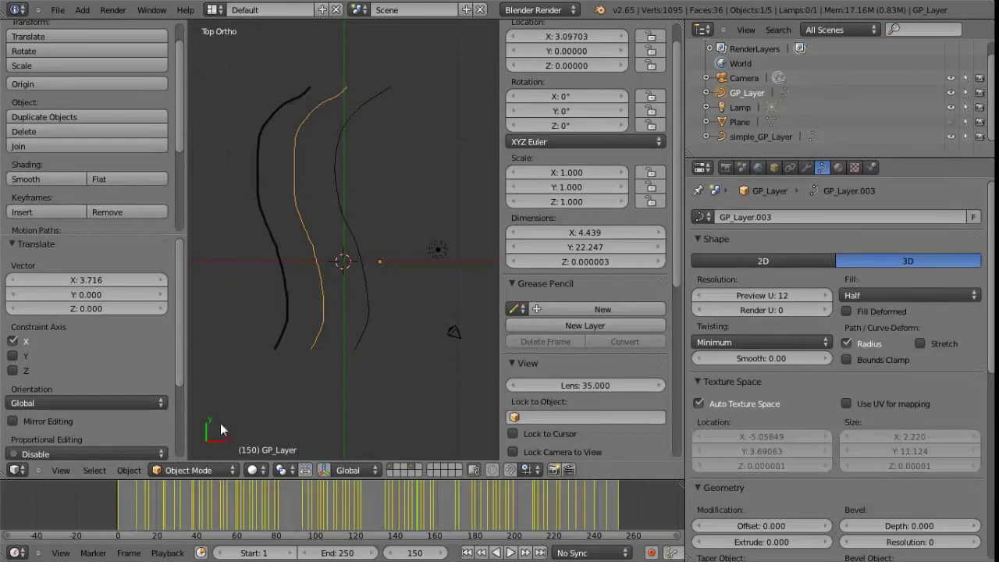
click(25, 553)
click(48, 518)
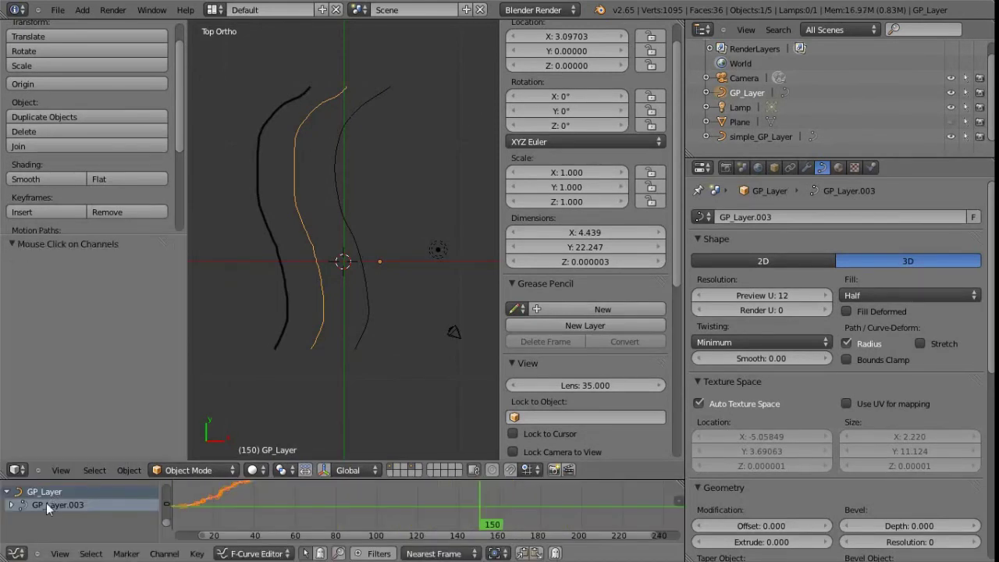
click(16, 552)
click(48, 501)
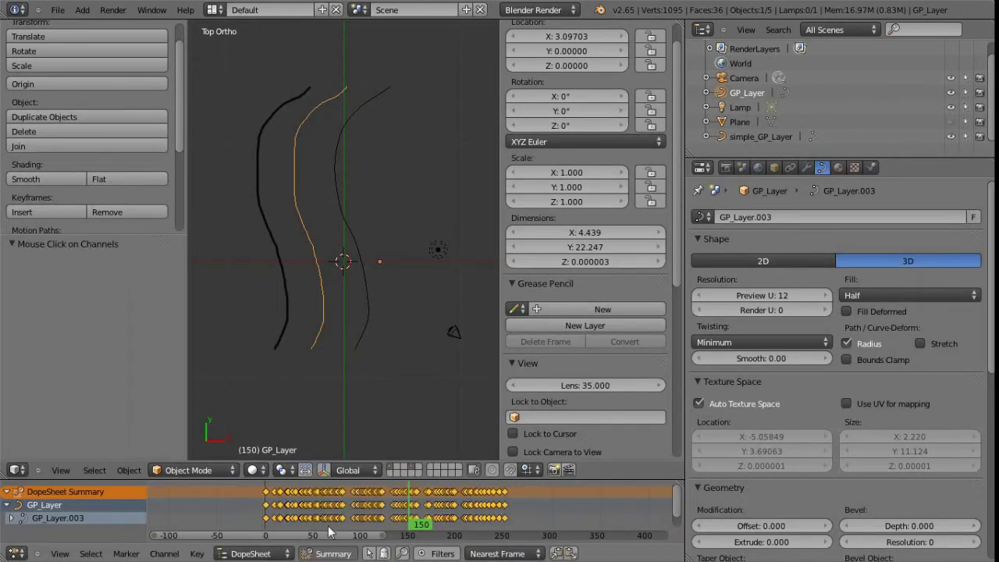
key(x)
click(355, 508)
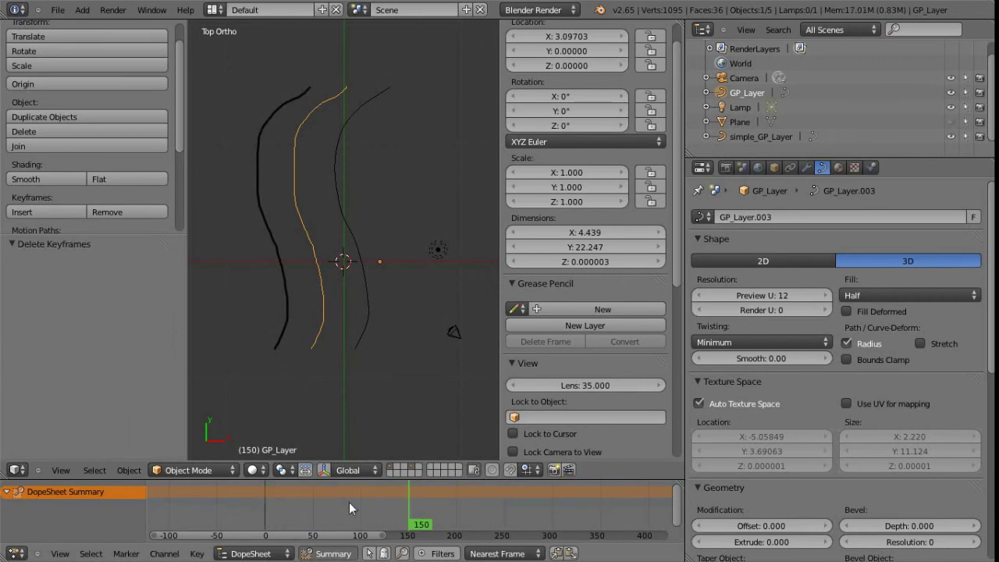
click(16, 552)
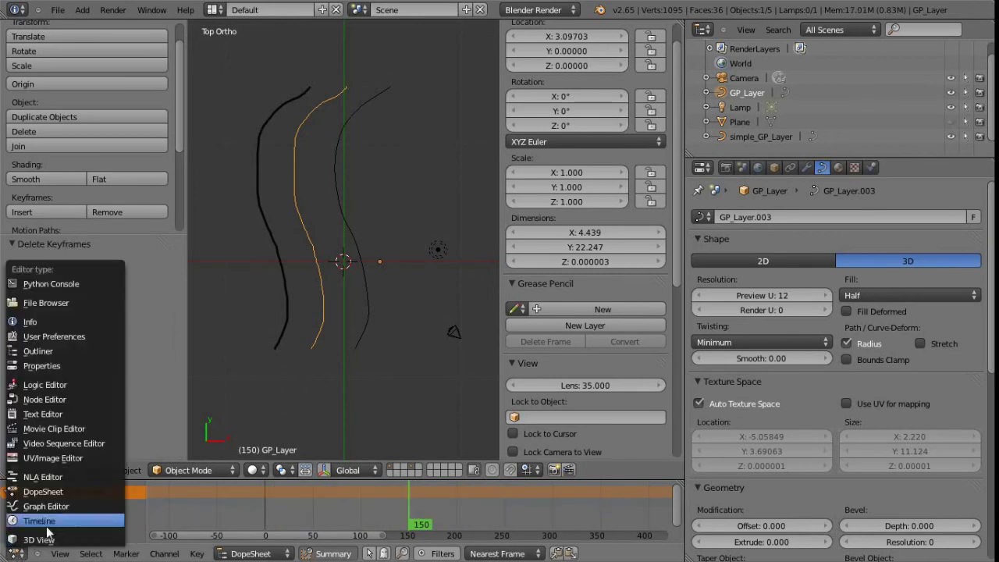
click(39, 520)
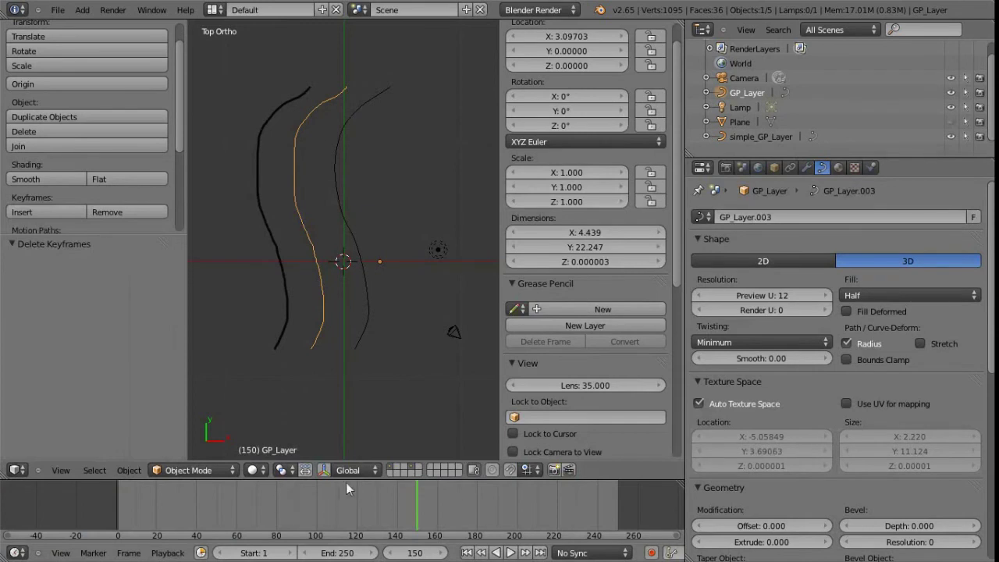
- Examine the simplified curve's control points and handles in Edit Mode
right_click(341, 200)
key(Tab)
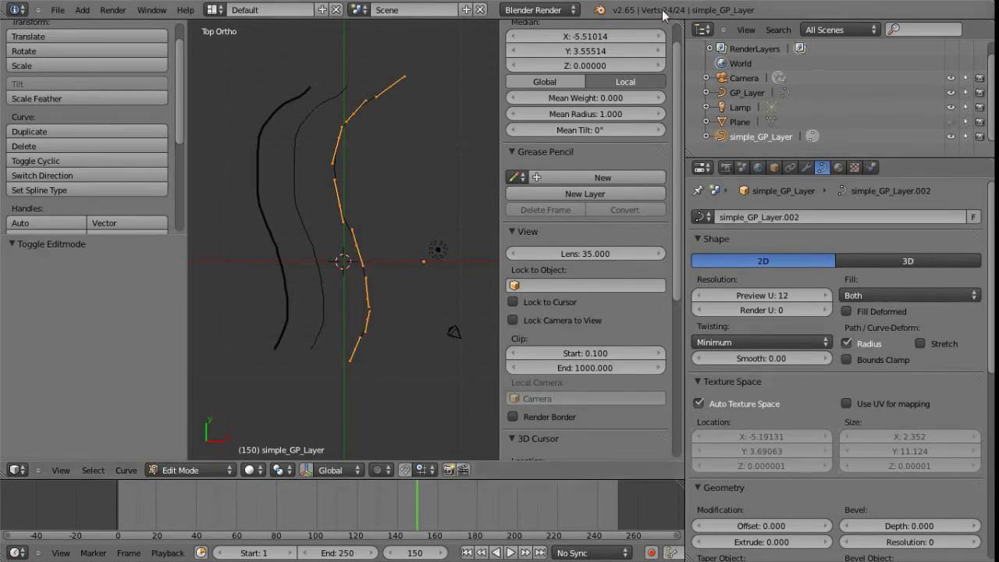
right_click(392, 91)
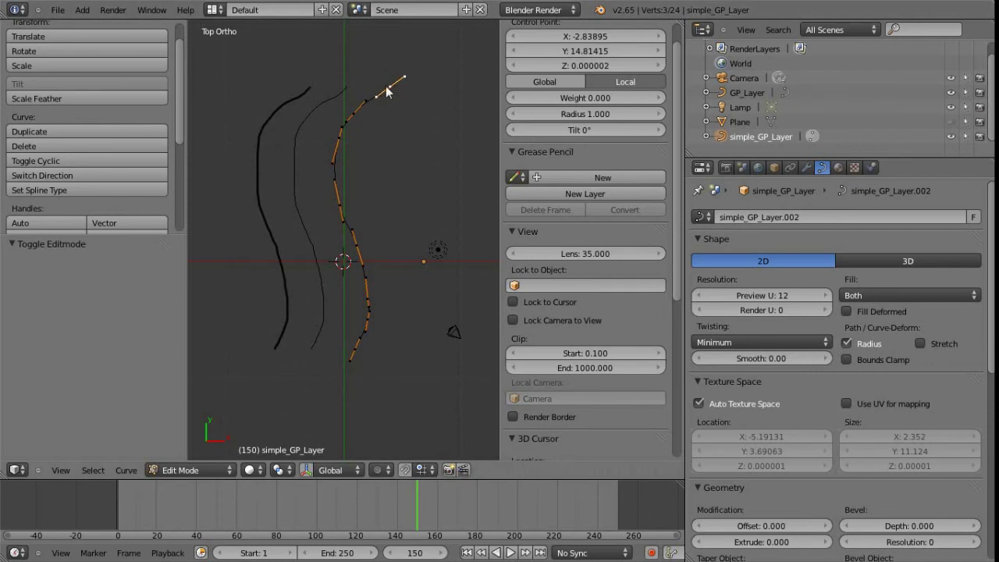
right_drag(377, 95, 337, 155)
key(Tab)
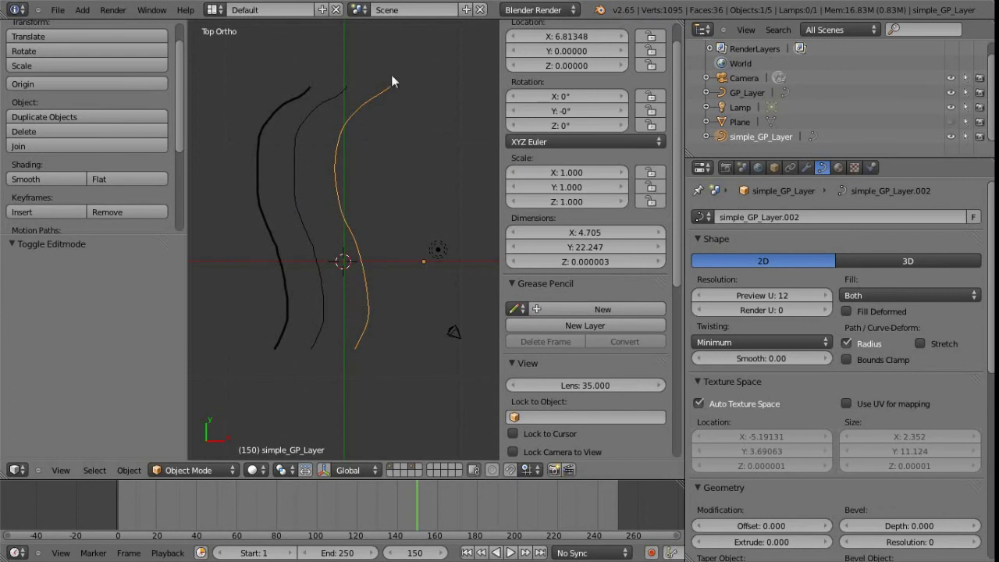
- Delete the simplified curve, the GP_Layer curve and the Grease Pencil layer
key(x)
click(375, 182)
right_click(297, 194)
key(x)
click(295, 194)
click(657, 110)
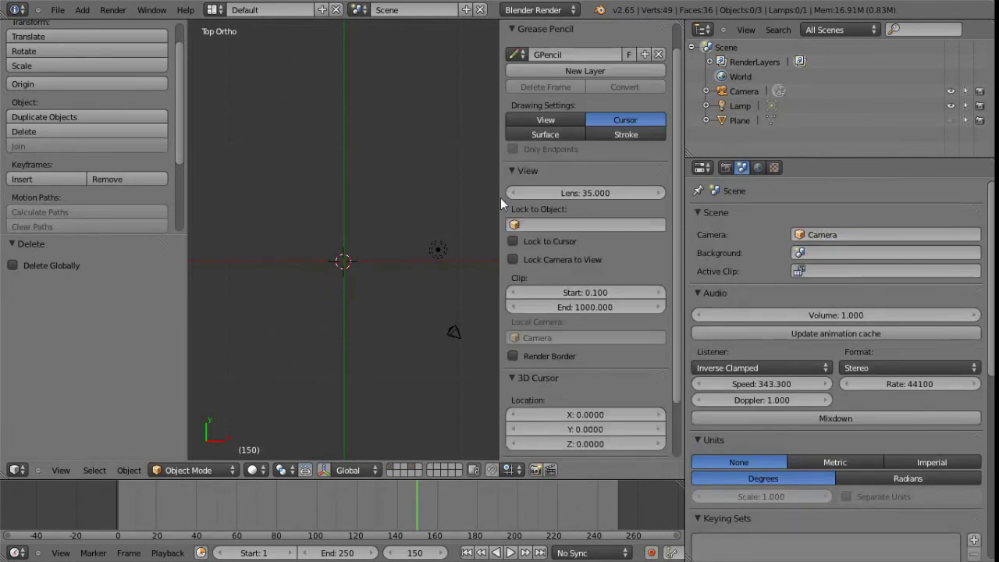
- Add a Bezier curve at the origin and enter Edit Mode on it
middle_drag(370, 304, 362, 225)
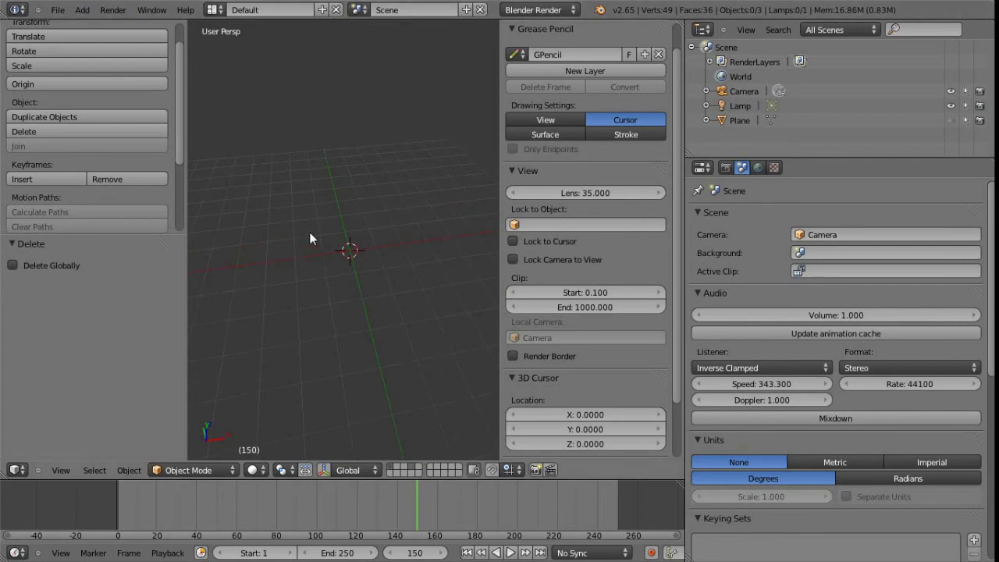
key(shift+a)
mouse_move(284, 233)
key(shift+a)
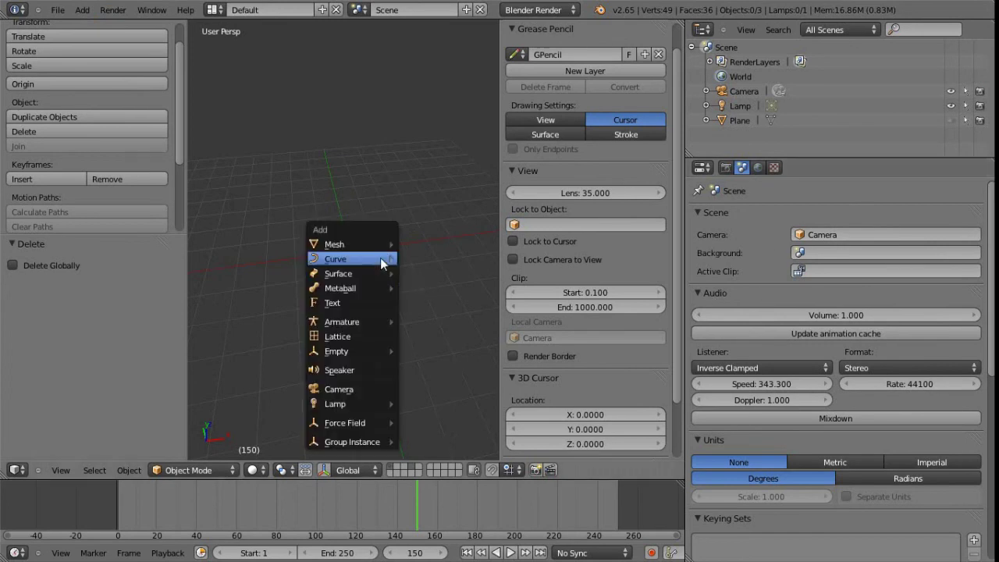
mouse_move(351, 259)
click(431, 260)
middle_drag(339, 270, 355, 252)
scroll(344, 290, up, 2)
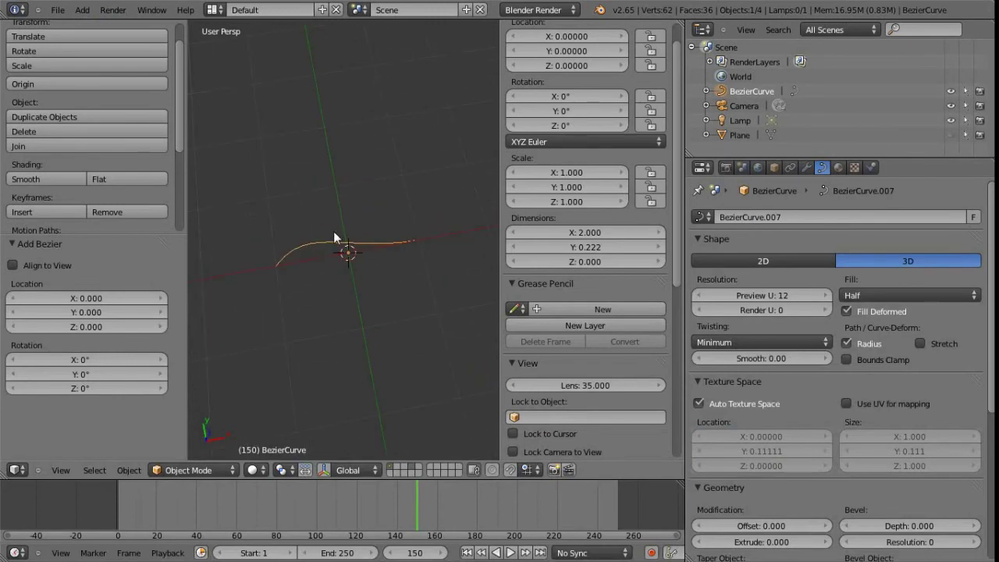
key(Tab)
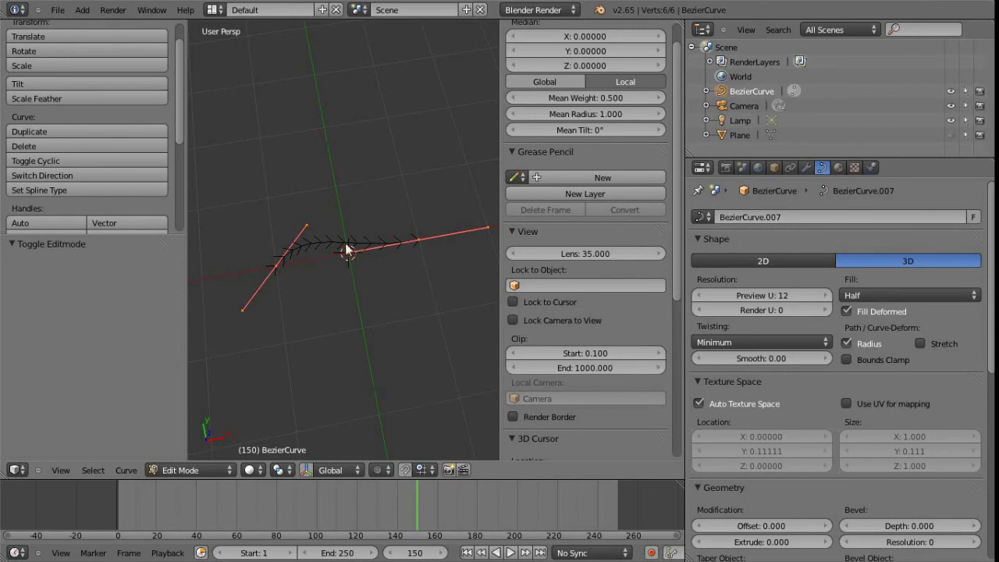
key(ctrl+z)
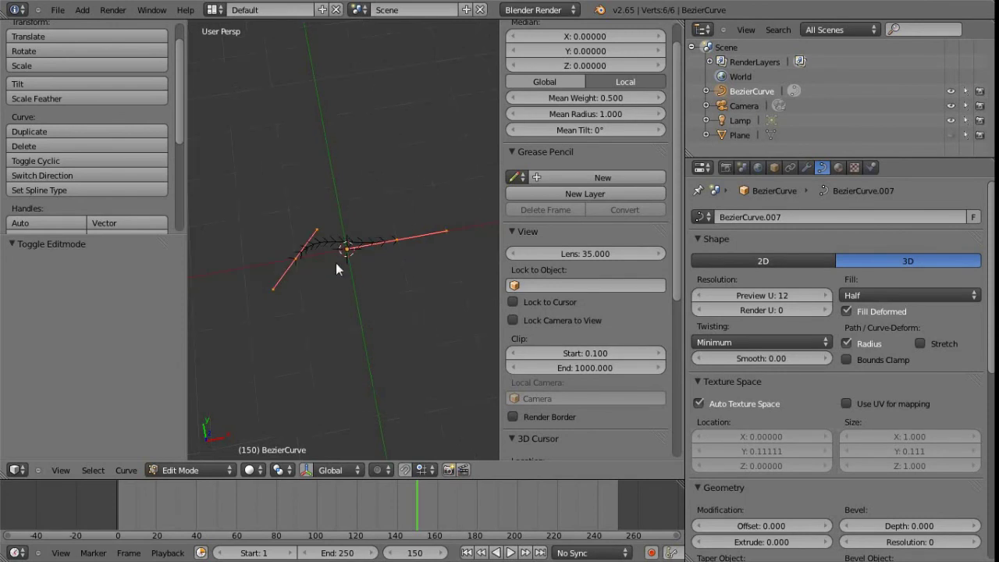
- Select all control points of the Bezier curve and set their handle type to Automatic
key(ctrl+shift+z)
right_click(281, 267)
middle_drag(312, 267, 342, 284)
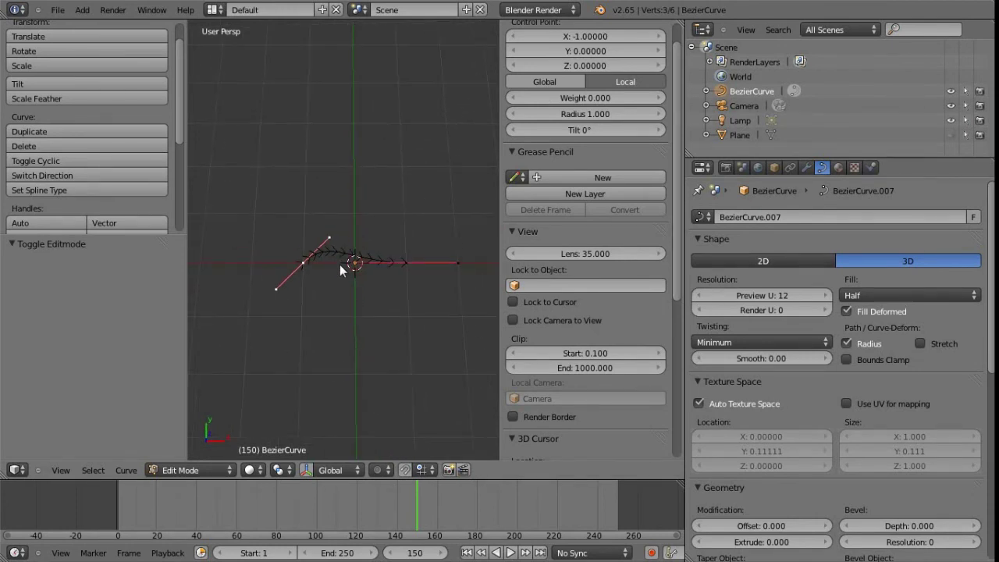
key(a)
key(a)
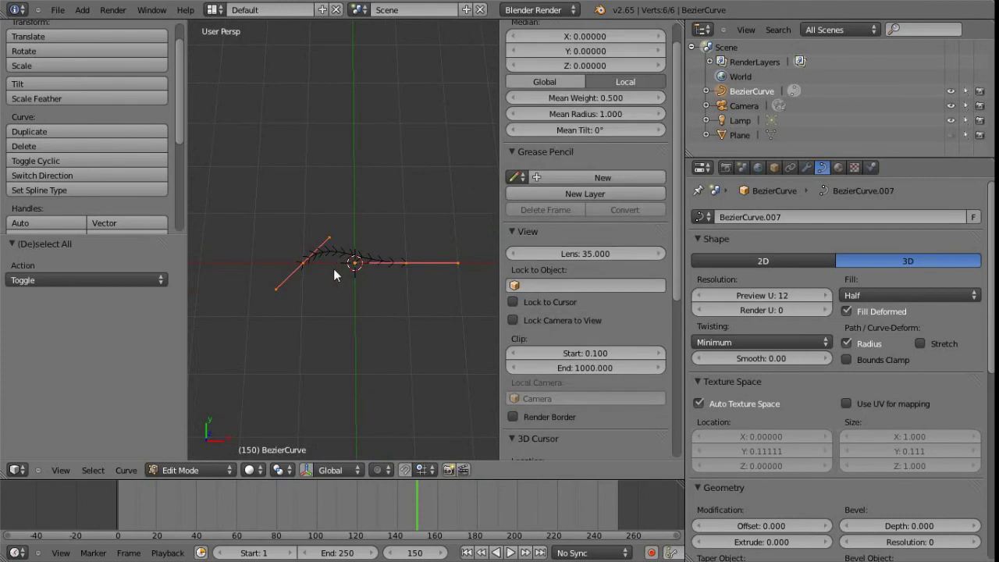
key(v)
click(301, 253)
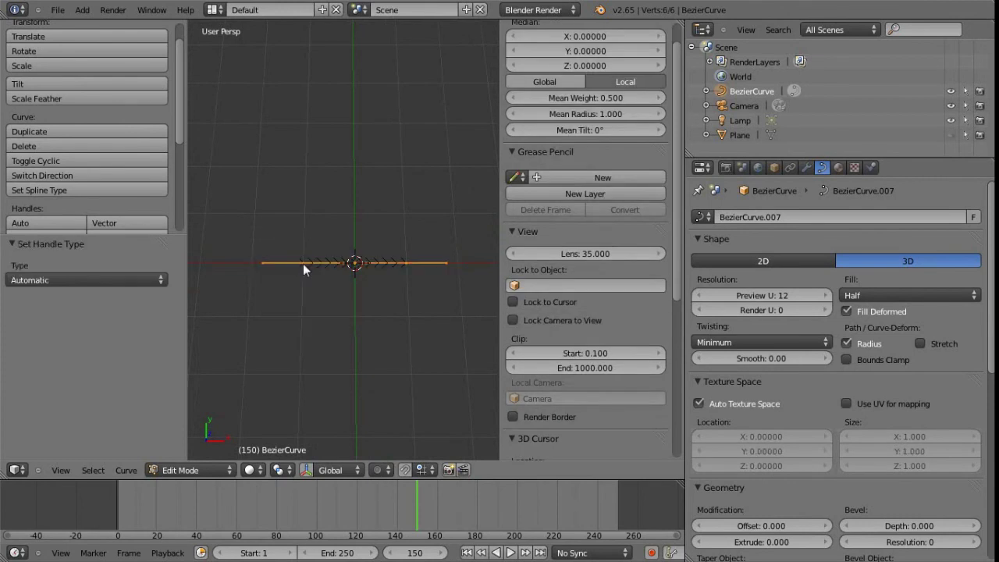
- In top view, extrude two control points from the curve's X -1 end, to about (-4.2, 3.08) and (-1.93, 7.02), rotating the first
right_click(301, 263)
middle_drag(360, 264, 333, 301)
key(KP_7)
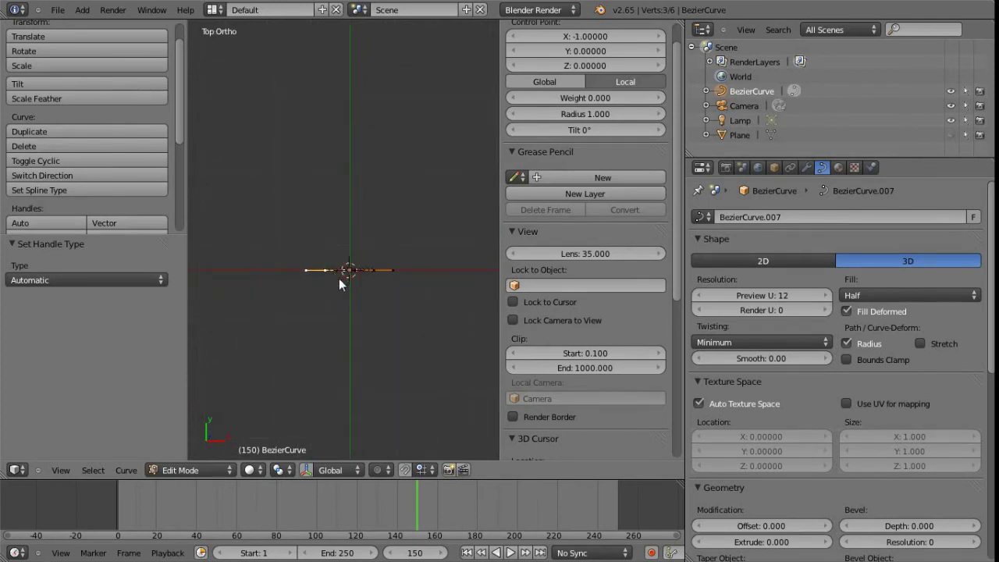
key(e)
click(256, 206)
key(r)
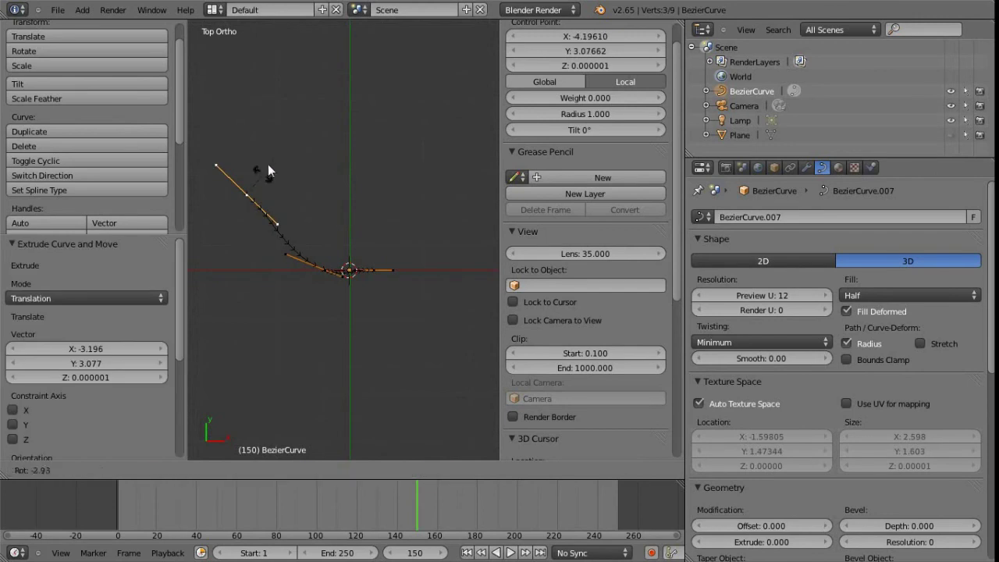
click(345, 141)
key(e)
click(309, 110)
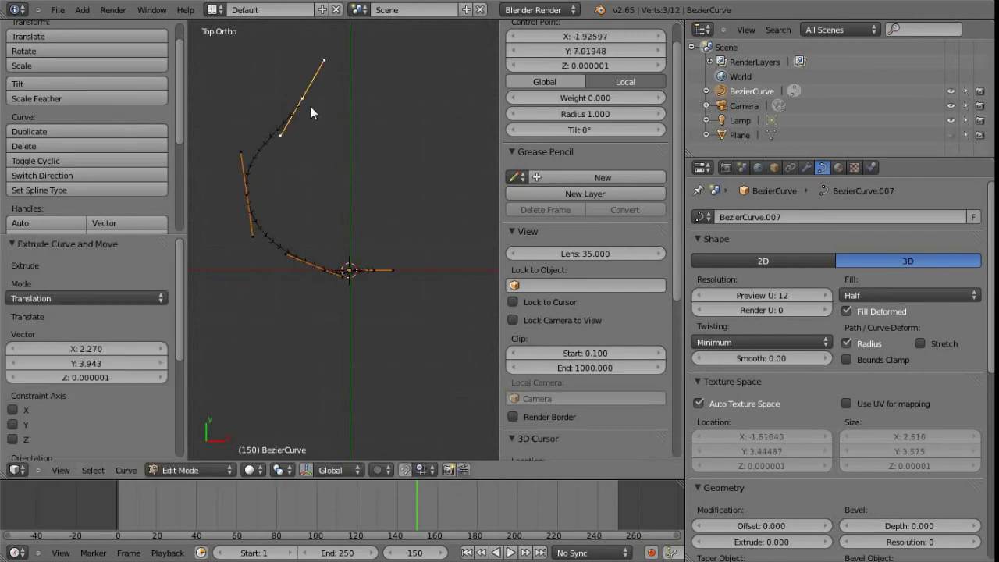
- Extrude two more control points around the loop, ending near X -0.07, Y 3.35, and rotate the last one by about -27.24°
key(e)
click(441, 128)
key(e)
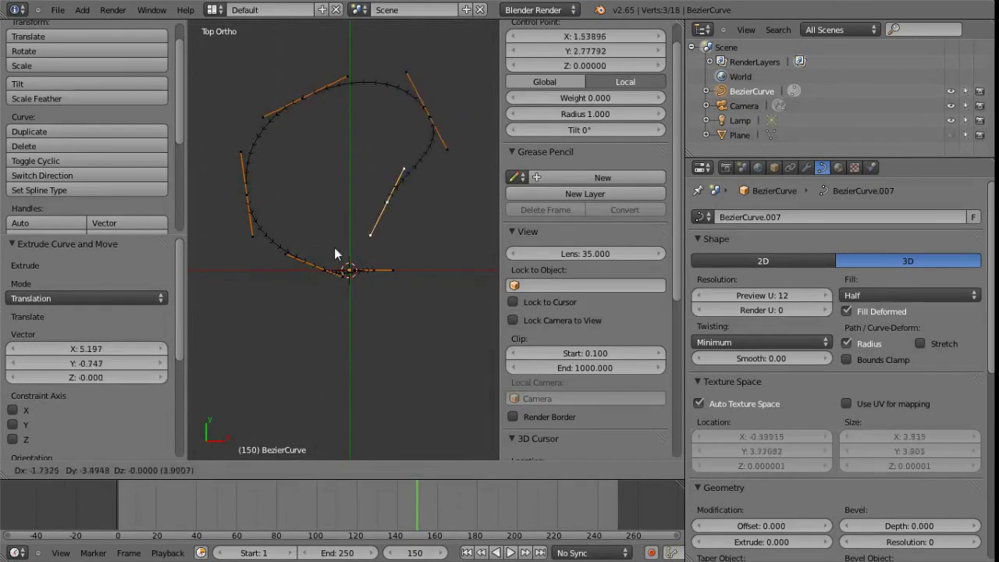
click(359, 203)
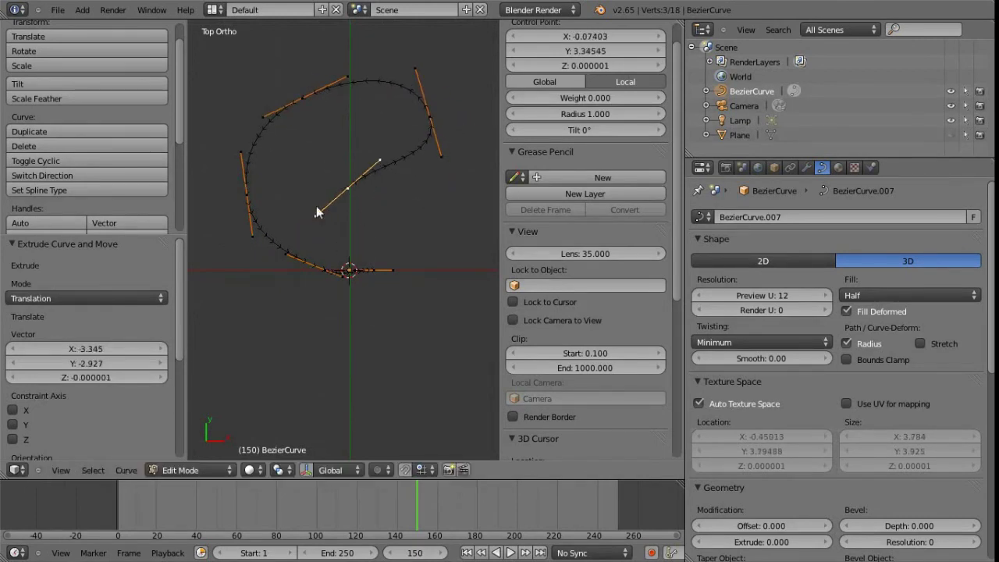
key(r)
click(359, 220)
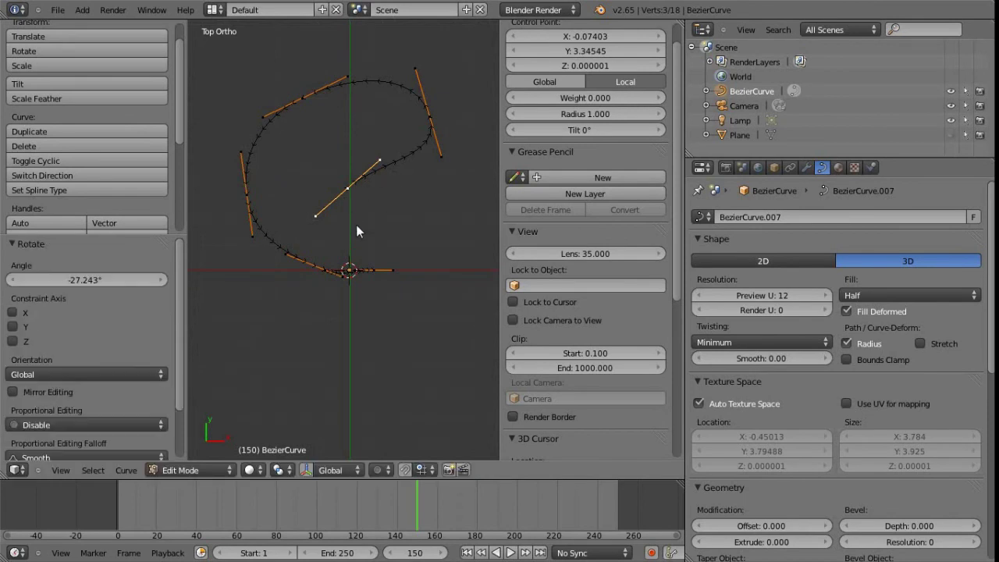
- Raise the selected end control point about 2.23 along the Z axis
key(v)
shift+middle_drag(373, 208, 374, 244)
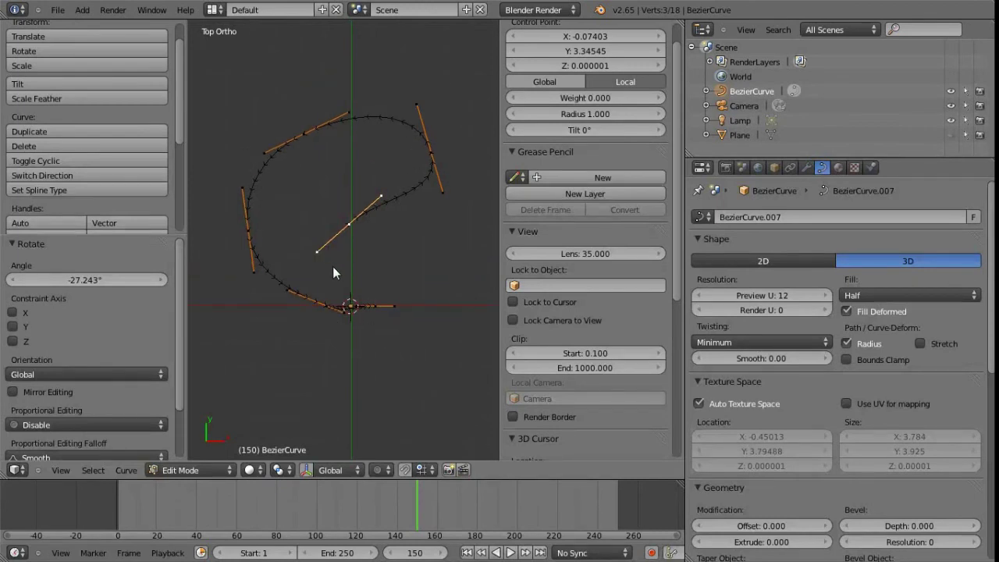
middle_drag(332, 273, 382, 257)
key(g)
key(z)
click(418, 231)
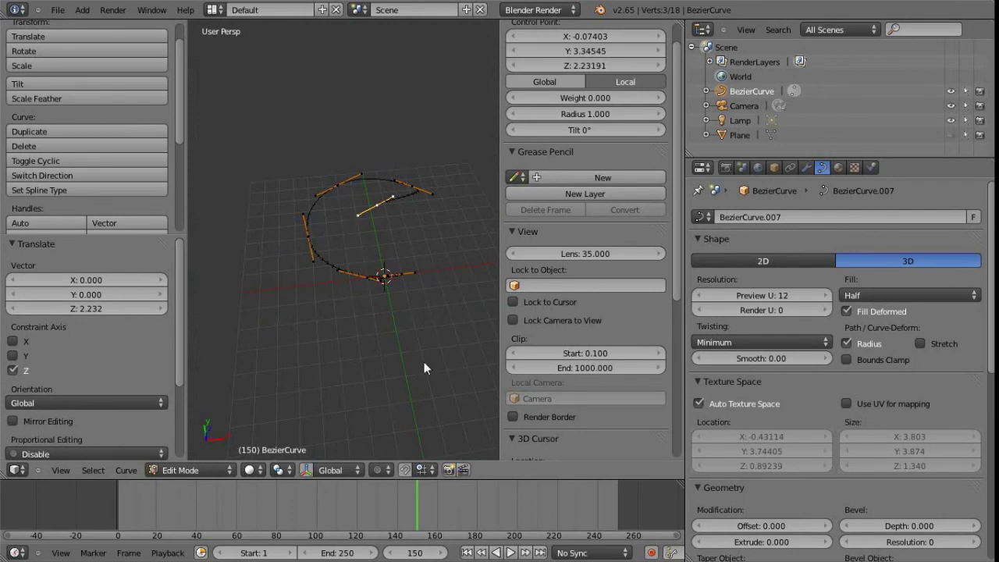
- Rotate the raised end point about 4.22° and extrude three further control points, ending near X 2.73, Y -2.28, Z -0.67
key(r)
click(301, 218)
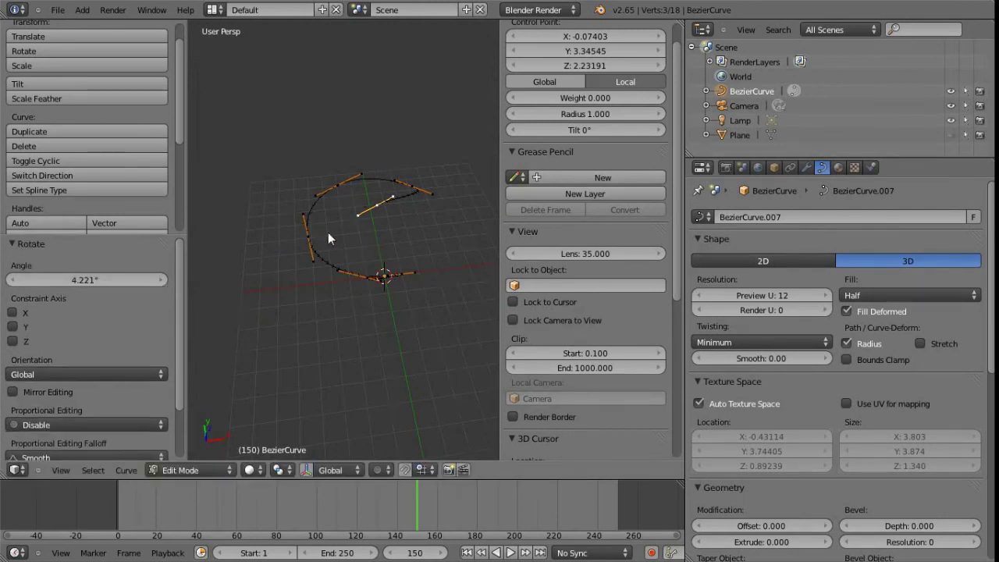
key(e)
click(270, 230)
key(e)
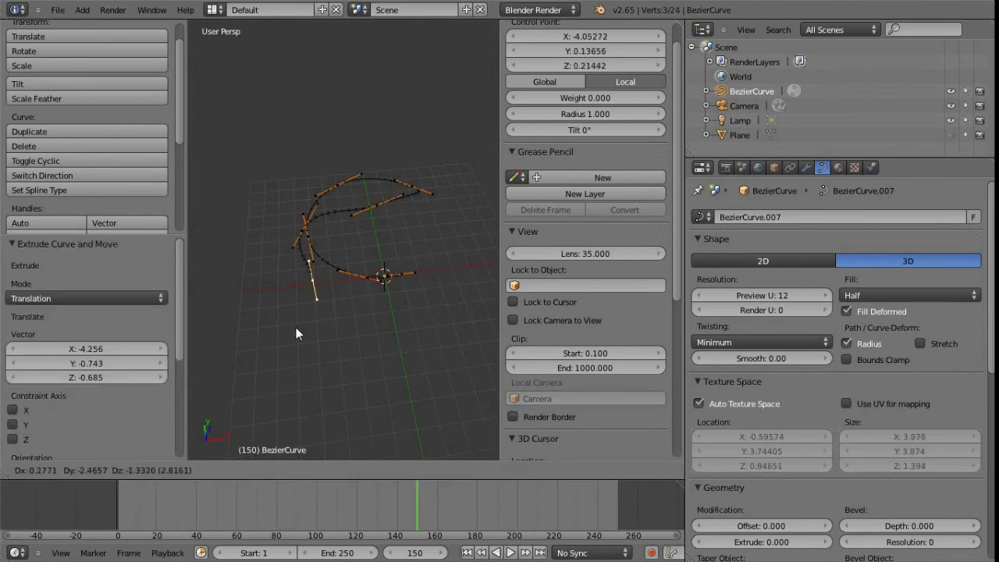
click(427, 319)
middle_drag(339, 250, 491, 103)
middle_drag(309, 258, 345, 330)
middle_drag(330, 294, 314, 207)
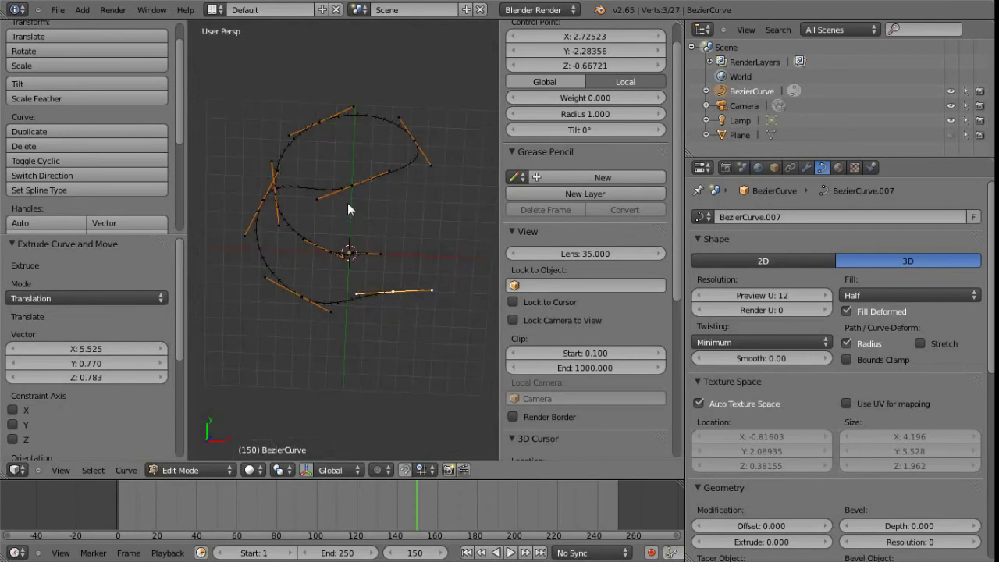
middle_drag(376, 251, 342, 279)
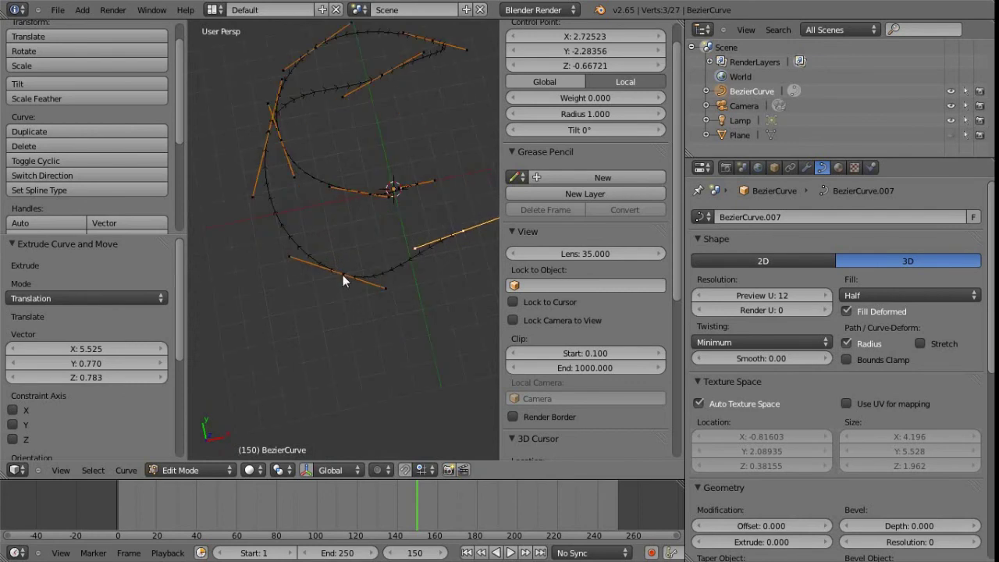
- Subdivide the segment between the curve's last two control points with one cut
shift+right_click(343, 279)
middle_drag(405, 314, 409, 245)
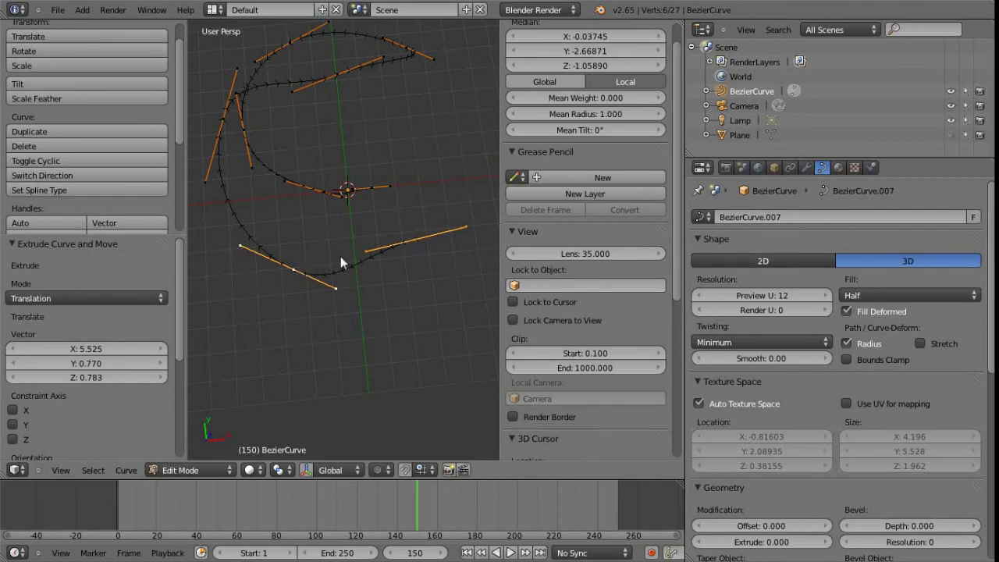
key(w)
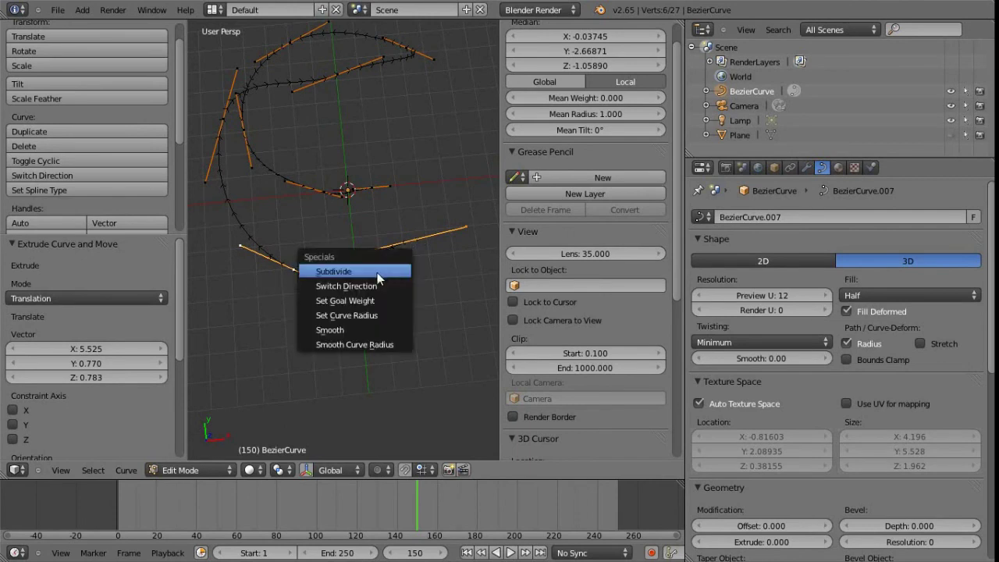
click(376, 273)
- Move the control point created by the subdivision about 1.07 along Y and 0.12 along Z
right_click(347, 267)
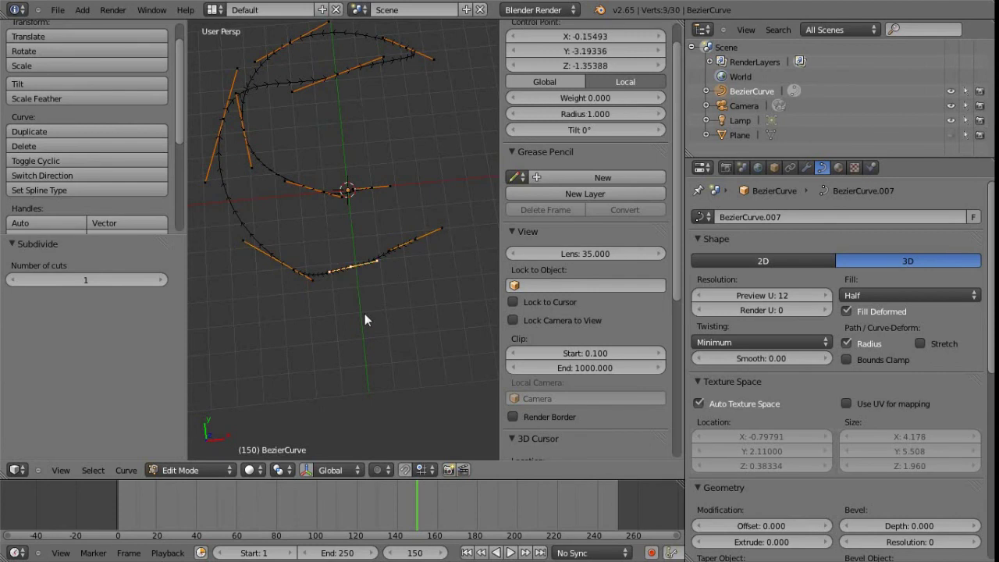
key(g)
click(366, 290)
middle_drag(365, 290, 364, 224)
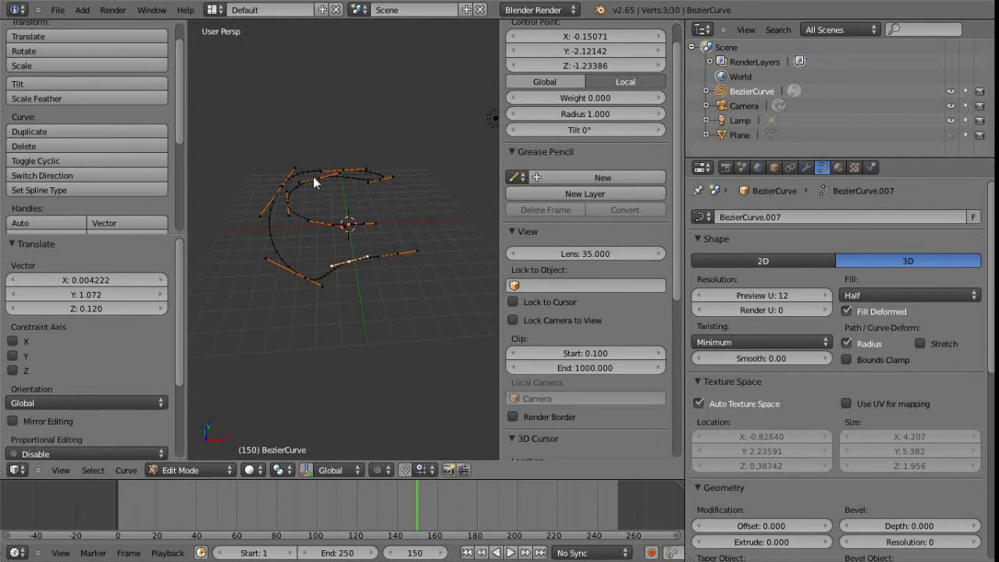
click(123, 469)
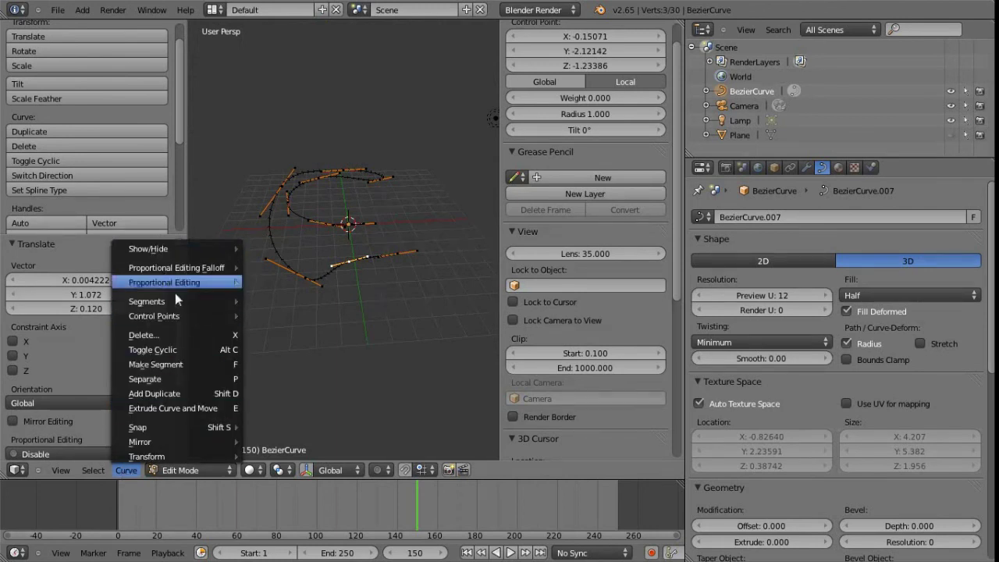
click(125, 470)
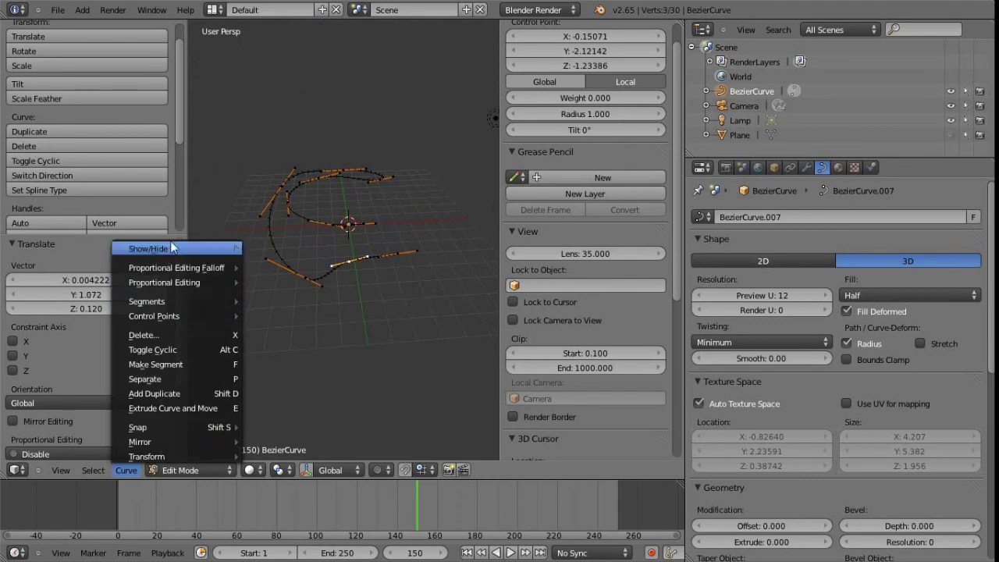
scroll(110, 157, down, 2)
scroll(97, 154, down, 5)
scroll(102, 157, up, 8)
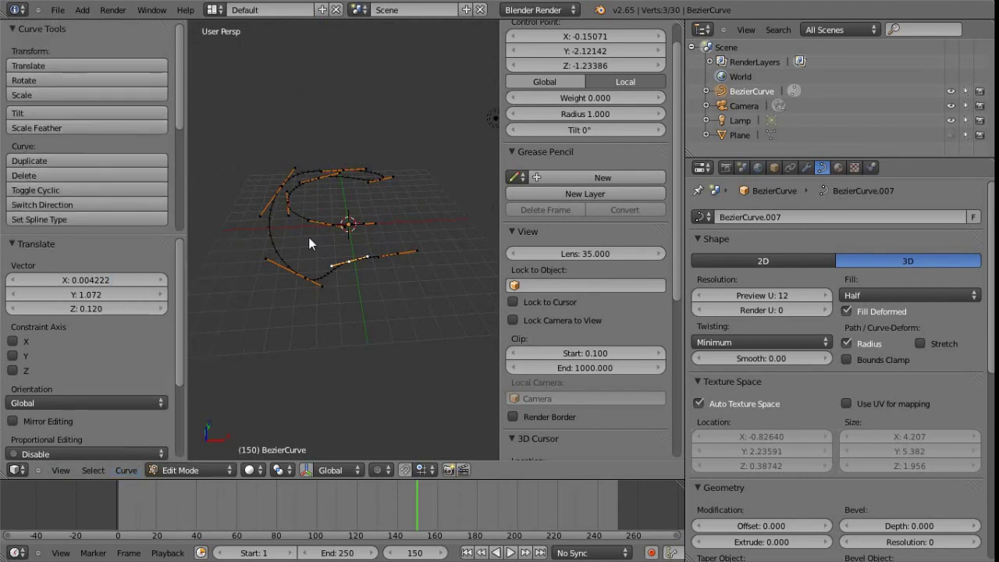
- Return to Object Mode and set the curve's bevel depth to 0.235
middle_drag(274, 263, 360, 251)
key(Tab)
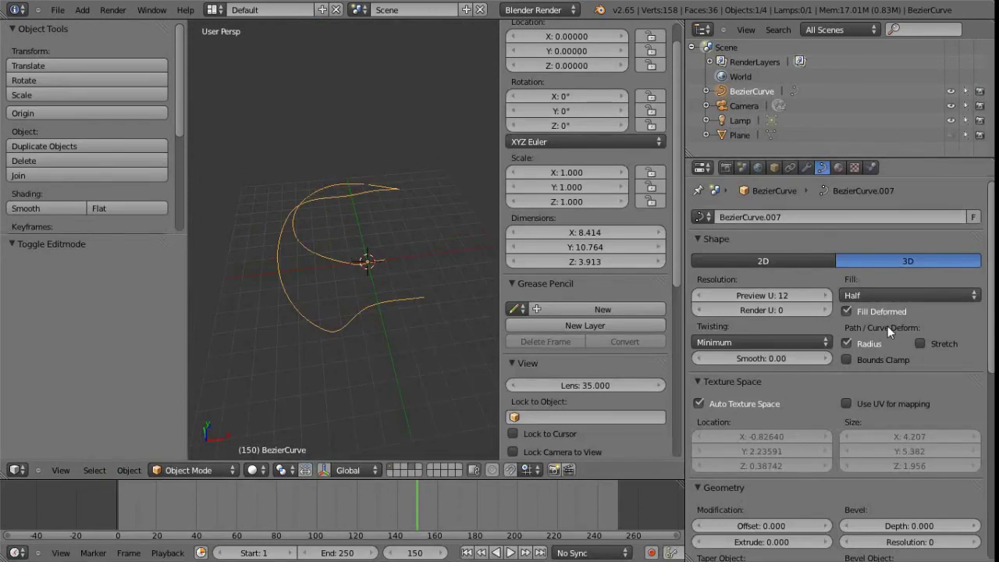
scroll(883, 320, down, 4)
scroll(885, 331, down, 6)
scroll(877, 320, up, 4)
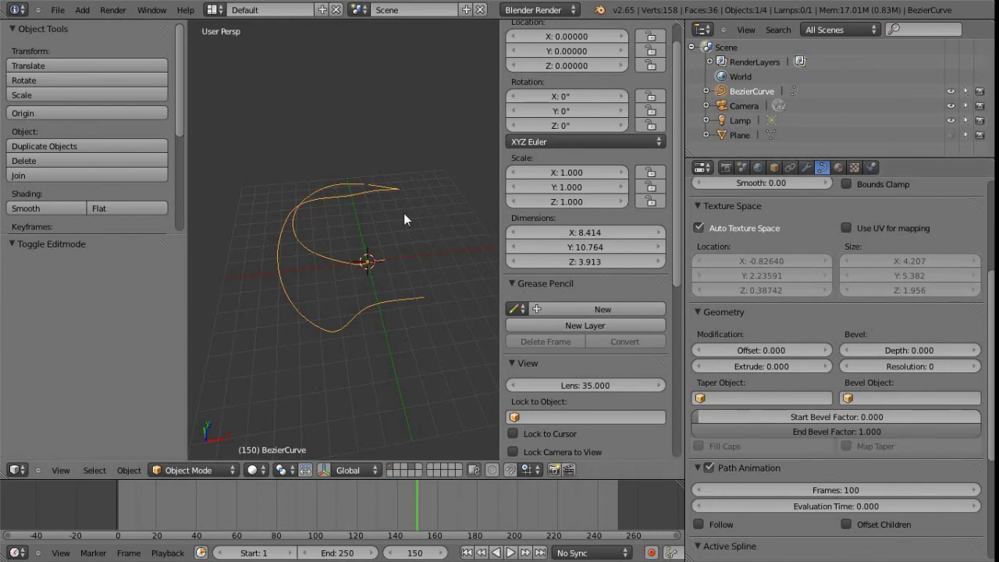
mouse_move(333, 298)
middle_down()
mouse_move(355, 309)
mouse_move(389, 272)
mouse_move(327, 282)
mouse_move(372, 277)
mouse_move(357, 297)
mouse_move(348, 278)
mouse_move(335, 301)
mouse_move(347, 292)
middle_up()
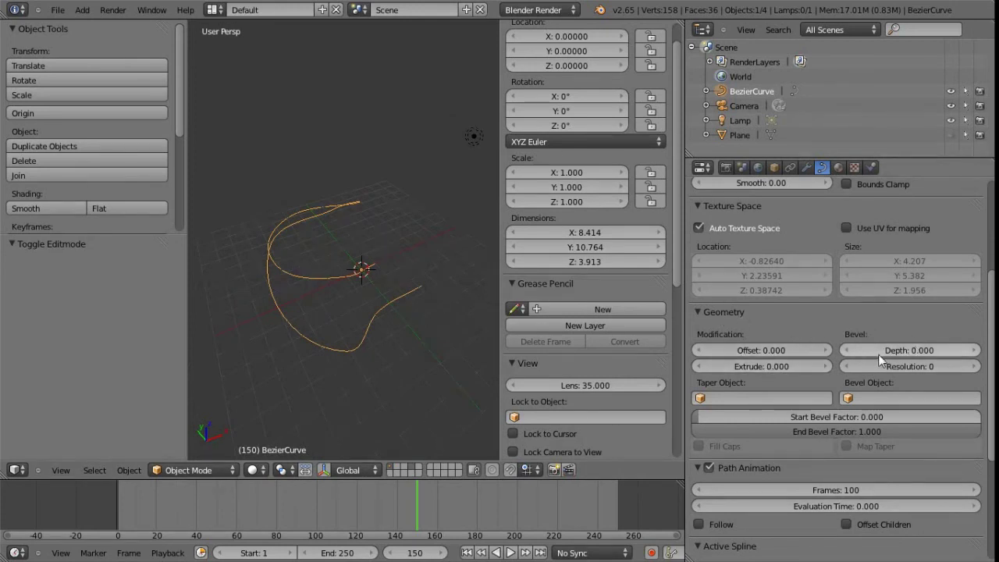
mouse_move(906, 349)
mouse_down()
mouse_move(930, 351)
mouse_move(917, 351)
mouse_up()
middle_drag(401, 286, 337, 290)
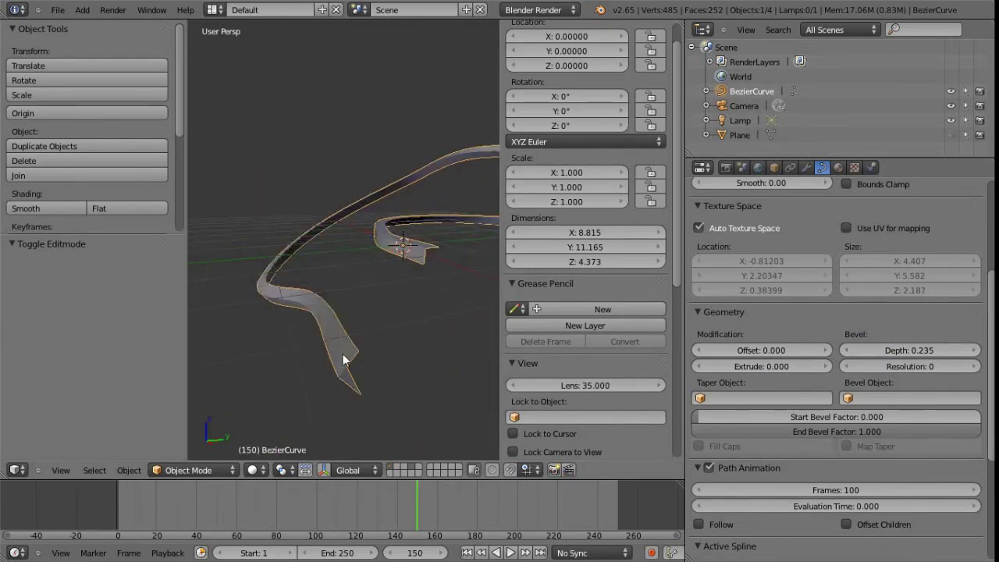
- Set the curve's fill mode to Full
scroll(836, 308, up, 5)
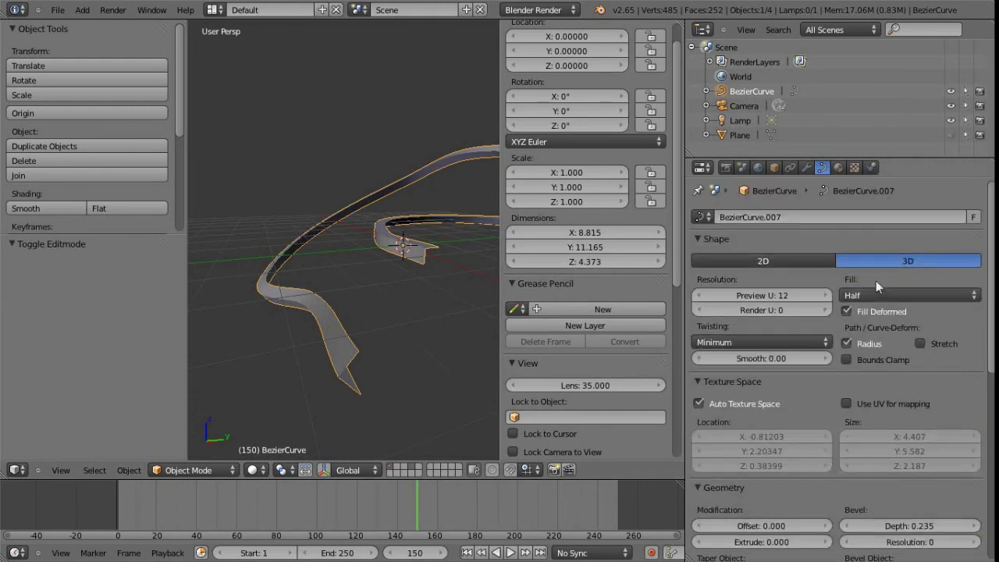
click(876, 294)
click(898, 278)
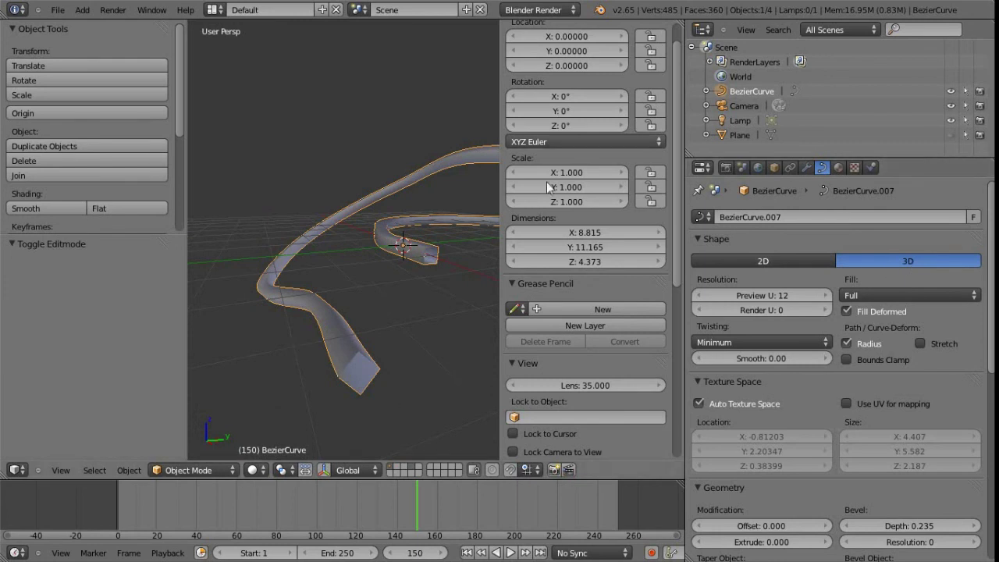
mouse_move(368, 279)
middle_down()
mouse_move(365, 304)
mouse_move(352, 279)
mouse_move(369, 318)
mouse_move(347, 334)
middle_up()
- Increase the curve's bevel resolution to 4, using wireframe display while adjusting and solid shading again when done
key(z)
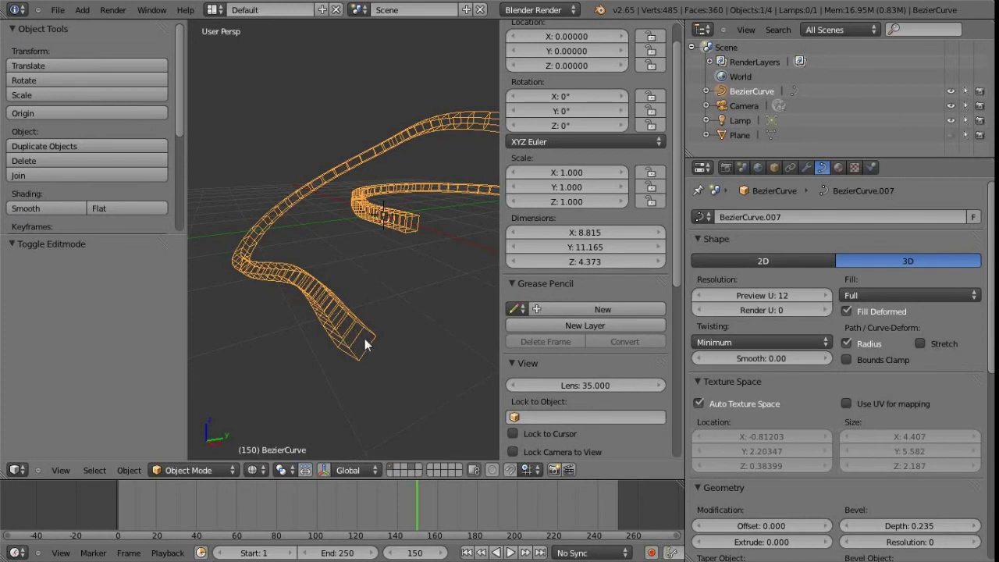
scroll(980, 403, down, 5)
click(973, 395)
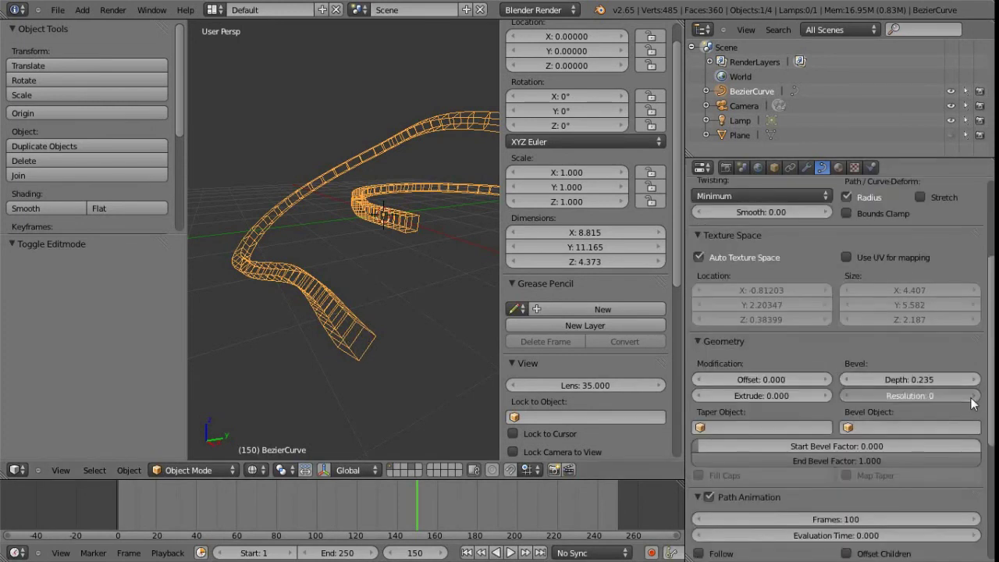
click(973, 395)
click(974, 396)
click(973, 396)
key(z)
mouse_move(372, 335)
middle_down()
mouse_move(315, 271)
mouse_move(372, 309)
mouse_move(362, 345)
mouse_move(361, 332)
mouse_move(330, 309)
mouse_move(246, 315)
middle_up()
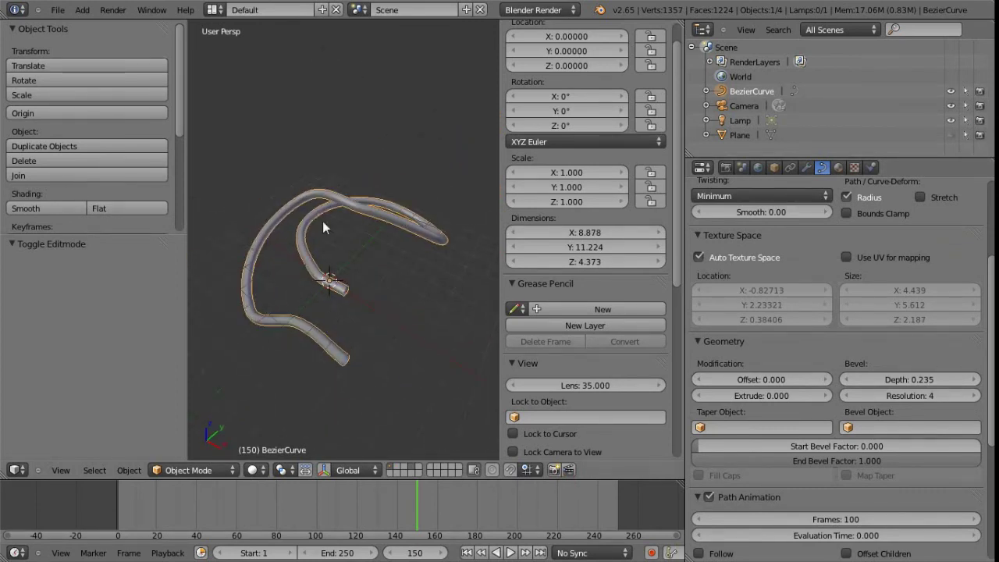
- Reposition a control point on the inner bend of the bevelled curve in Edit Mode and return to Object Mode
middle_drag(275, 255, 300, 222)
middle_drag(346, 328, 309, 262)
scroll(348, 254, up, 2)
middle_drag(310, 218, 320, 263)
key(Tab)
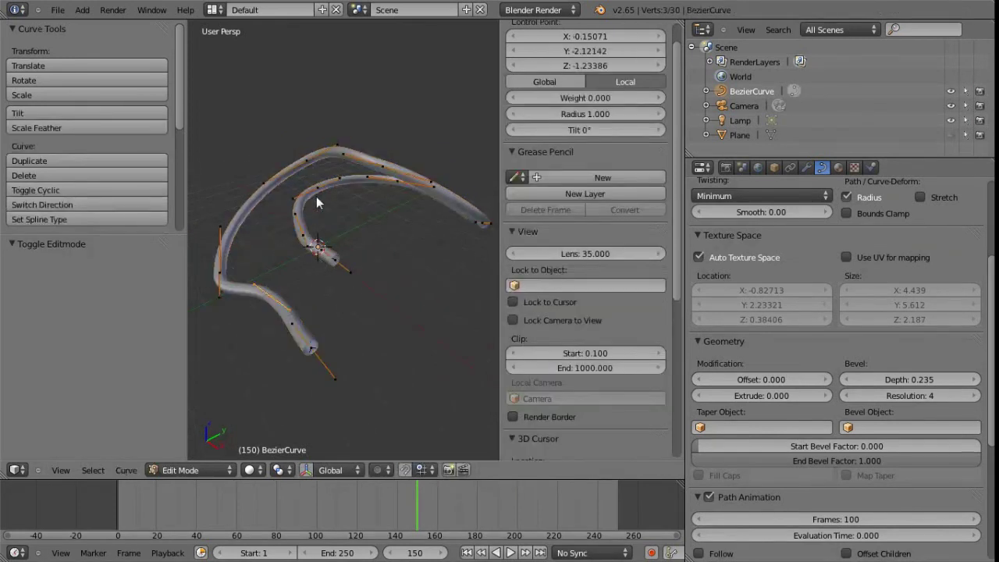
key(g)
click(351, 222)
middle_drag(350, 221, 370, 301)
key(Tab)
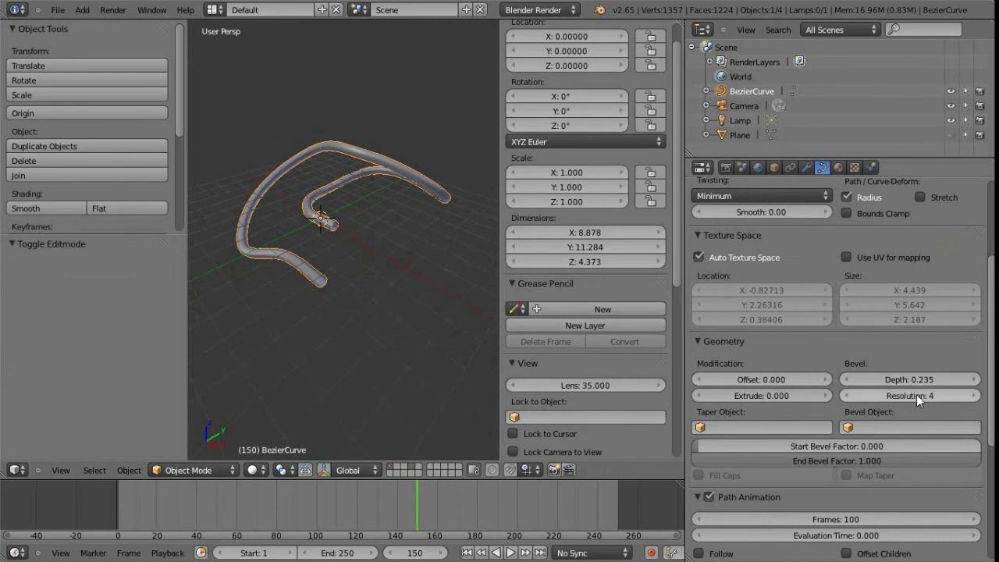
drag(885, 460, 924, 457)
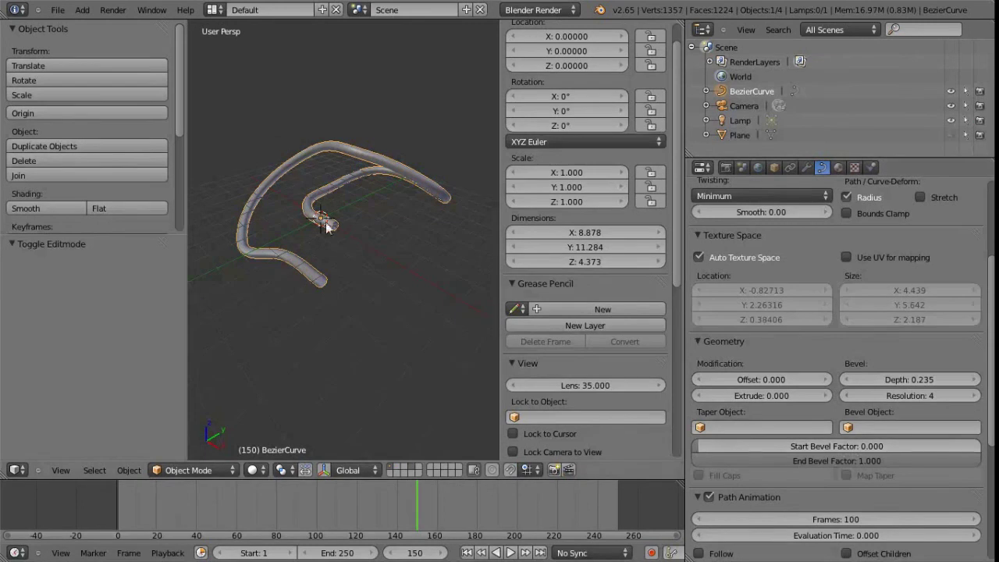
scroll(828, 414, down, 4)
scroll(832, 418, up, 4)
scroll(346, 273, up, 4)
- Enter Edit Mode on the curve and fatten the tube at the selected control point on the inner bend
key(Tab)
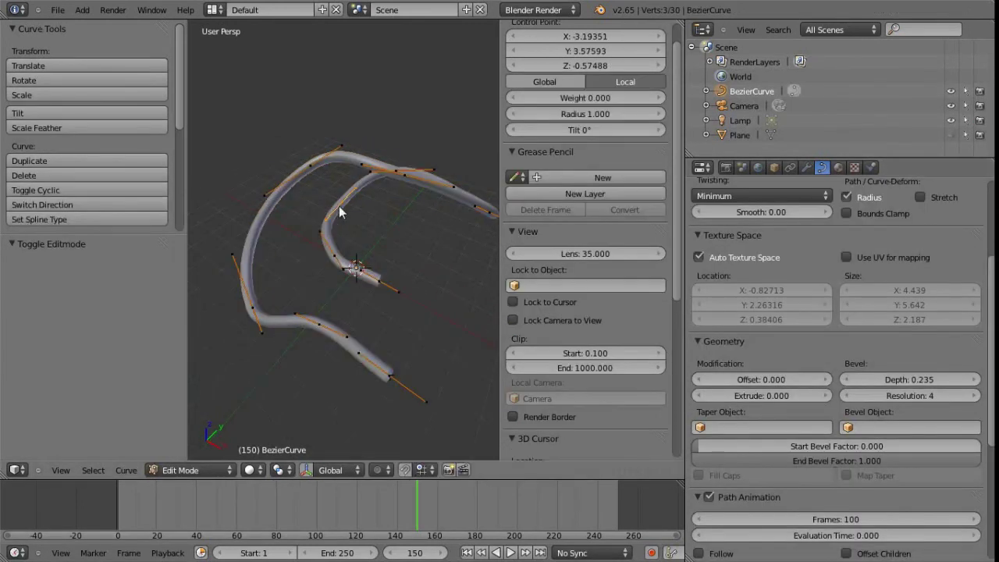
mouse_move(346, 231)
middle_down()
mouse_move(373, 230)
mouse_move(363, 221)
middle_up()
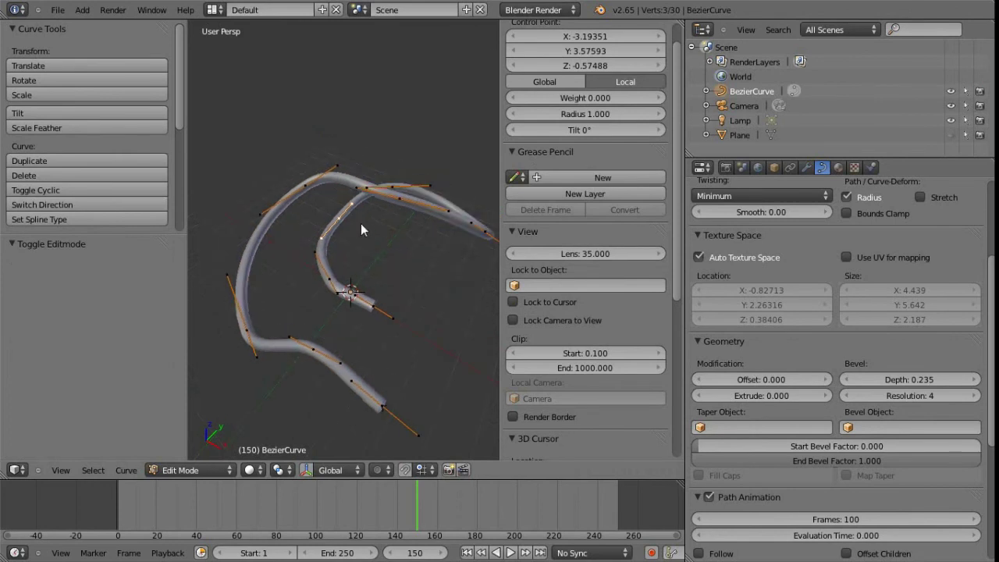
key(alt+s)
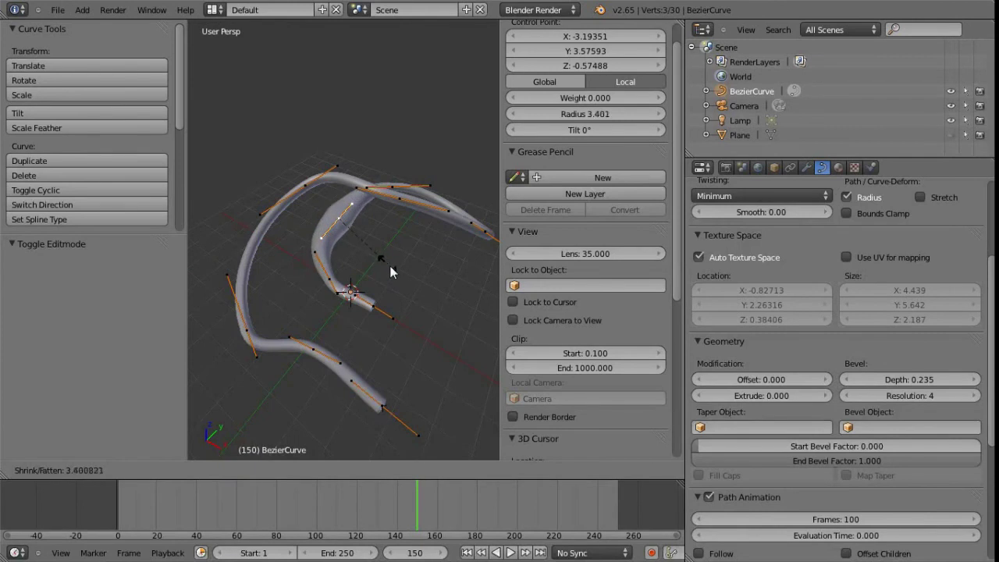
click(347, 199)
- Fatten the tube at the control point on the outer bend of the curve
middle_drag(280, 210, 425, 213)
middle_drag(374, 275, 326, 297)
right_click(326, 296)
key(alt+s)
click(379, 325)
- Shrink the tube at the free end point beyond the outer bend so that end tapers
middle_drag(379, 325, 361, 294)
right_click(370, 311)
key(alt+s)
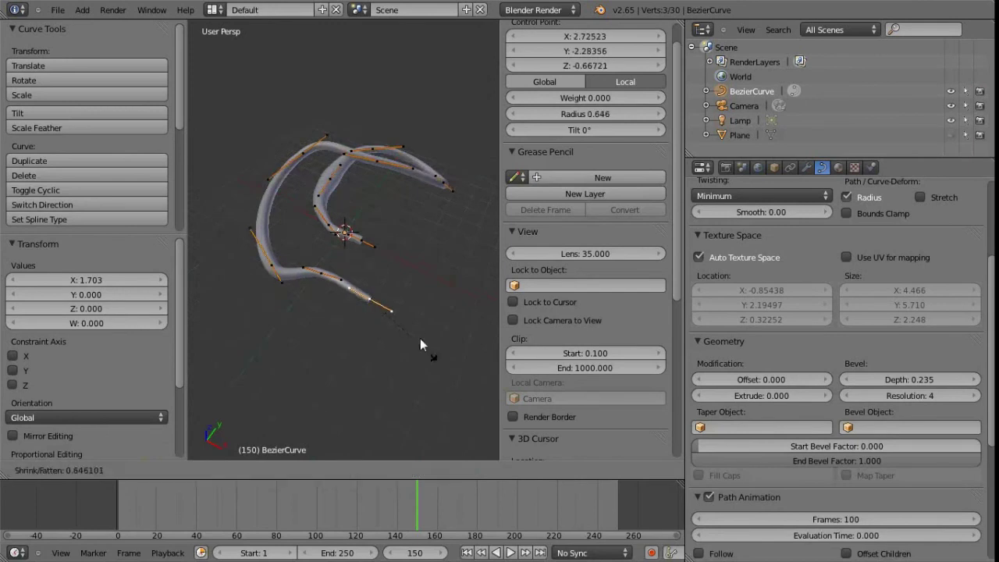
click(378, 284)
- Shrink the curve's inner end point at the 3D cursor to a radius of about 0.270 and return to Object Mode
middle_drag(347, 243, 421, 241)
right_click(368, 245)
key(alt+s)
click(383, 260)
key(Tab)
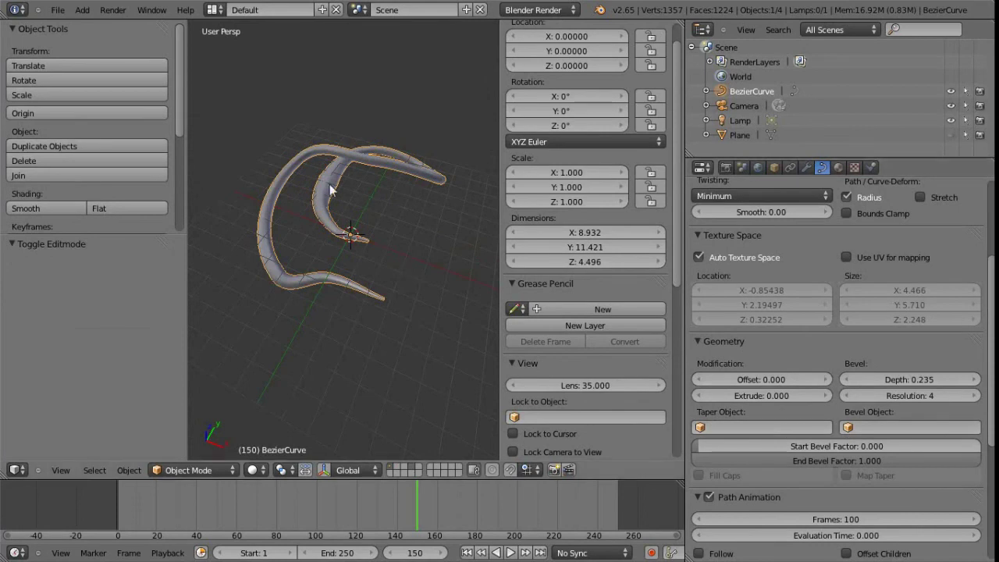
- Review the curve's shape, texture space, geometry, path animation and spline settings
scroll(858, 312, down, 5)
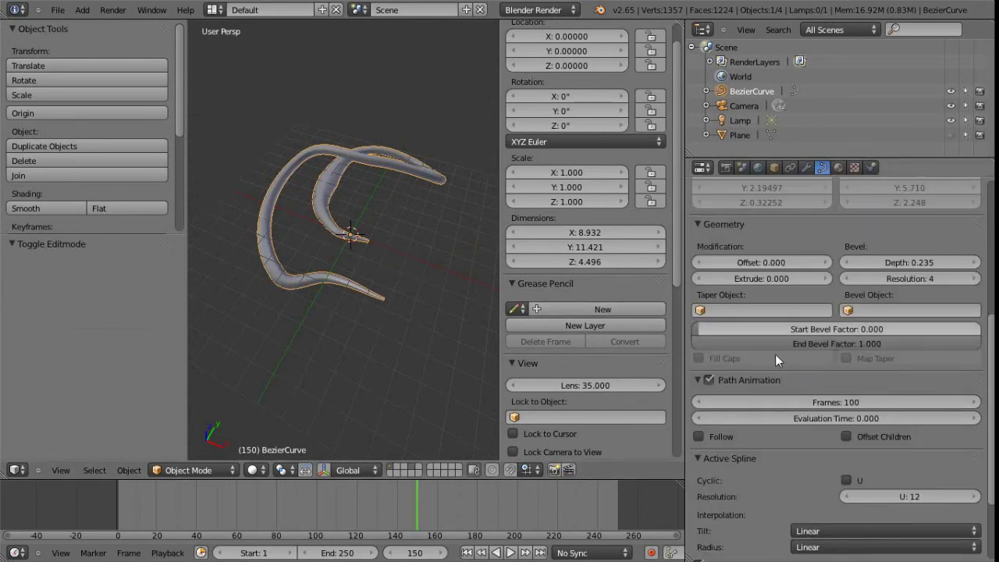
scroll(772, 312, up, 5)
scroll(788, 297, up, 4)
scroll(834, 321, down, 9)
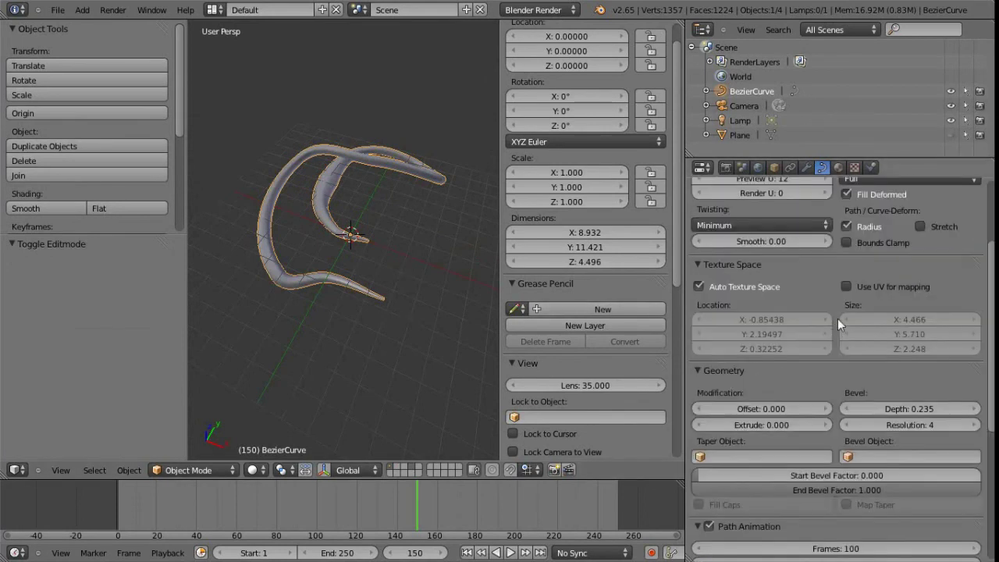
scroll(788, 382, up, 10)
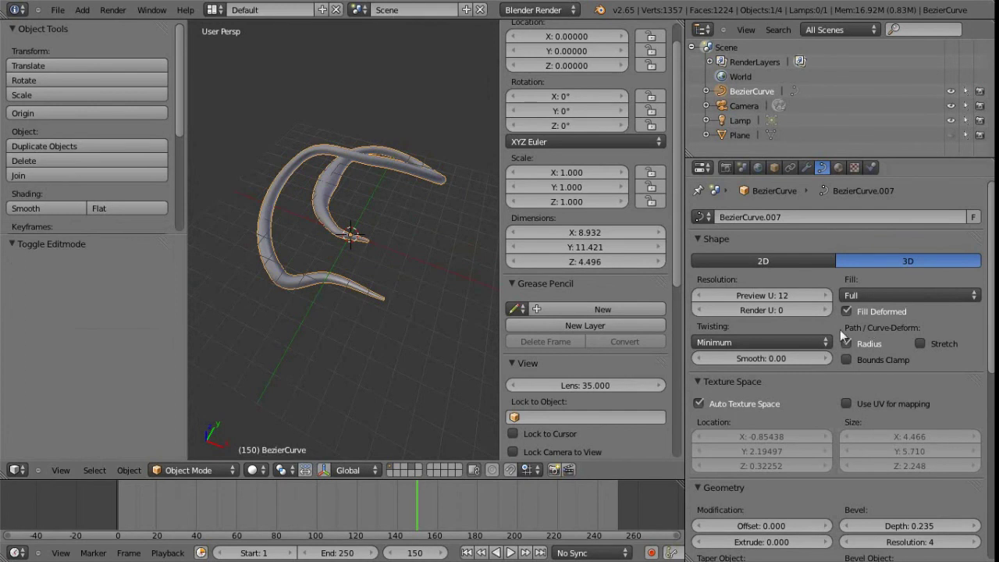
scroll(587, 281, up, 1)
middle_drag(365, 209, 409, 206)
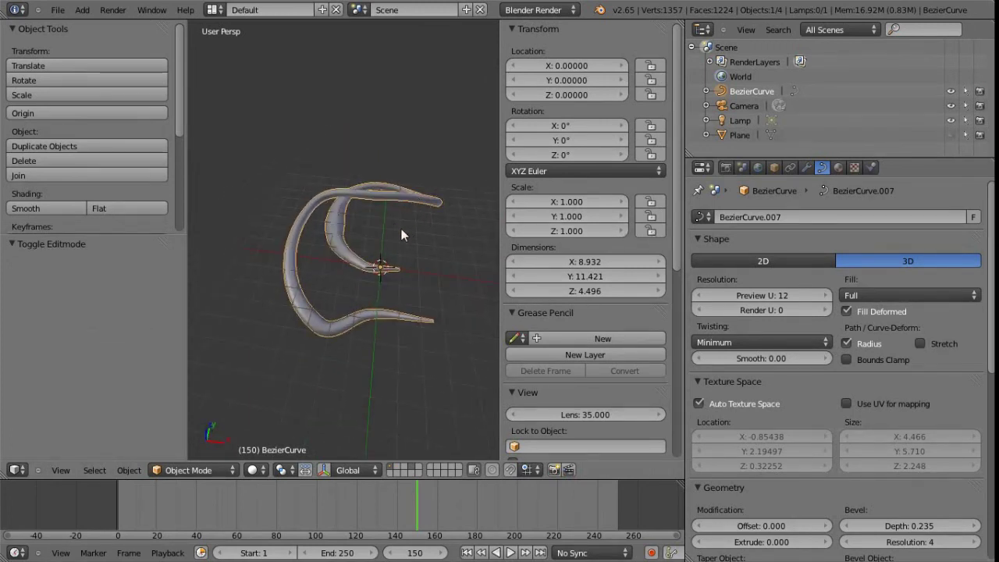
- Fatten the curve's inner end point to a radius of about 0.511 in Edit Mode and return to Object Mode
key(Tab)
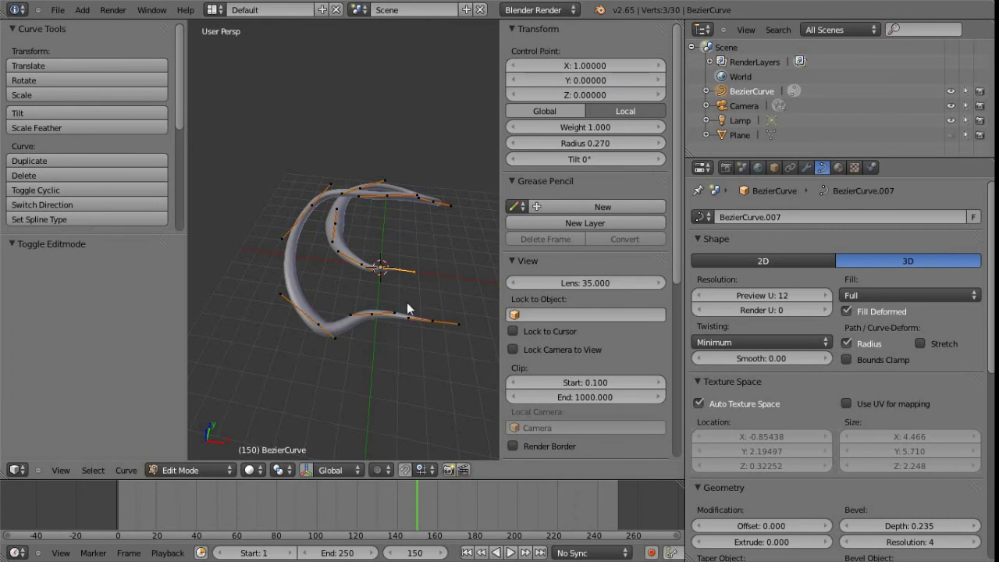
key(alt+s)
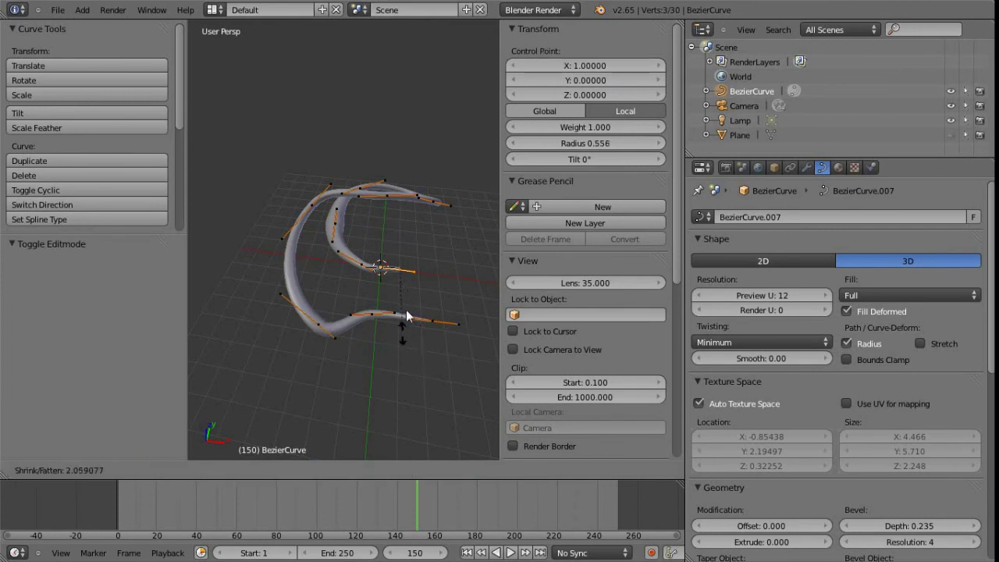
click(414, 330)
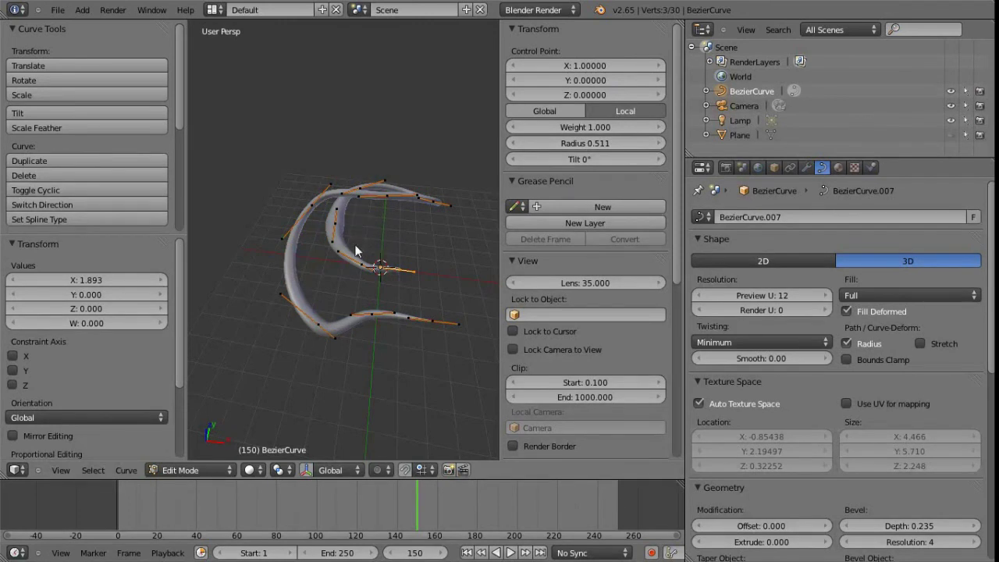
key(Tab)
middle_drag(335, 246, 359, 244)
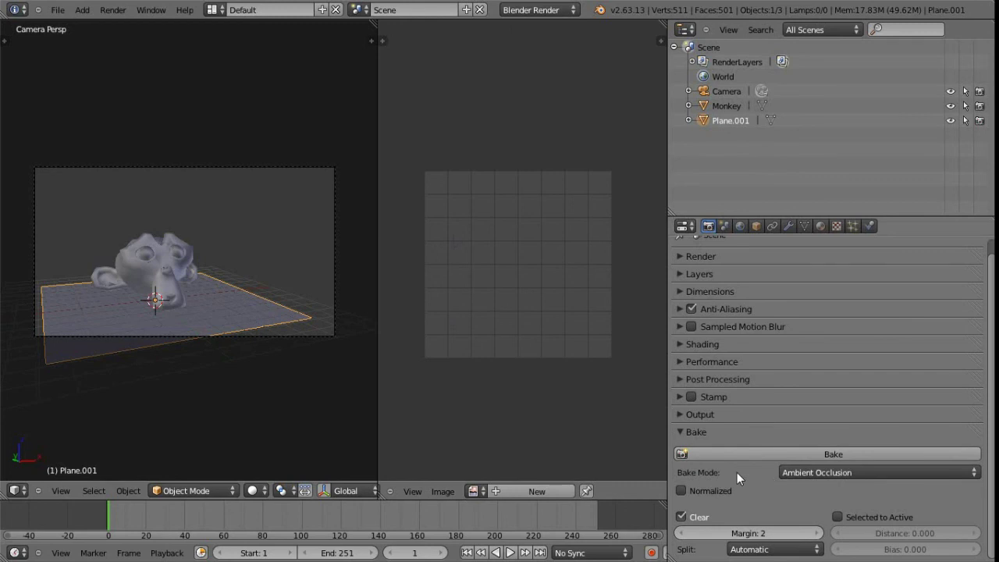
- Choose Ambient Occlusion as the bake mode for the plane in the monkey scene
click(844, 474)
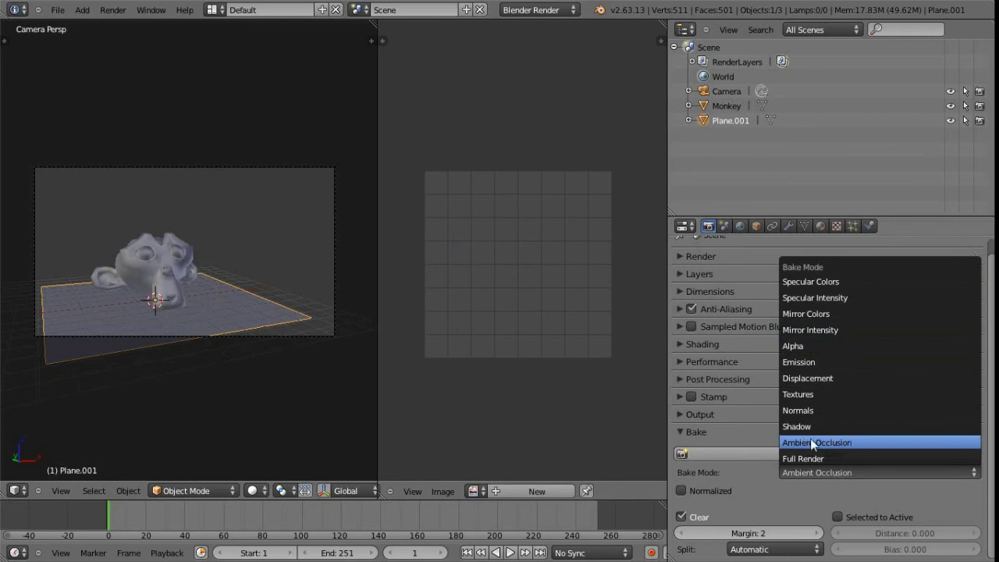
click(880, 437)
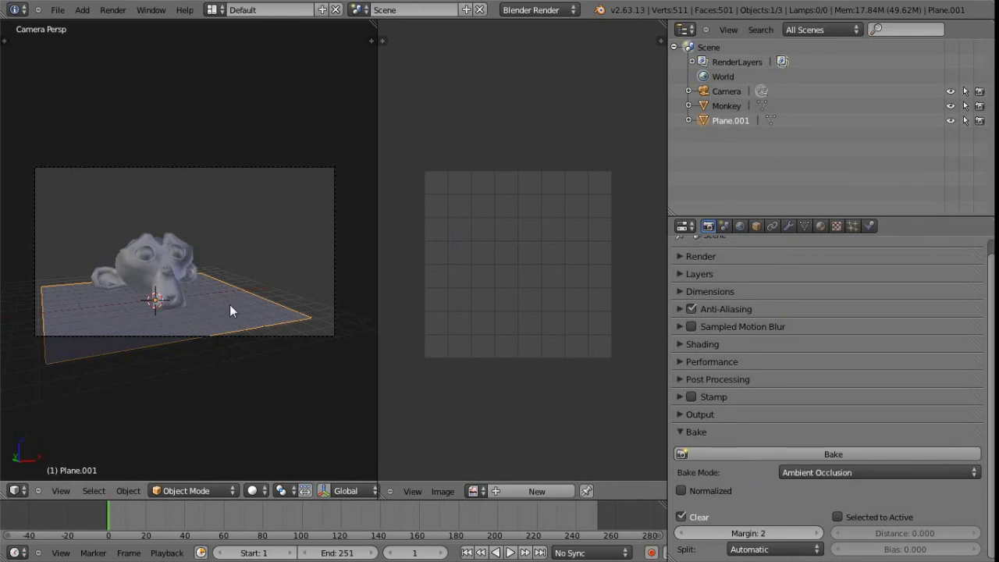
- Unwrap the plane in Edit Mode, with the UV/Image Editor chosen for the area beside the 3D view
key(Tab)
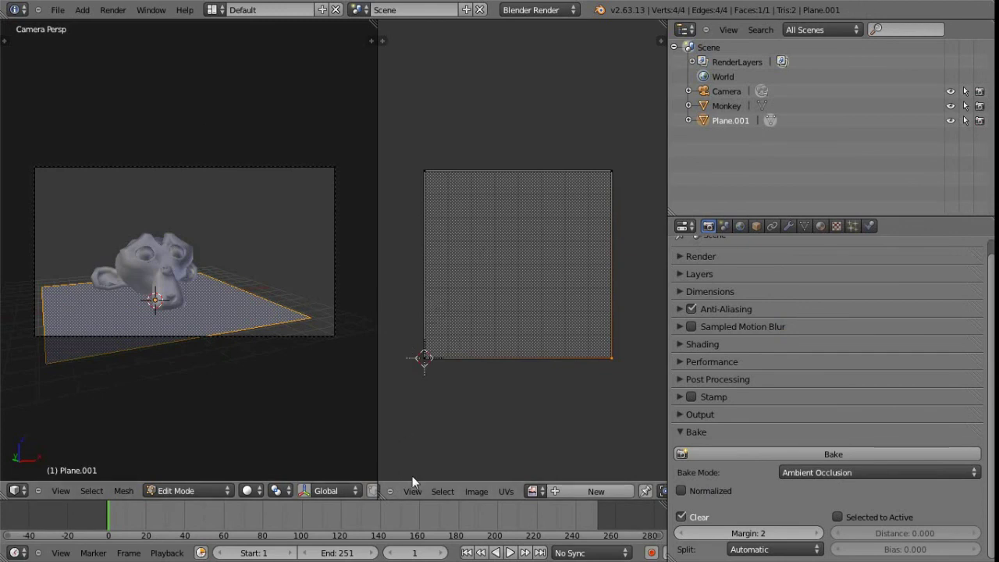
scroll(423, 491, up, 1)
click(392, 490)
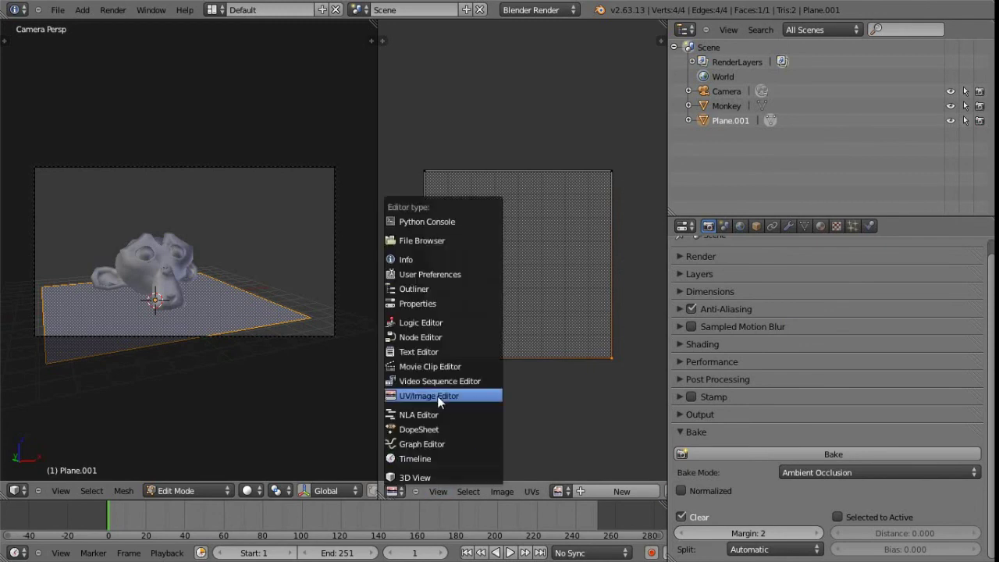
click(448, 396)
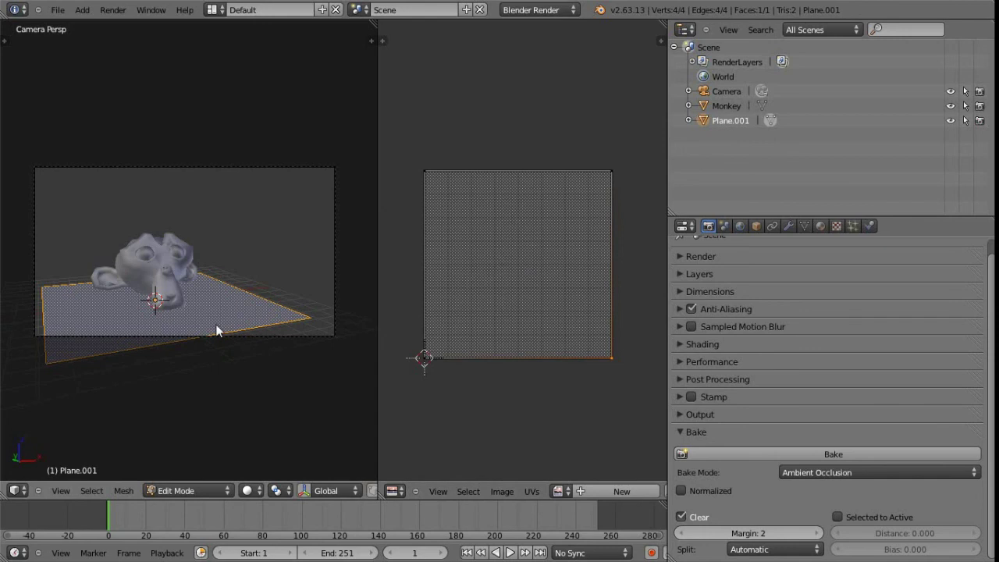
key(u)
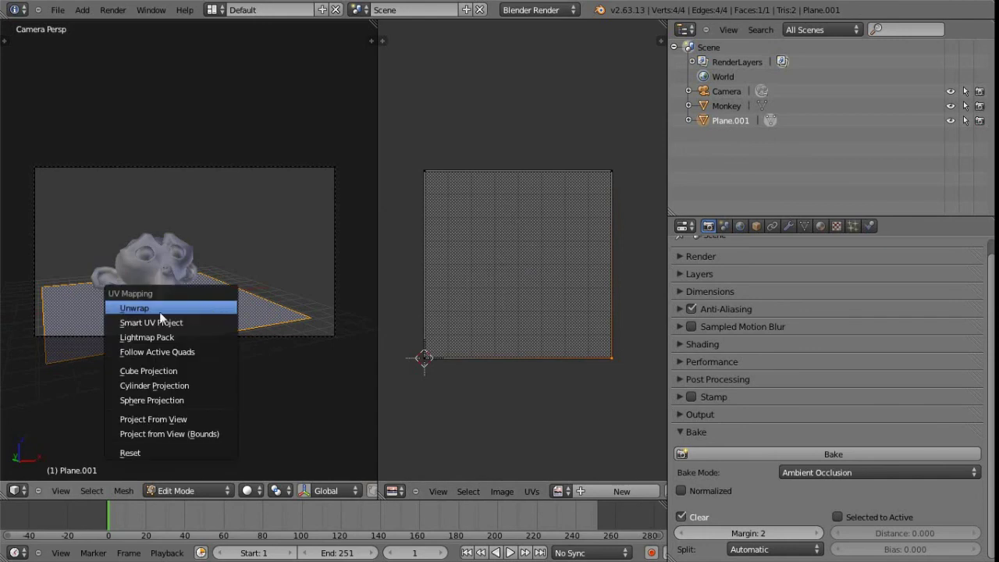
click(174, 313)
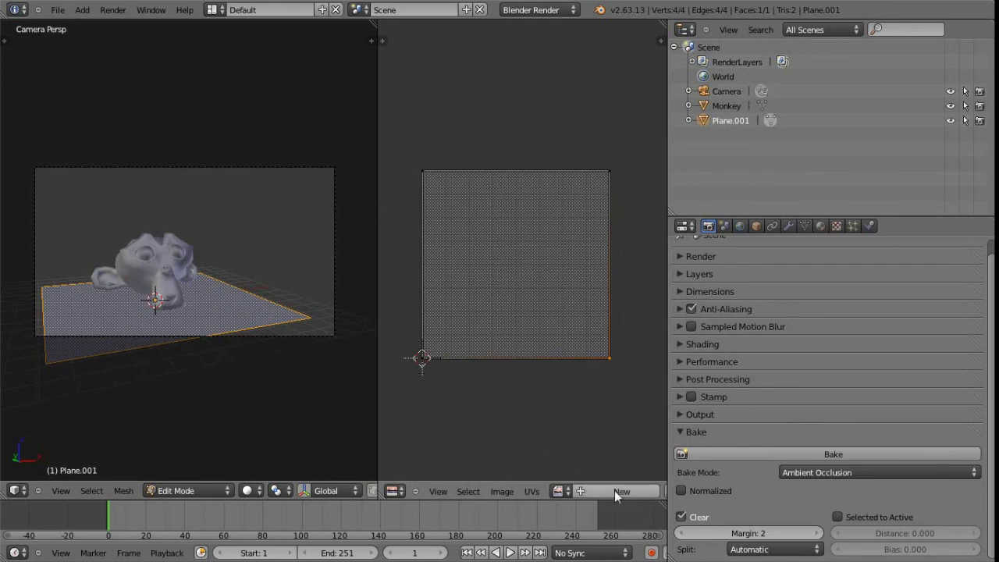
- Create a new 1024 × 1024 black image named bakingtests for the plane's UV layout
middle_drag(618, 490, 523, 492)
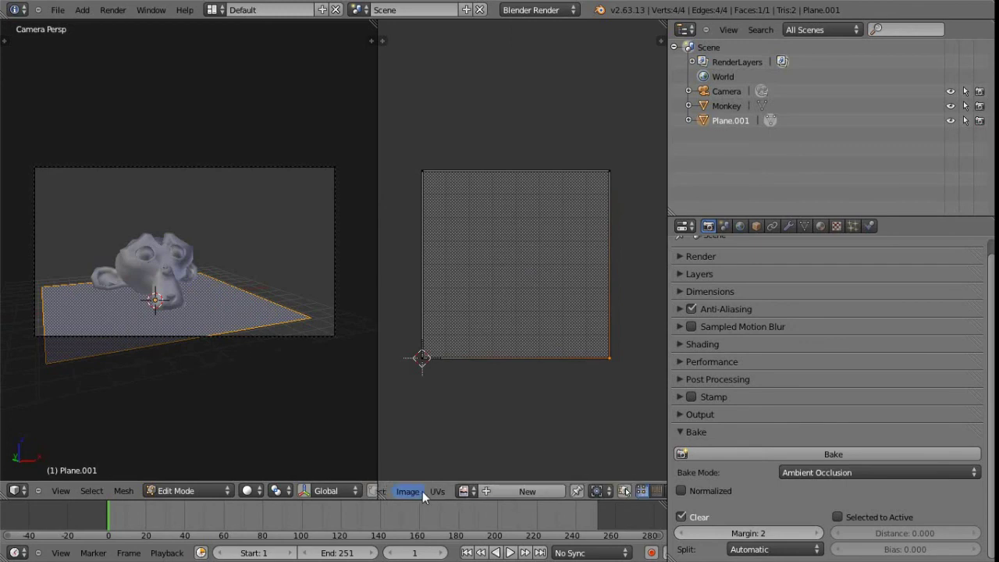
click(535, 491)
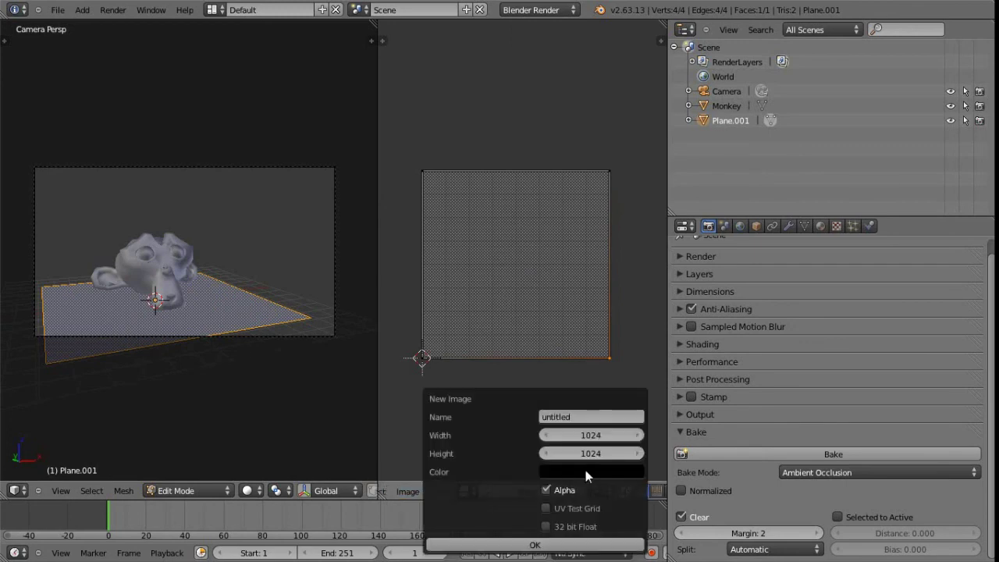
click(582, 414)
text(baking)
text(tests)
click(535, 547)
scroll(523, 305, down, 3)
scroll(543, 201, up, 1)
scroll(508, 289, up, 1)
scroll(509, 287, down, 1)
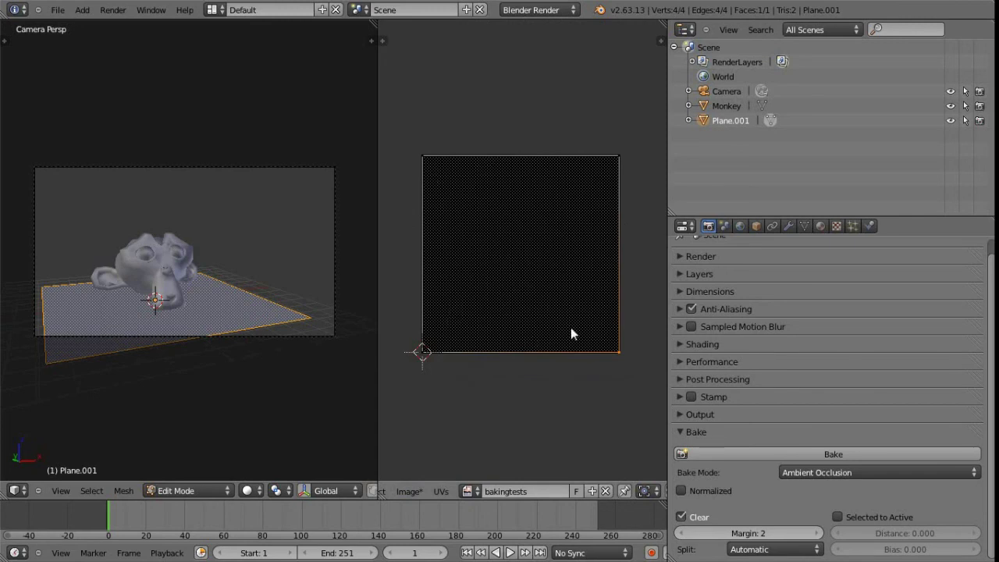
- Bake ambient occlusion into the bakingtests image, leave Edit Mode and inspect the baked shadow up close
click(824, 453)
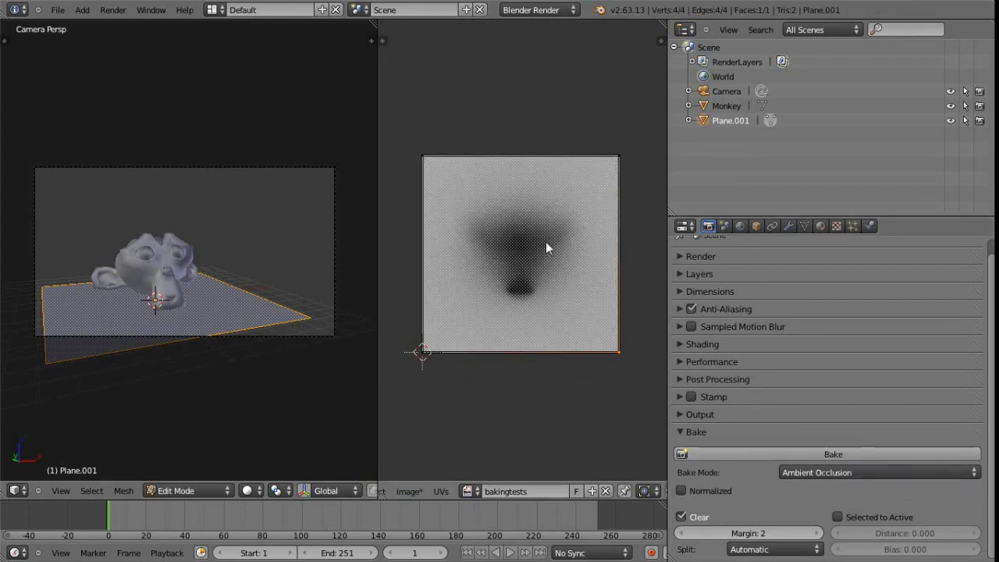
key(Tab)
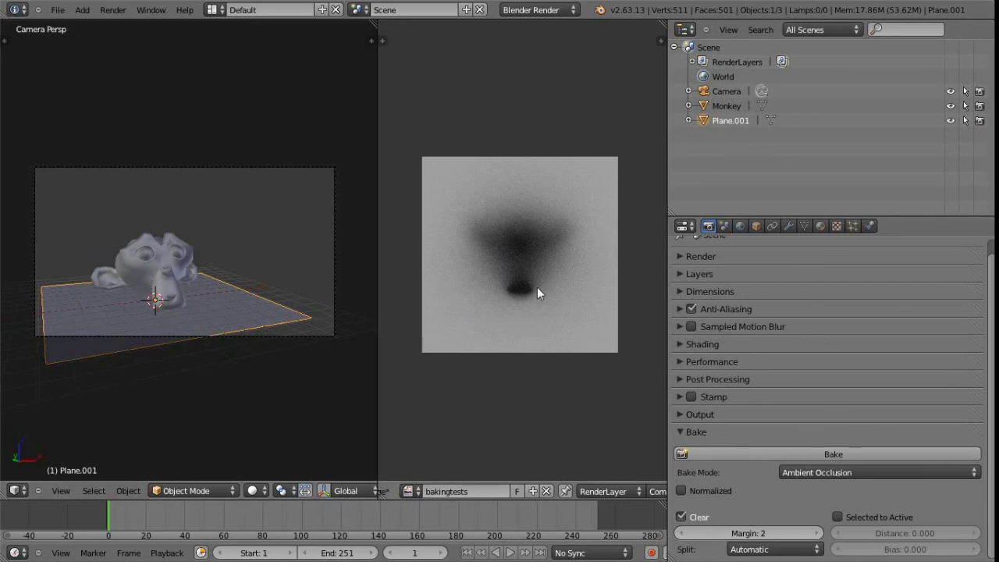
scroll(504, 266, up, 6)
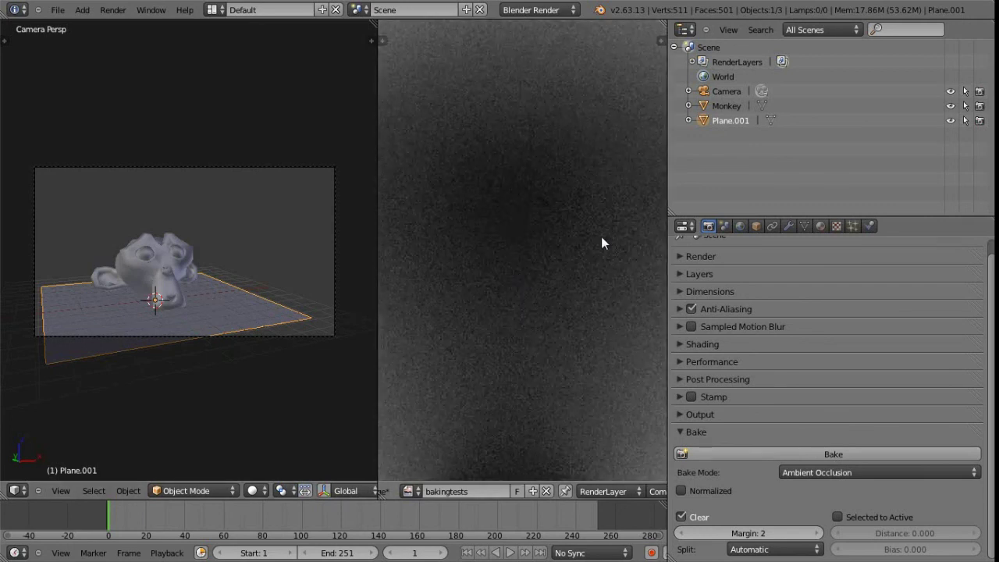
scroll(543, 261, down, 4)
scroll(523, 264, up, 3)
scroll(515, 265, down, 5)
scroll(535, 264, up, 1)
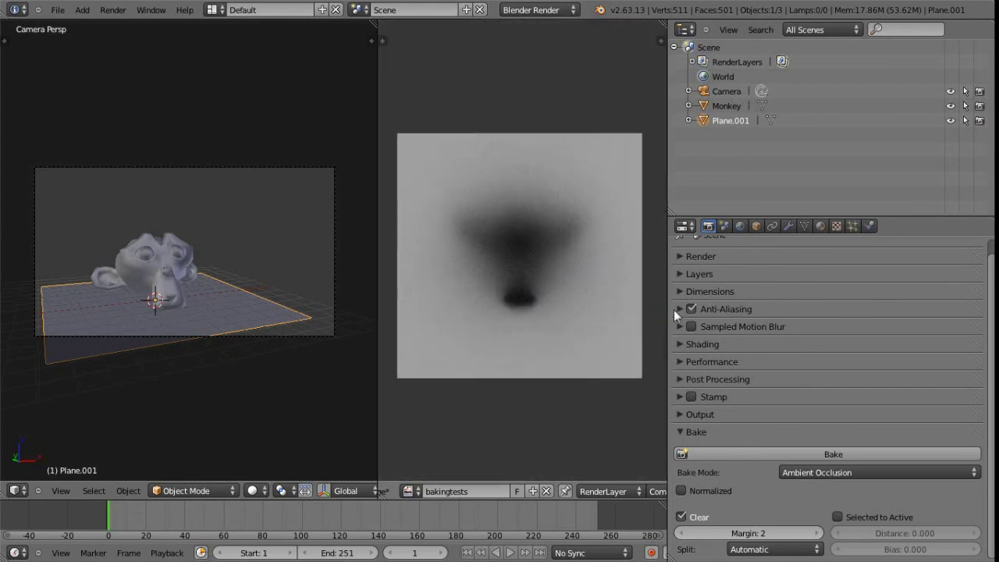
- Toggle Ambient Occlusion in the world settings and return to the render settings
click(740, 227)
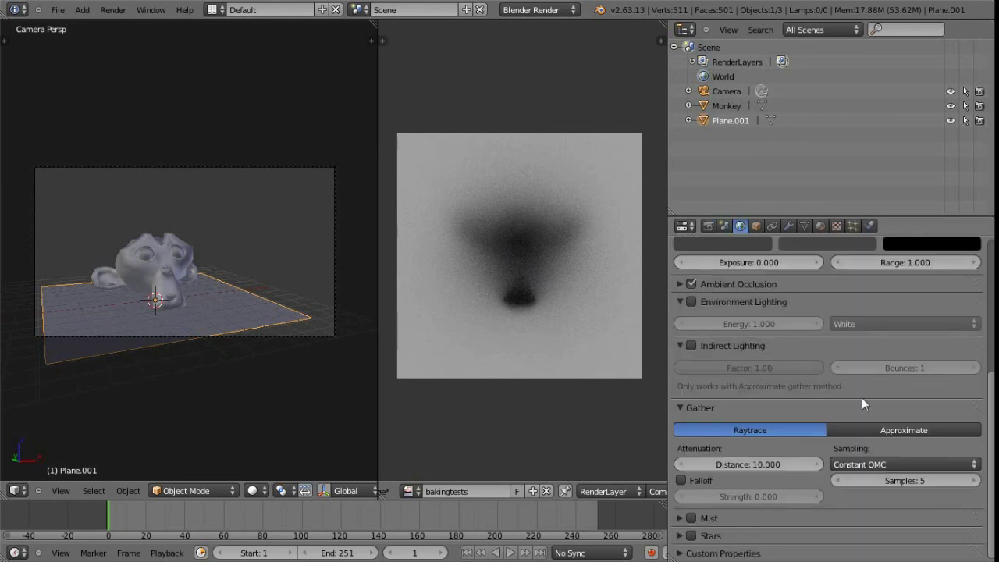
click(691, 284)
click(709, 227)
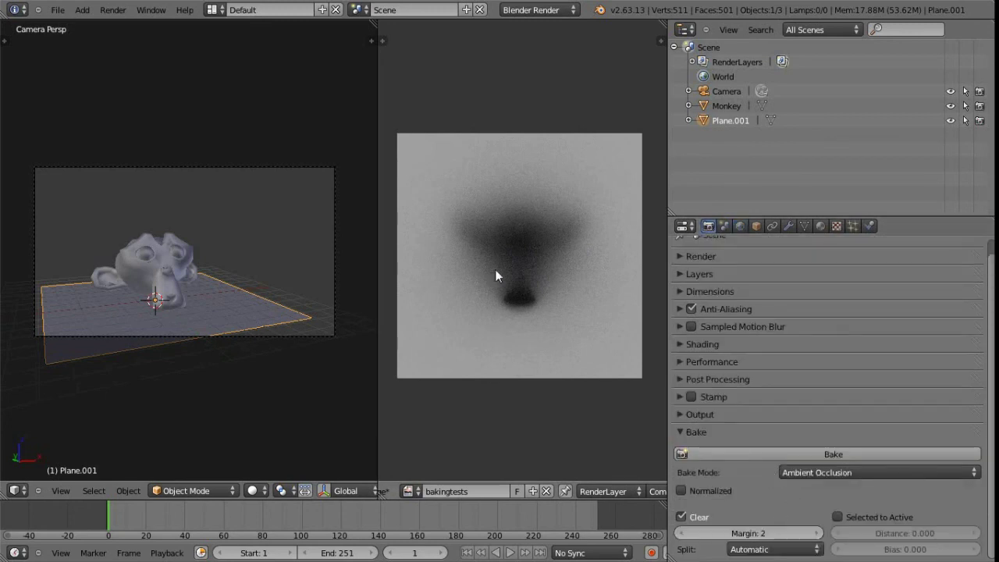
- With the monkey and the plane selected, set the bake mode to Normals and enable Selected to Active
right_click(171, 257)
shift+right_click(239, 300)
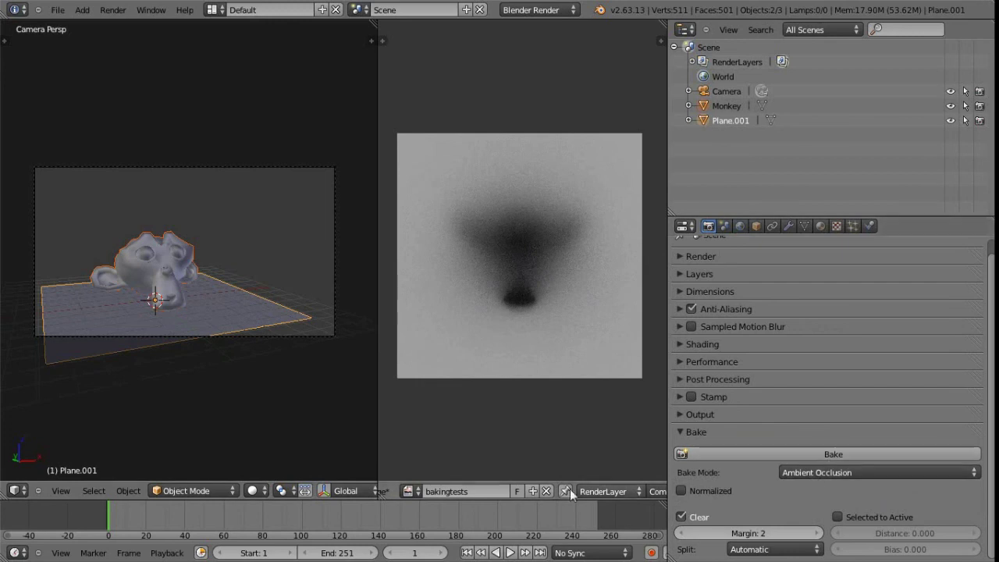
click(820, 472)
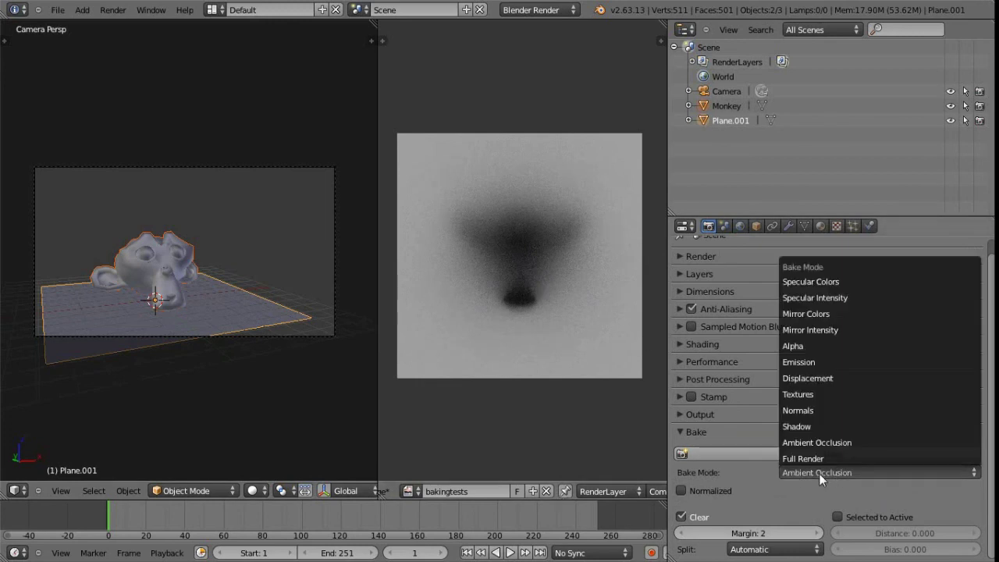
click(814, 408)
scroll(866, 481, down, 1)
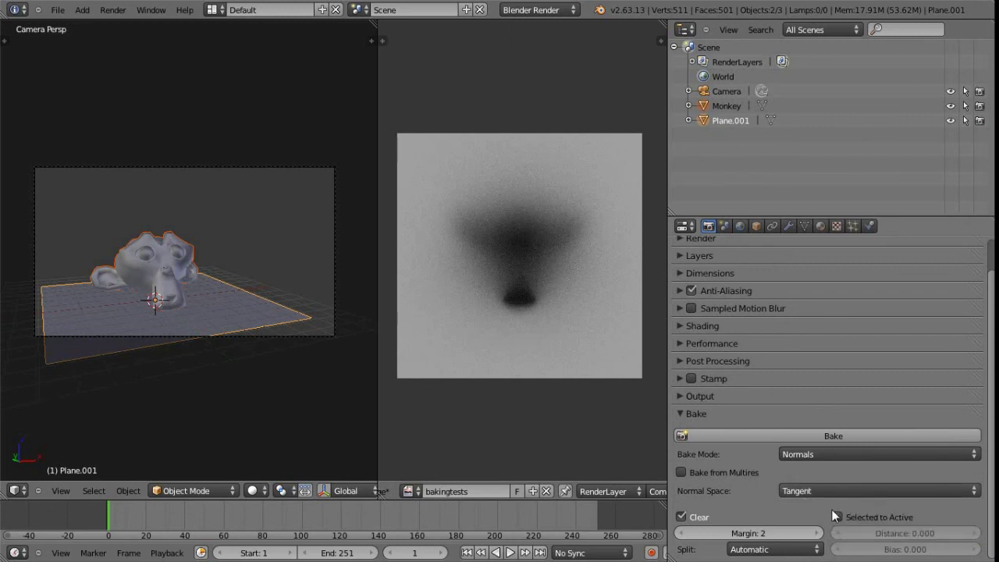
click(837, 517)
- Select the monkey, add the plane as the active object, and bake the normals onto the plane's image
right_click(171, 270)
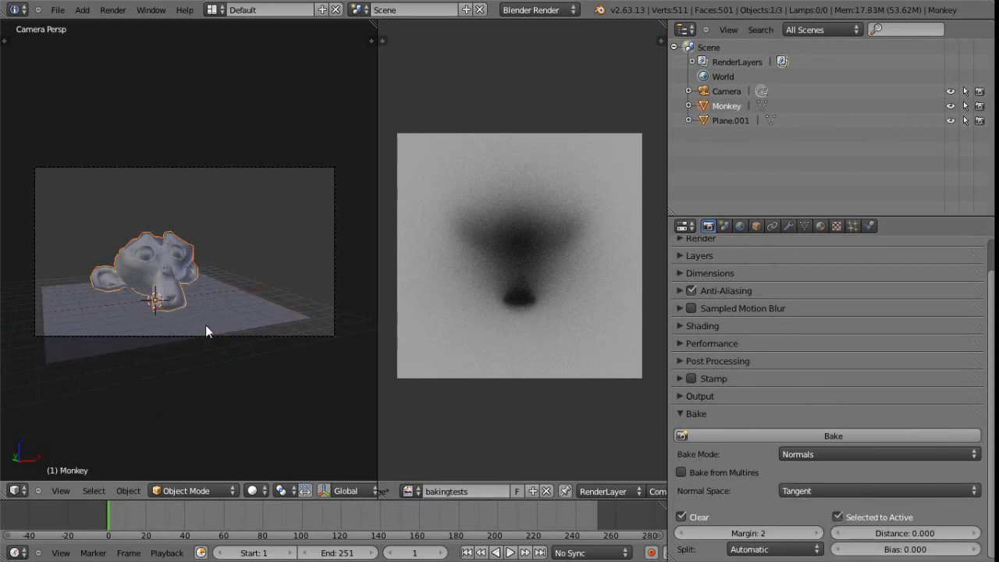
shift+right_click(238, 309)
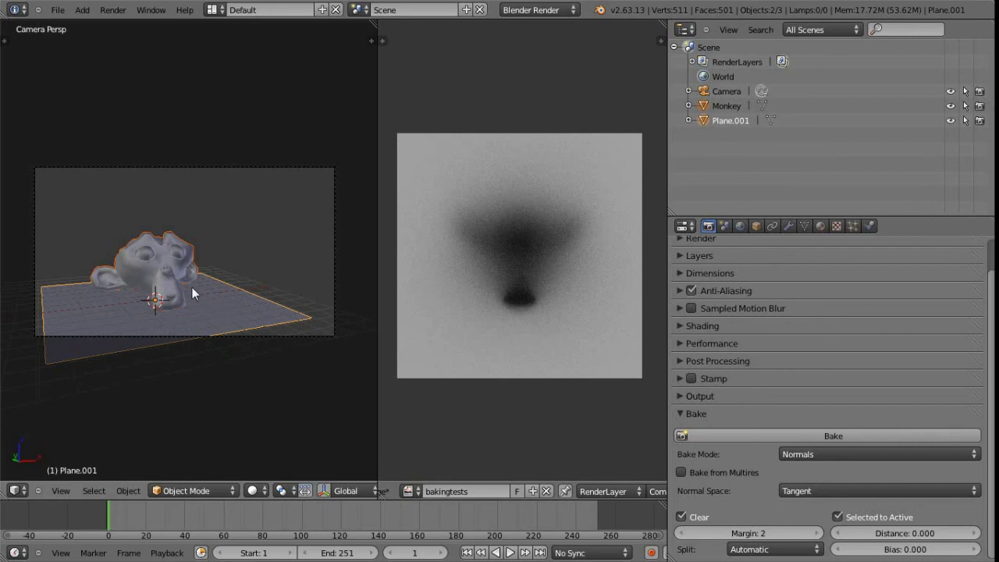
click(826, 437)
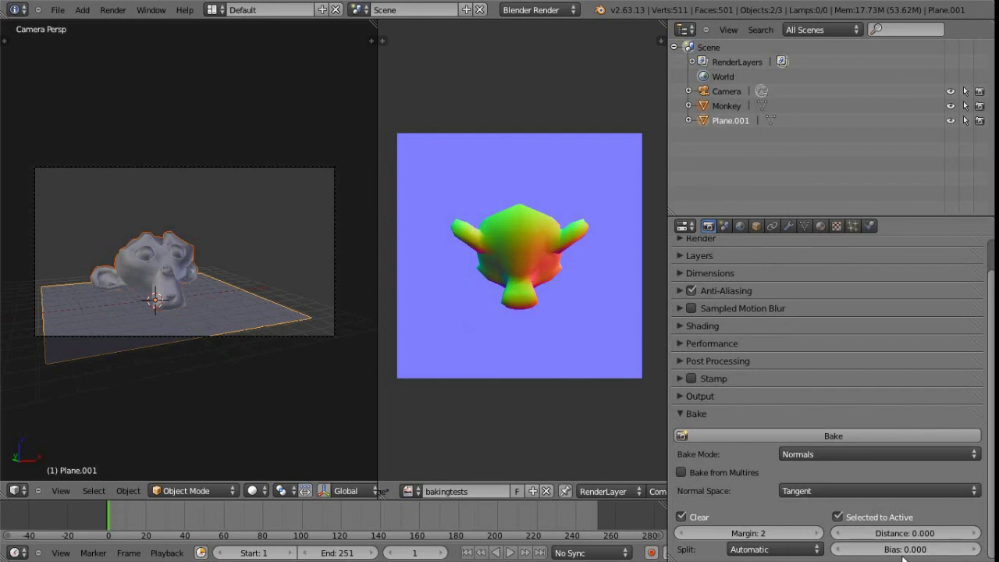
- Raise the bake bias to 9.400, bake the normals again and zoom in on the resulting map
drag(886, 552, 929, 551)
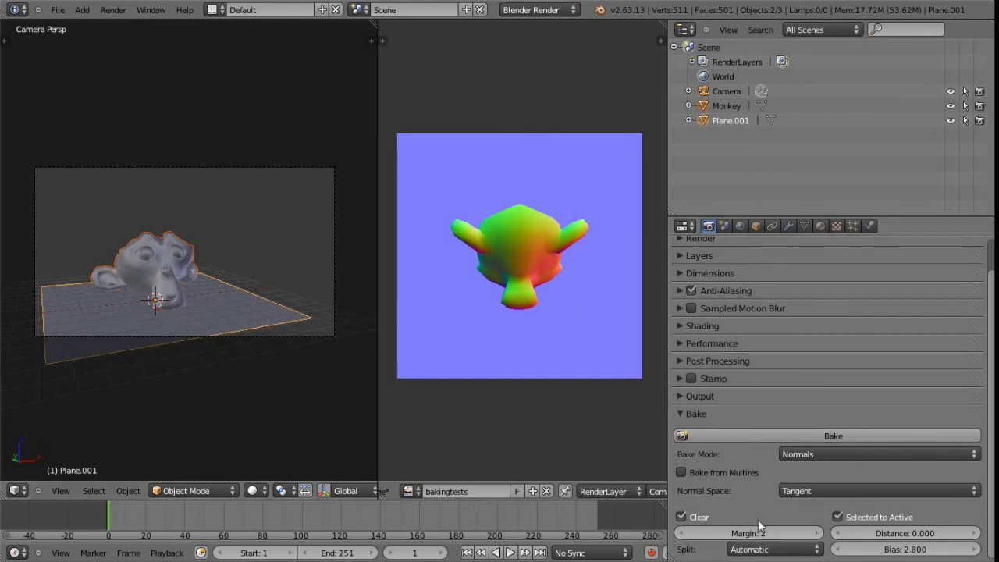
mouse_move(901, 552)
mouse_down()
mouse_move(889, 552)
mouse_move(920, 551)
mouse_move(891, 551)
mouse_up()
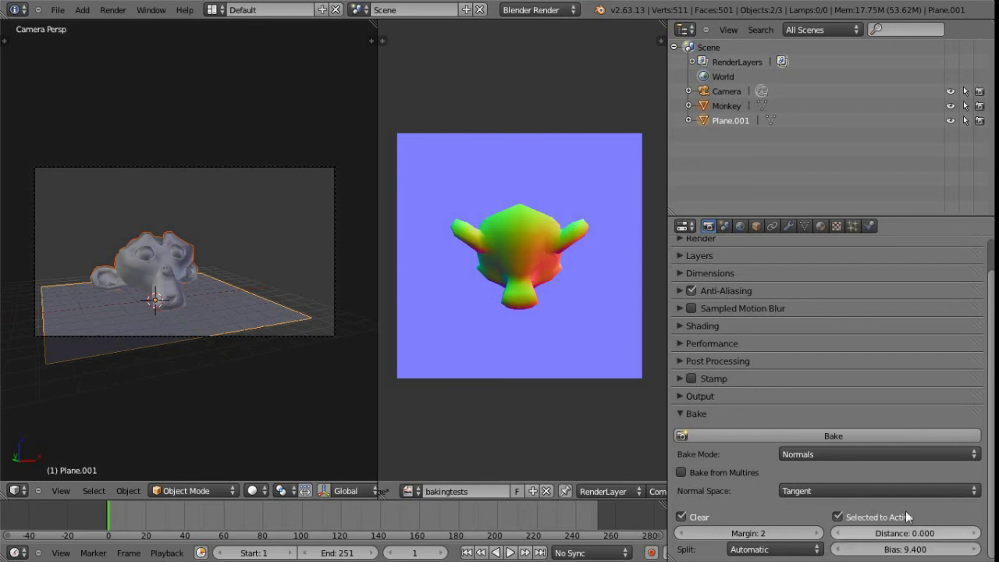
click(839, 434)
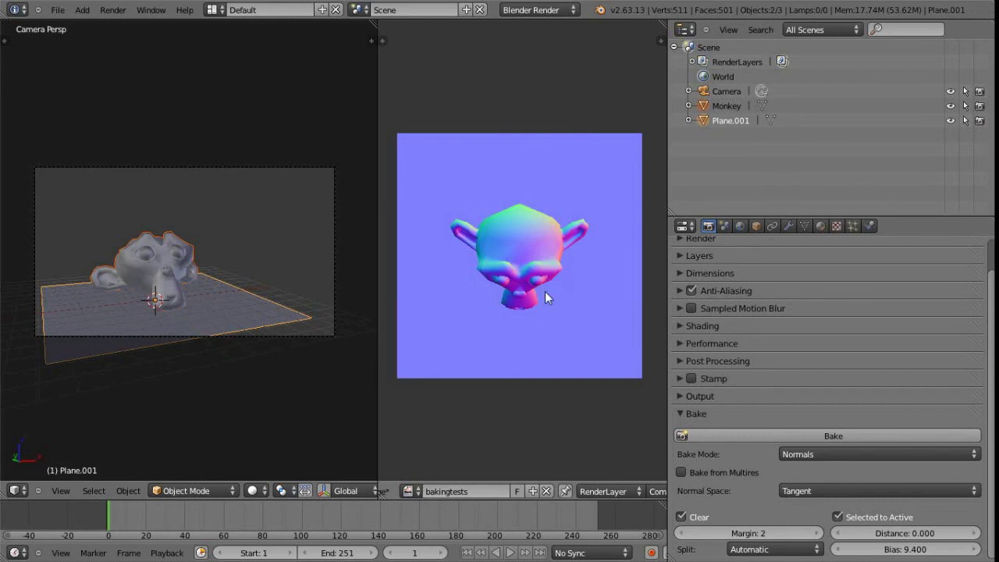
scroll(508, 248, up, 3)
scroll(517, 258, down, 3)
scroll(493, 245, up, 2)
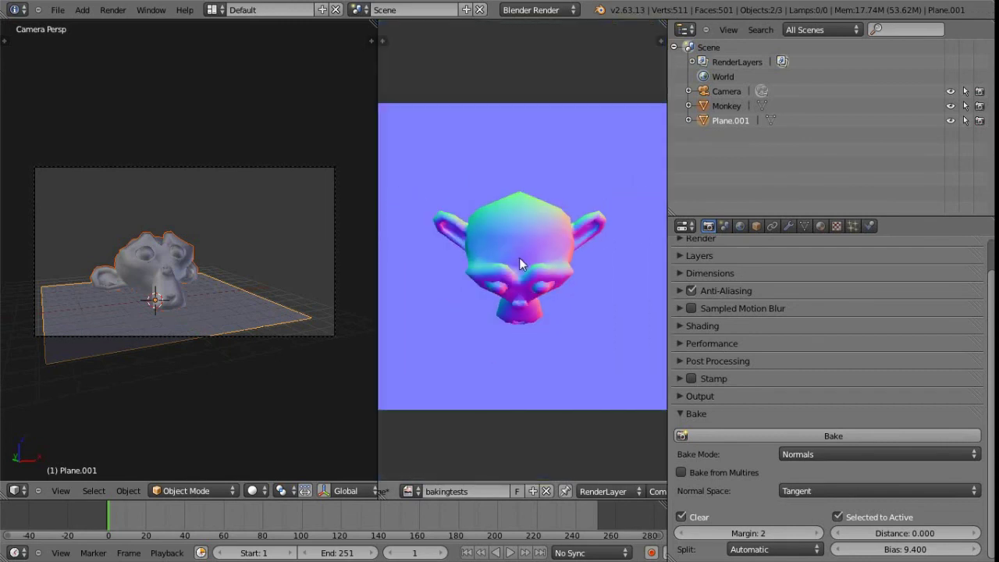